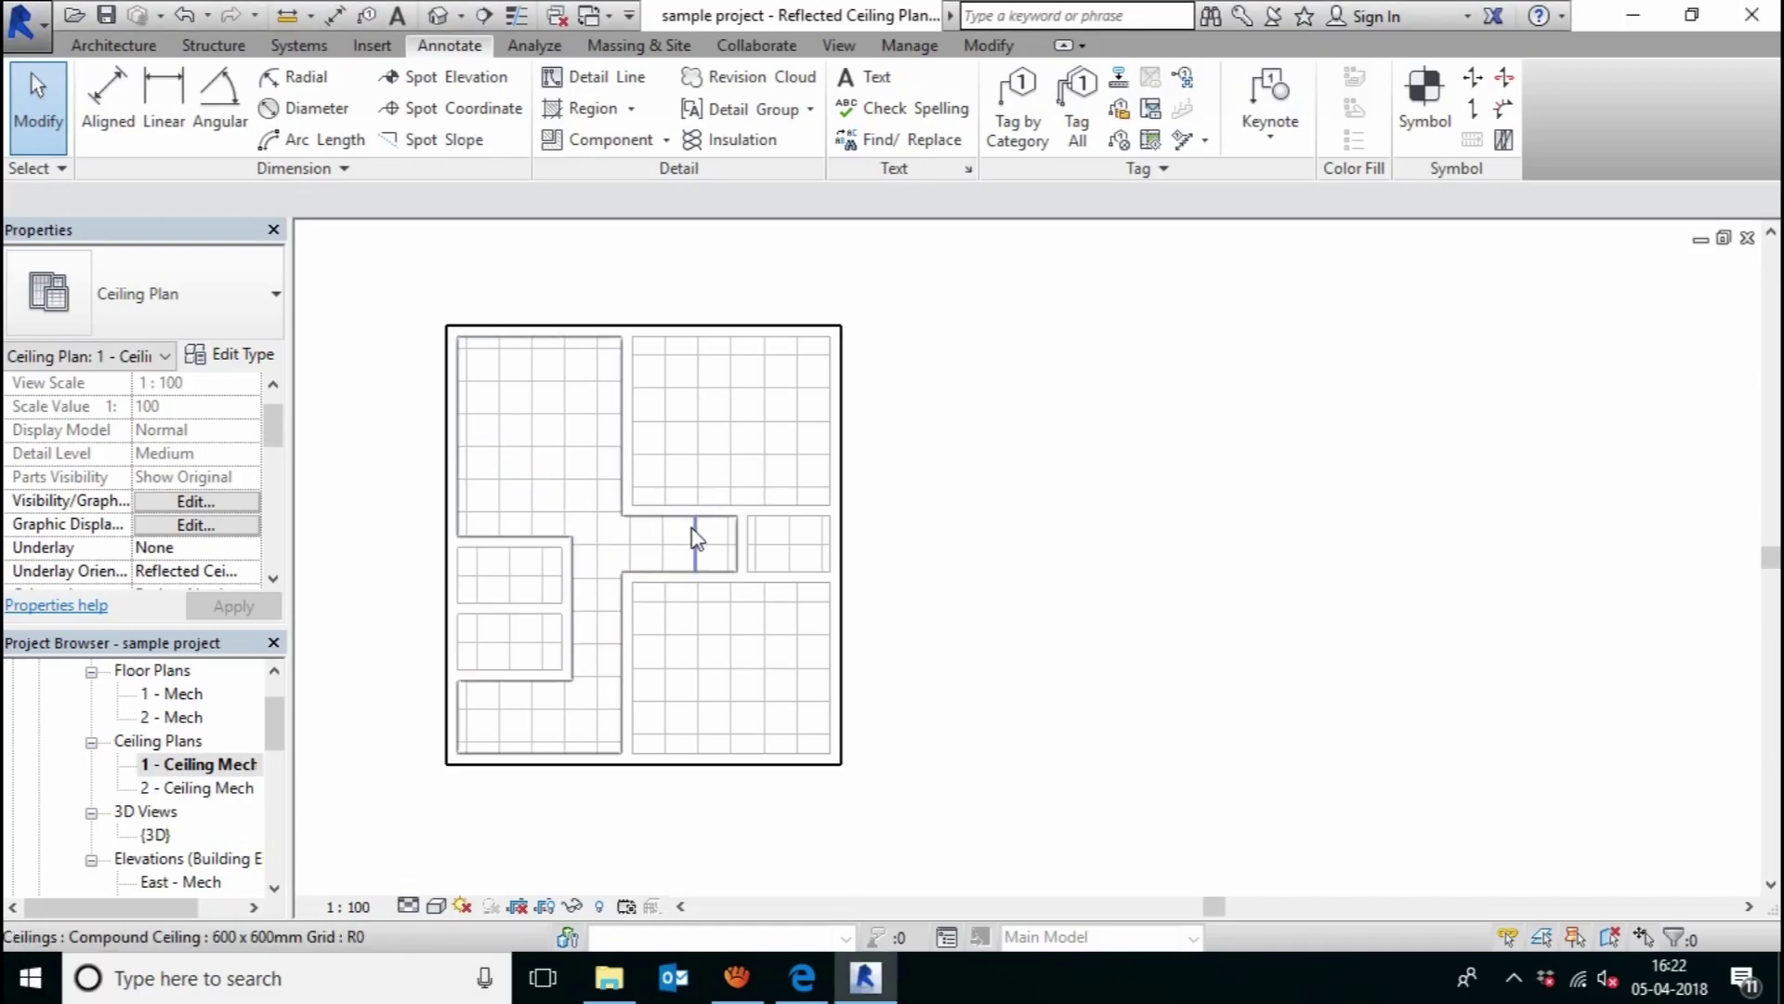
- Place a 7.210 m aligned dimension between the left and right wall faces above the plan
middle_drag(564, 488, 649, 510)
scroll(729, 573, up, 1)
middle_drag(729, 573, 709, 582)
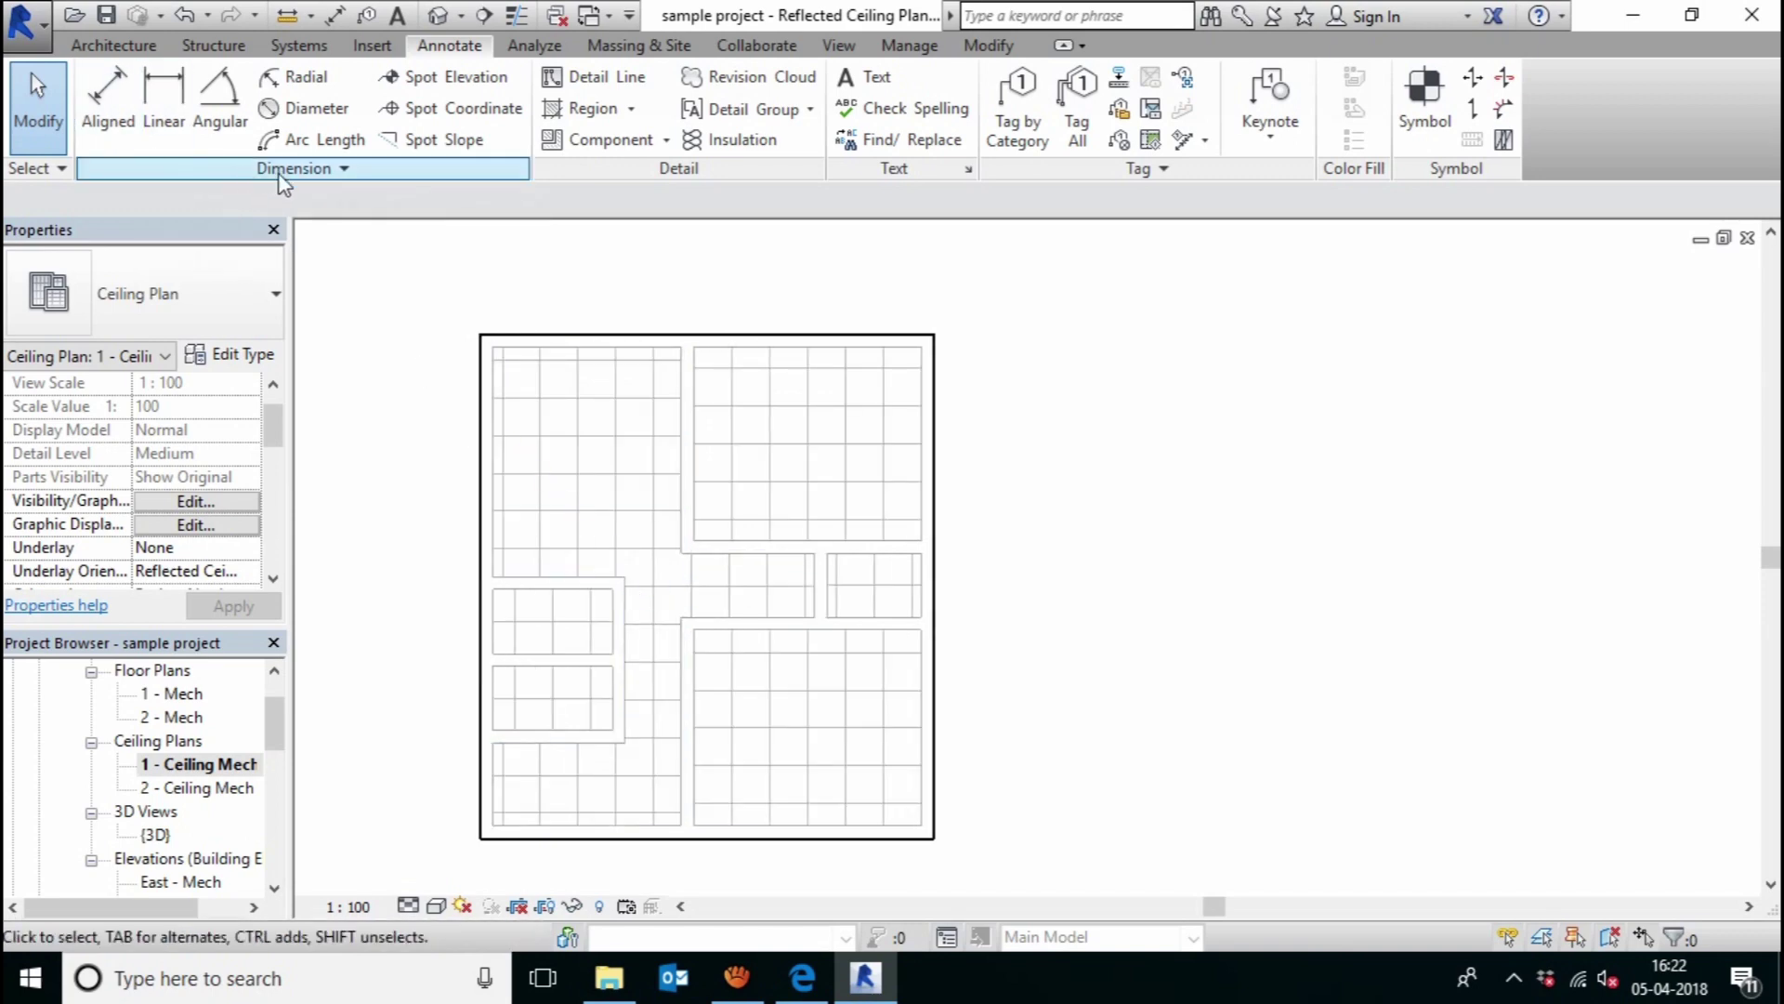
click(107, 101)
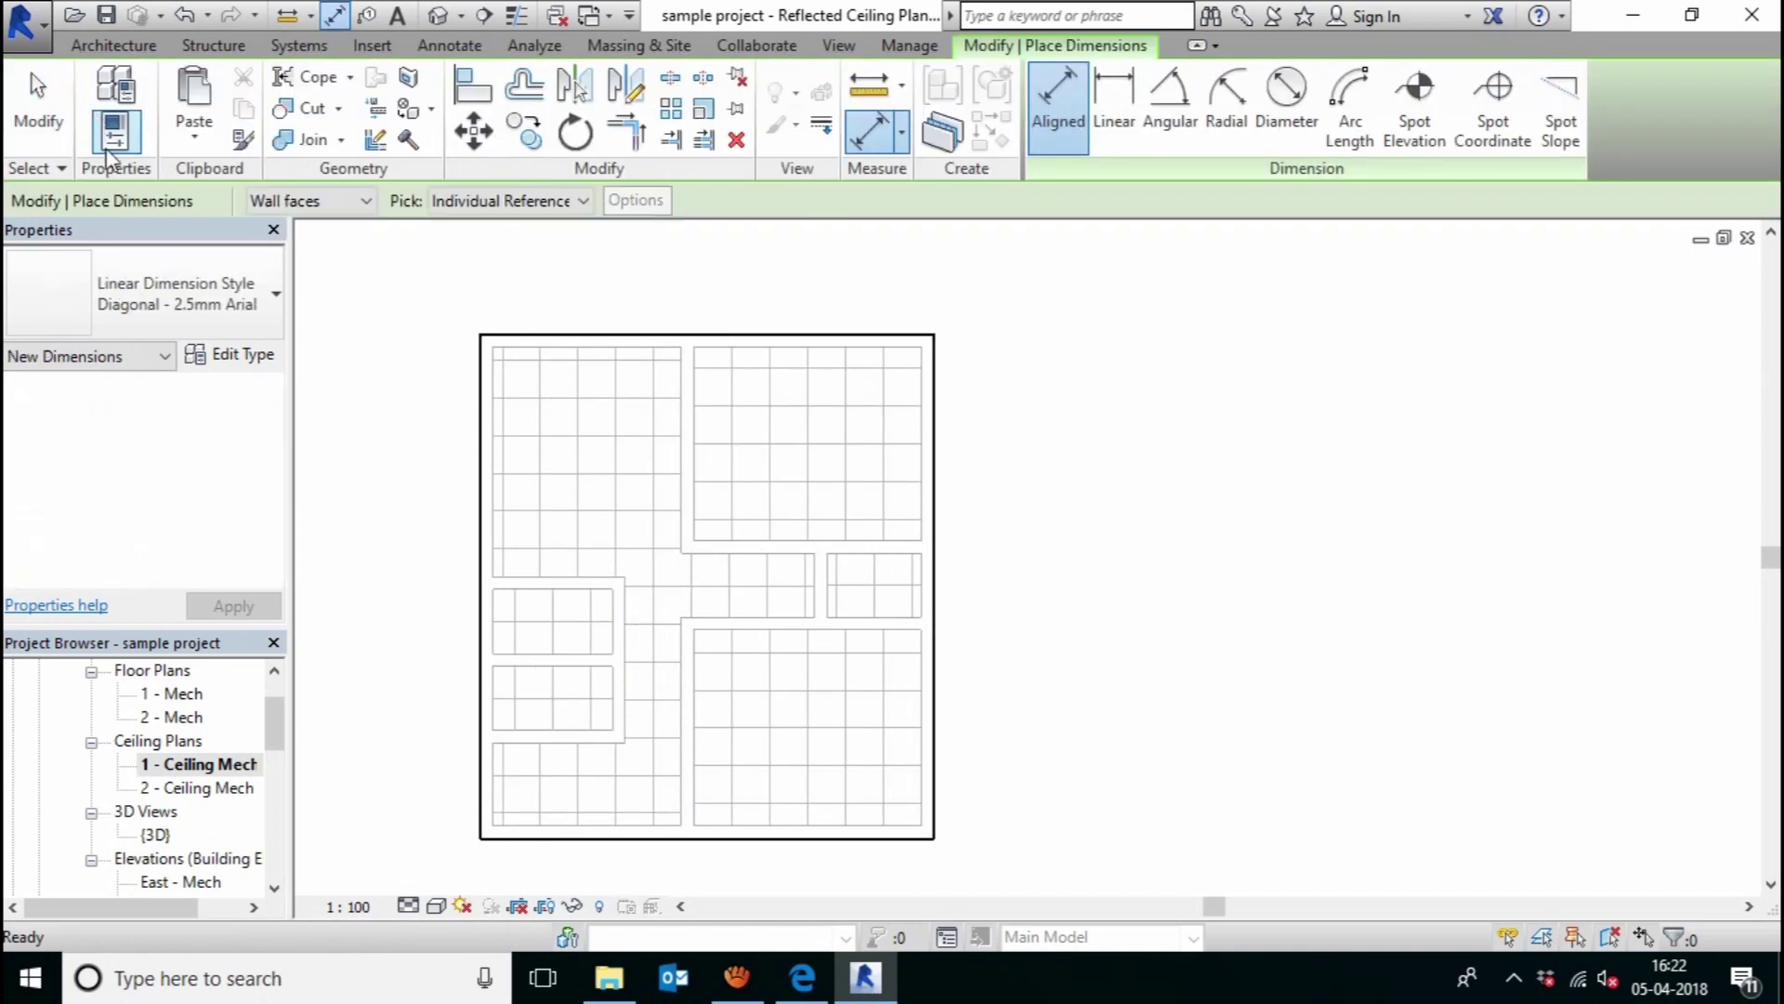
click(476, 379)
click(935, 390)
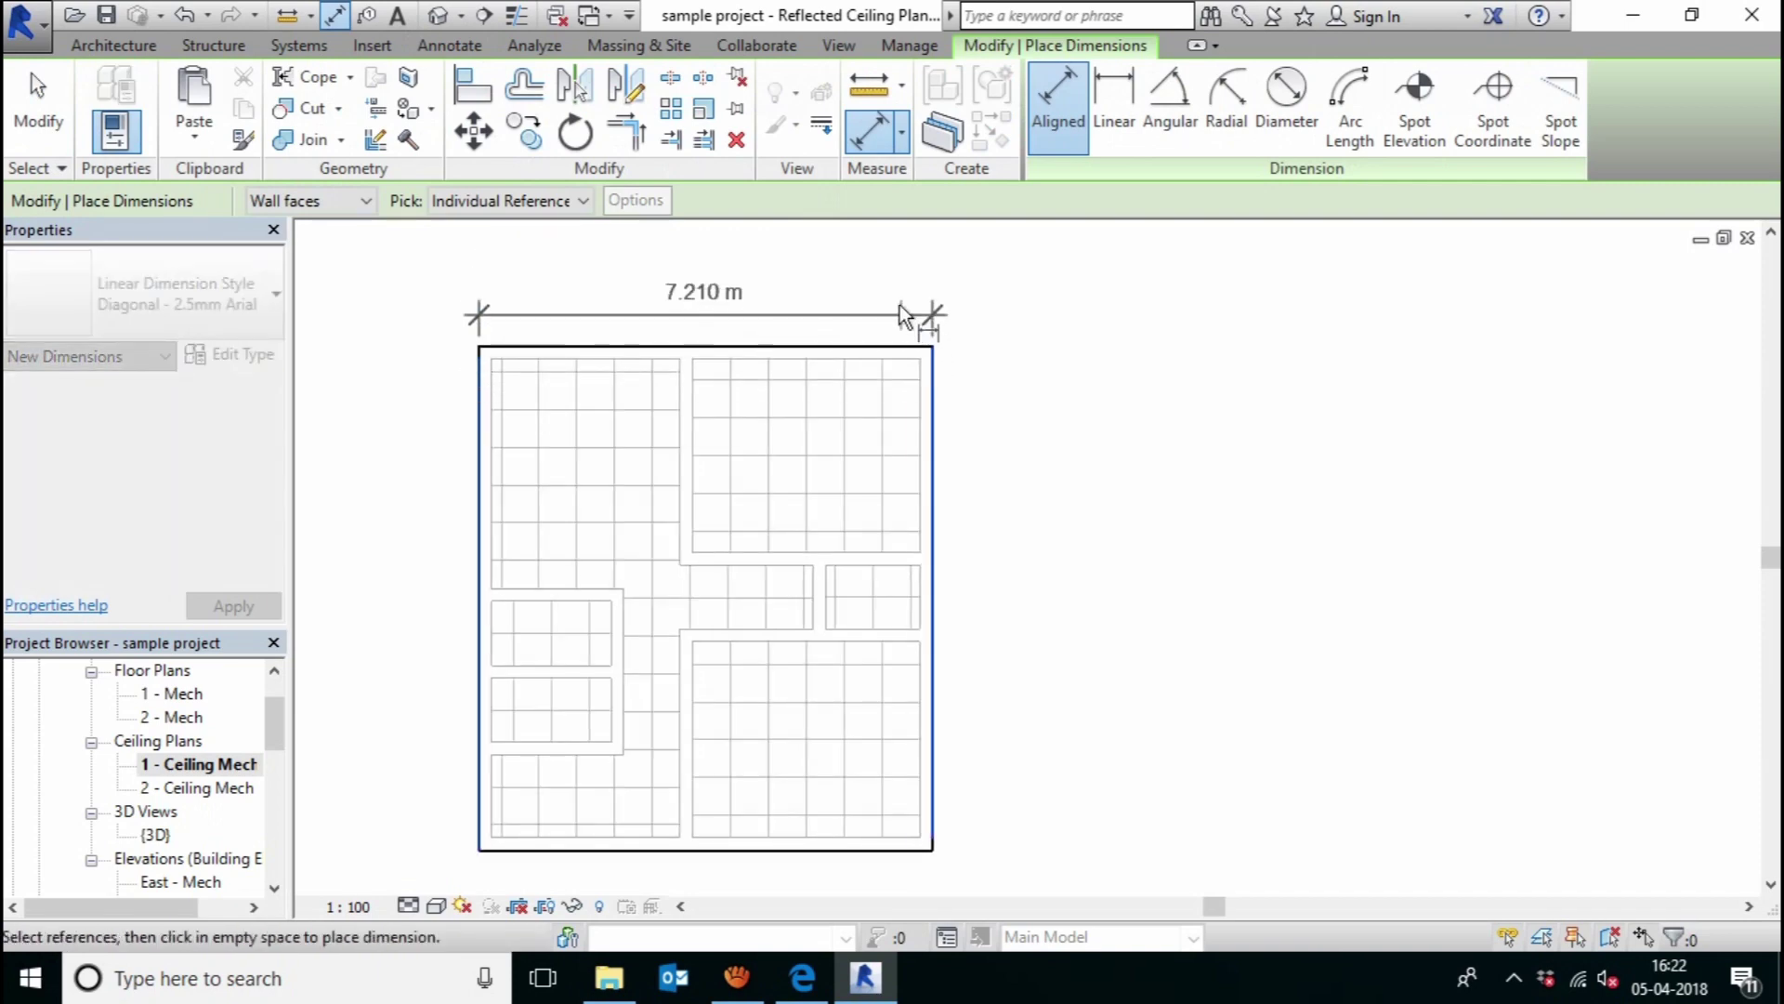
click(900, 300)
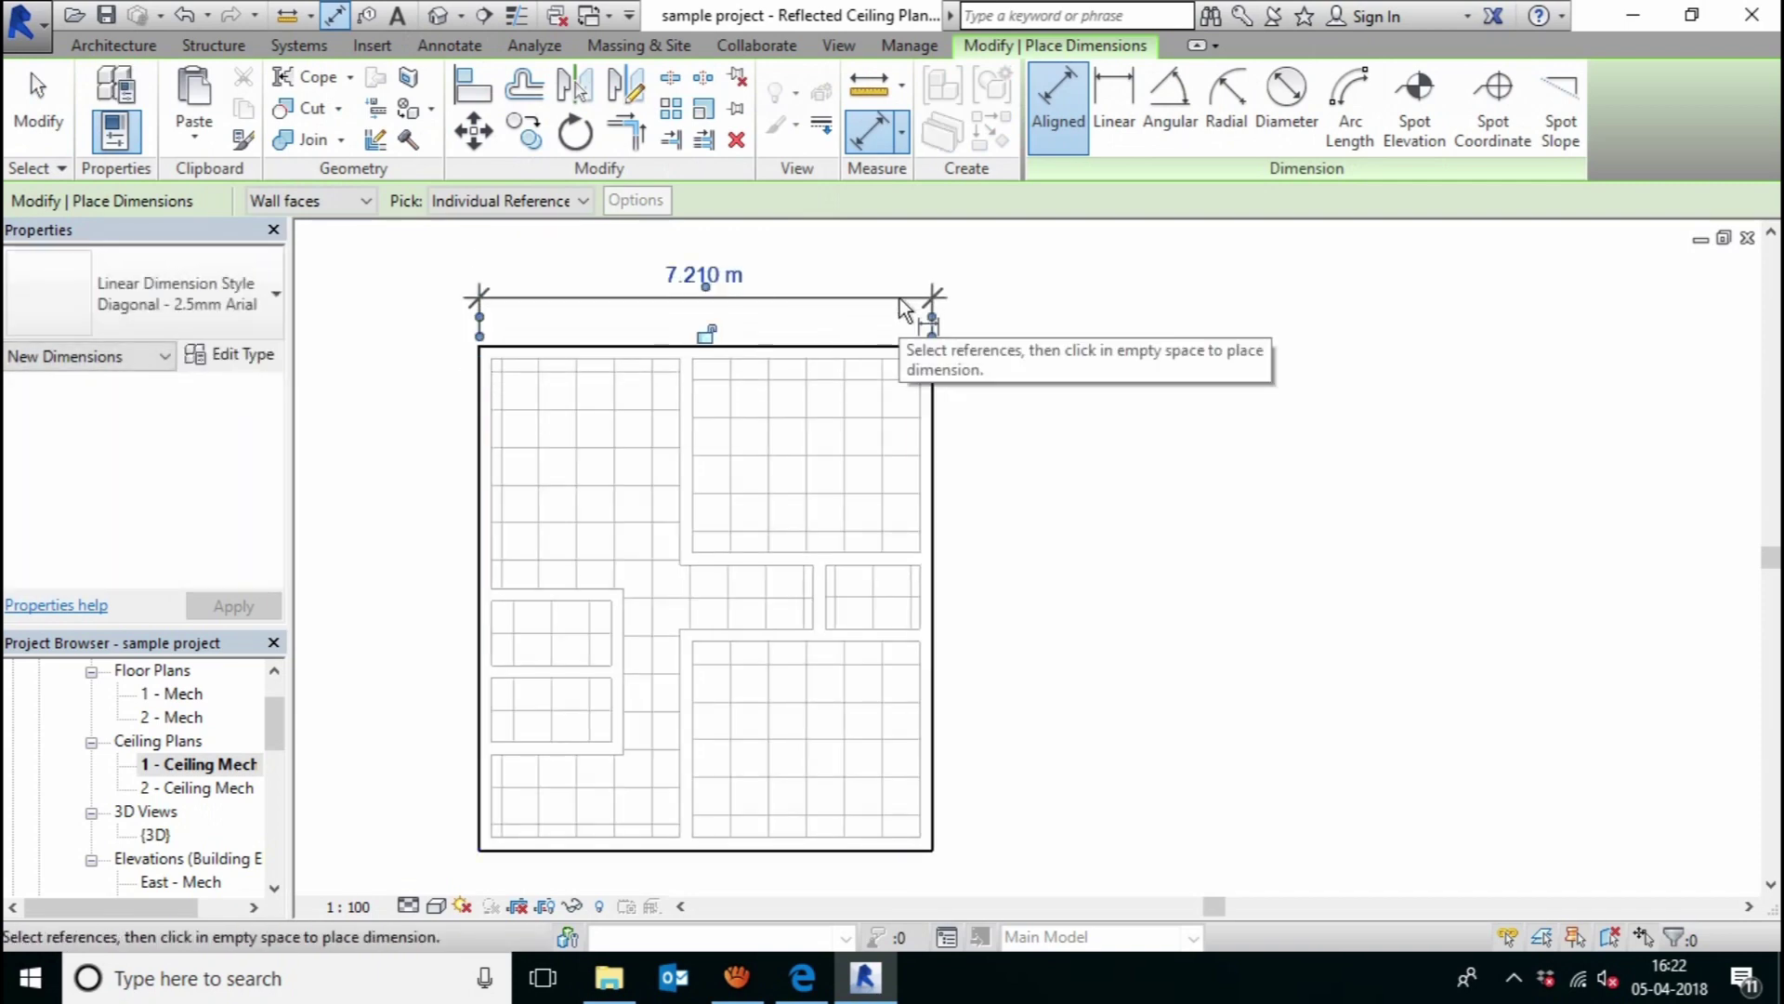
click(303, 237)
- Switch to Wall centerline references and add the 7.010 m dimension above the first
click(345, 203)
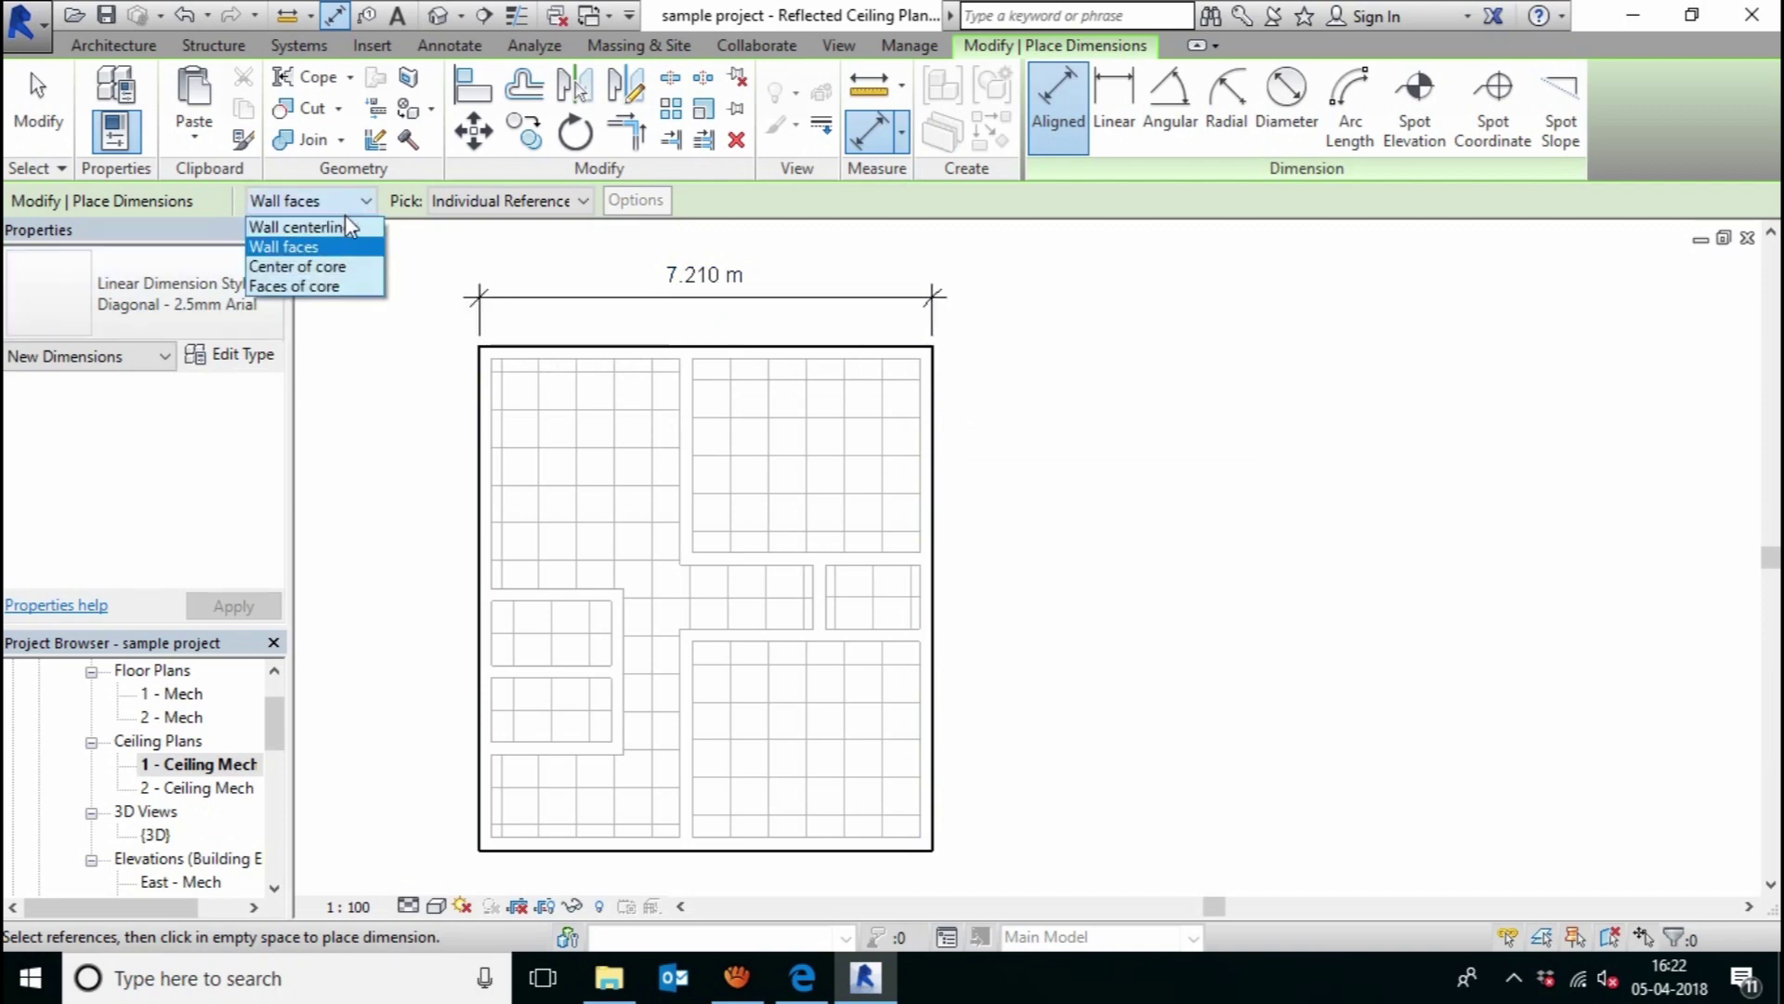
click(306, 227)
click(488, 437)
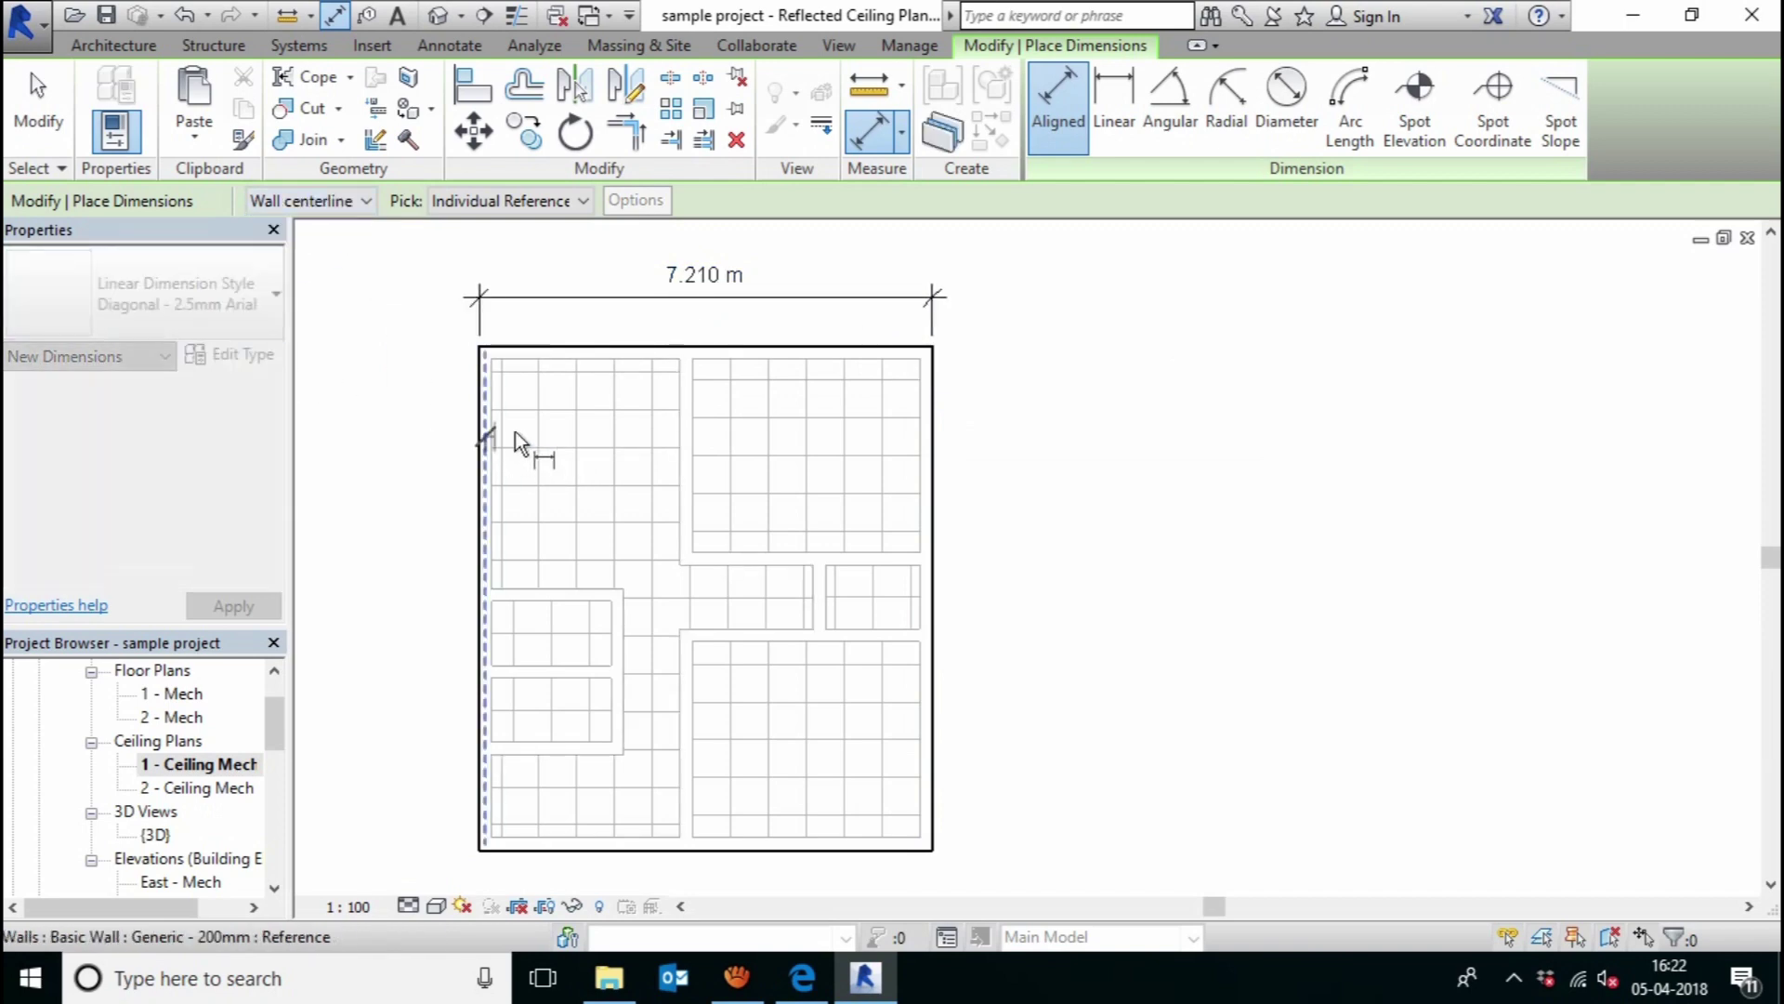
click(922, 472)
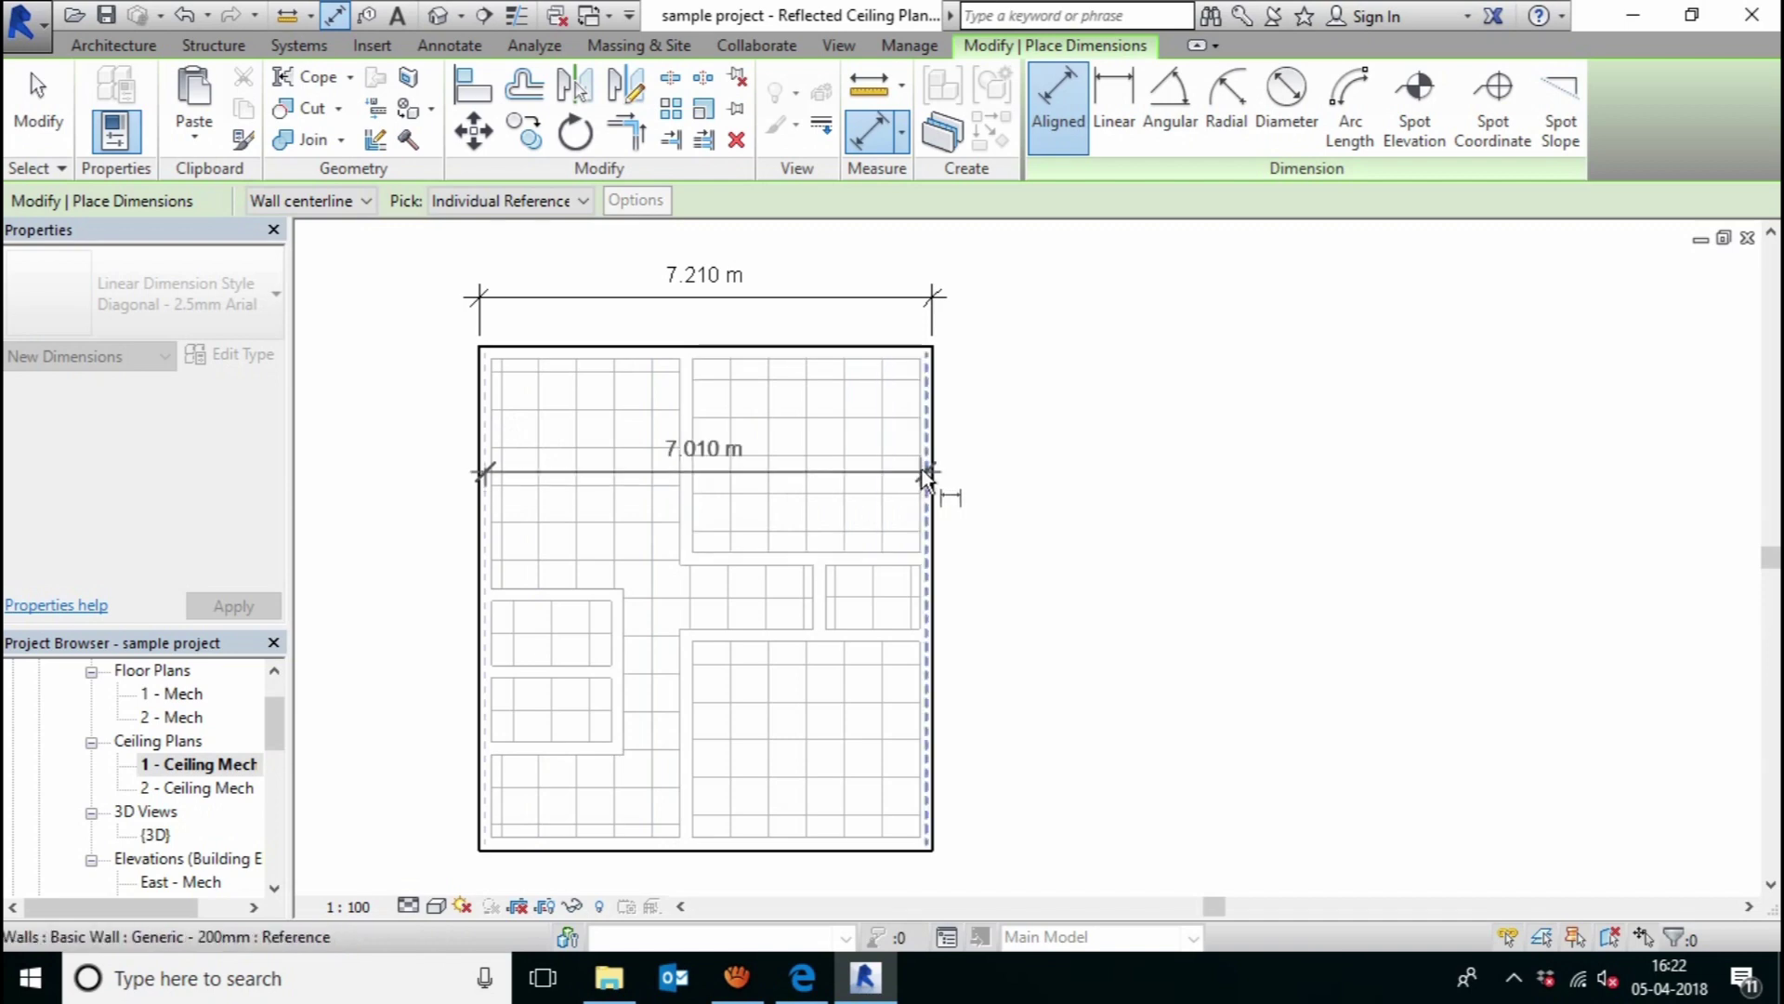
click(860, 262)
middle_drag(868, 350, 860, 409)
key(Escape)
key(Escape)
key(Escape)
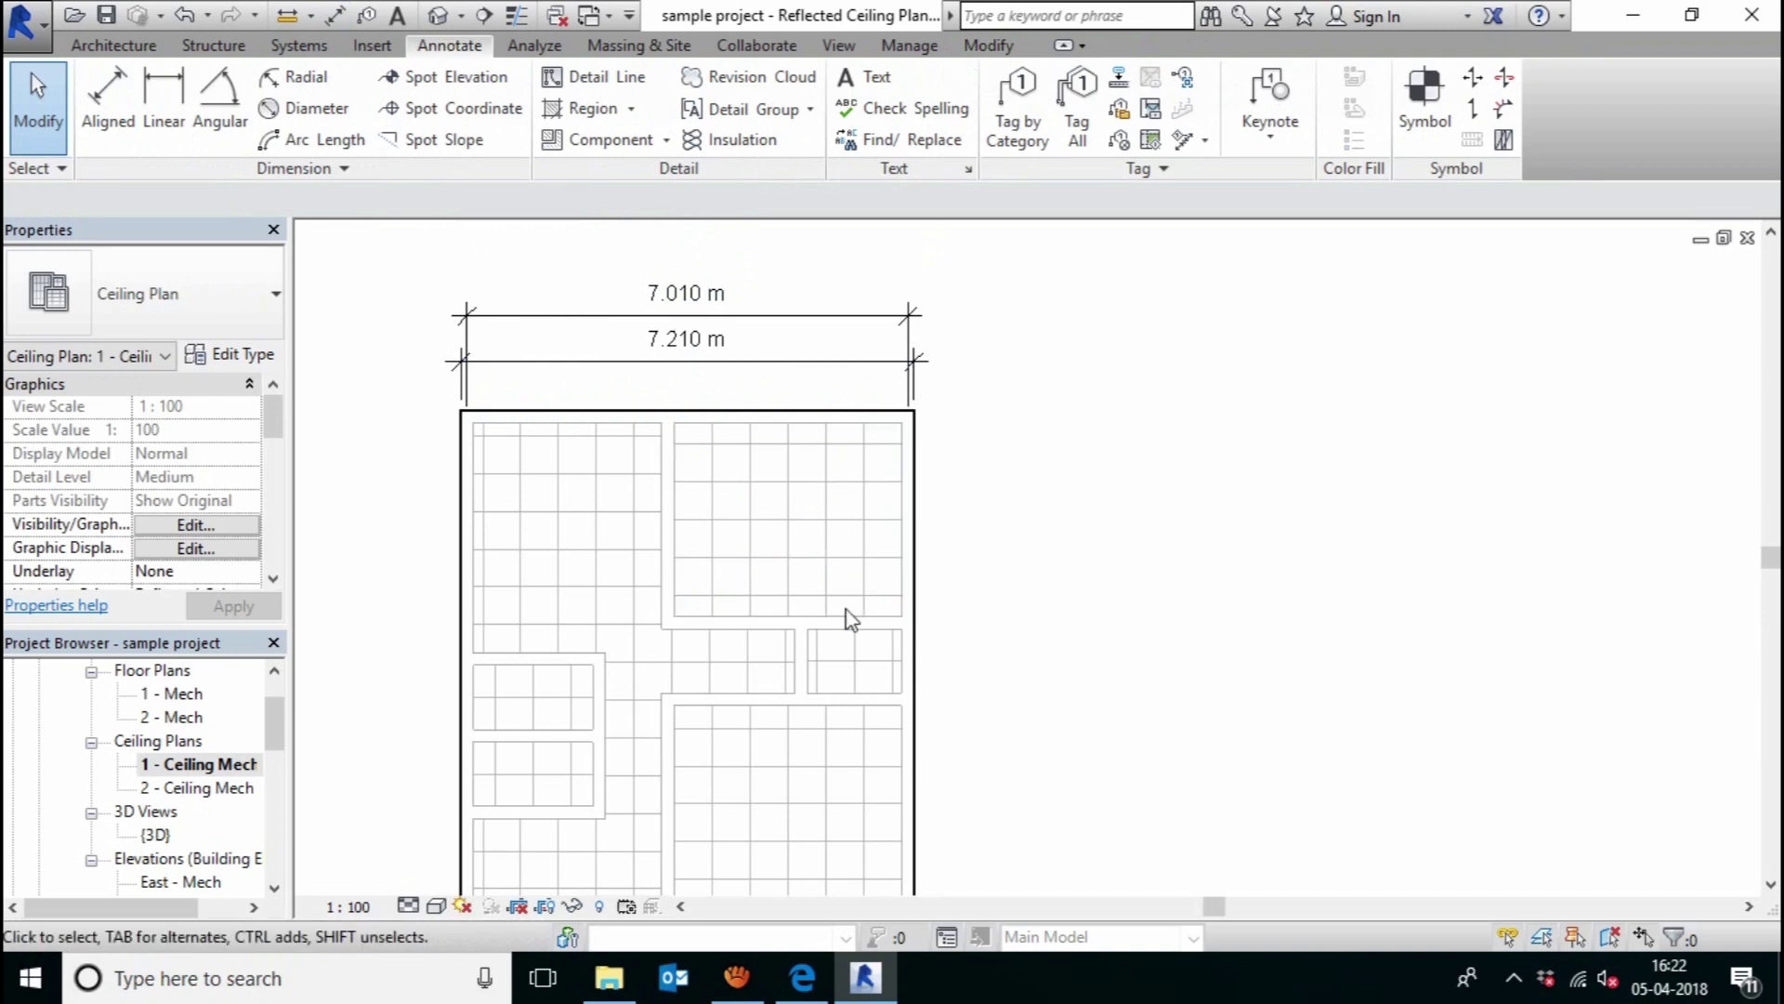
- Add a 3.000 m linear dimension along the top-left ceiling edge
scroll(844, 617, down, 4)
middle_drag(840, 669, 844, 631)
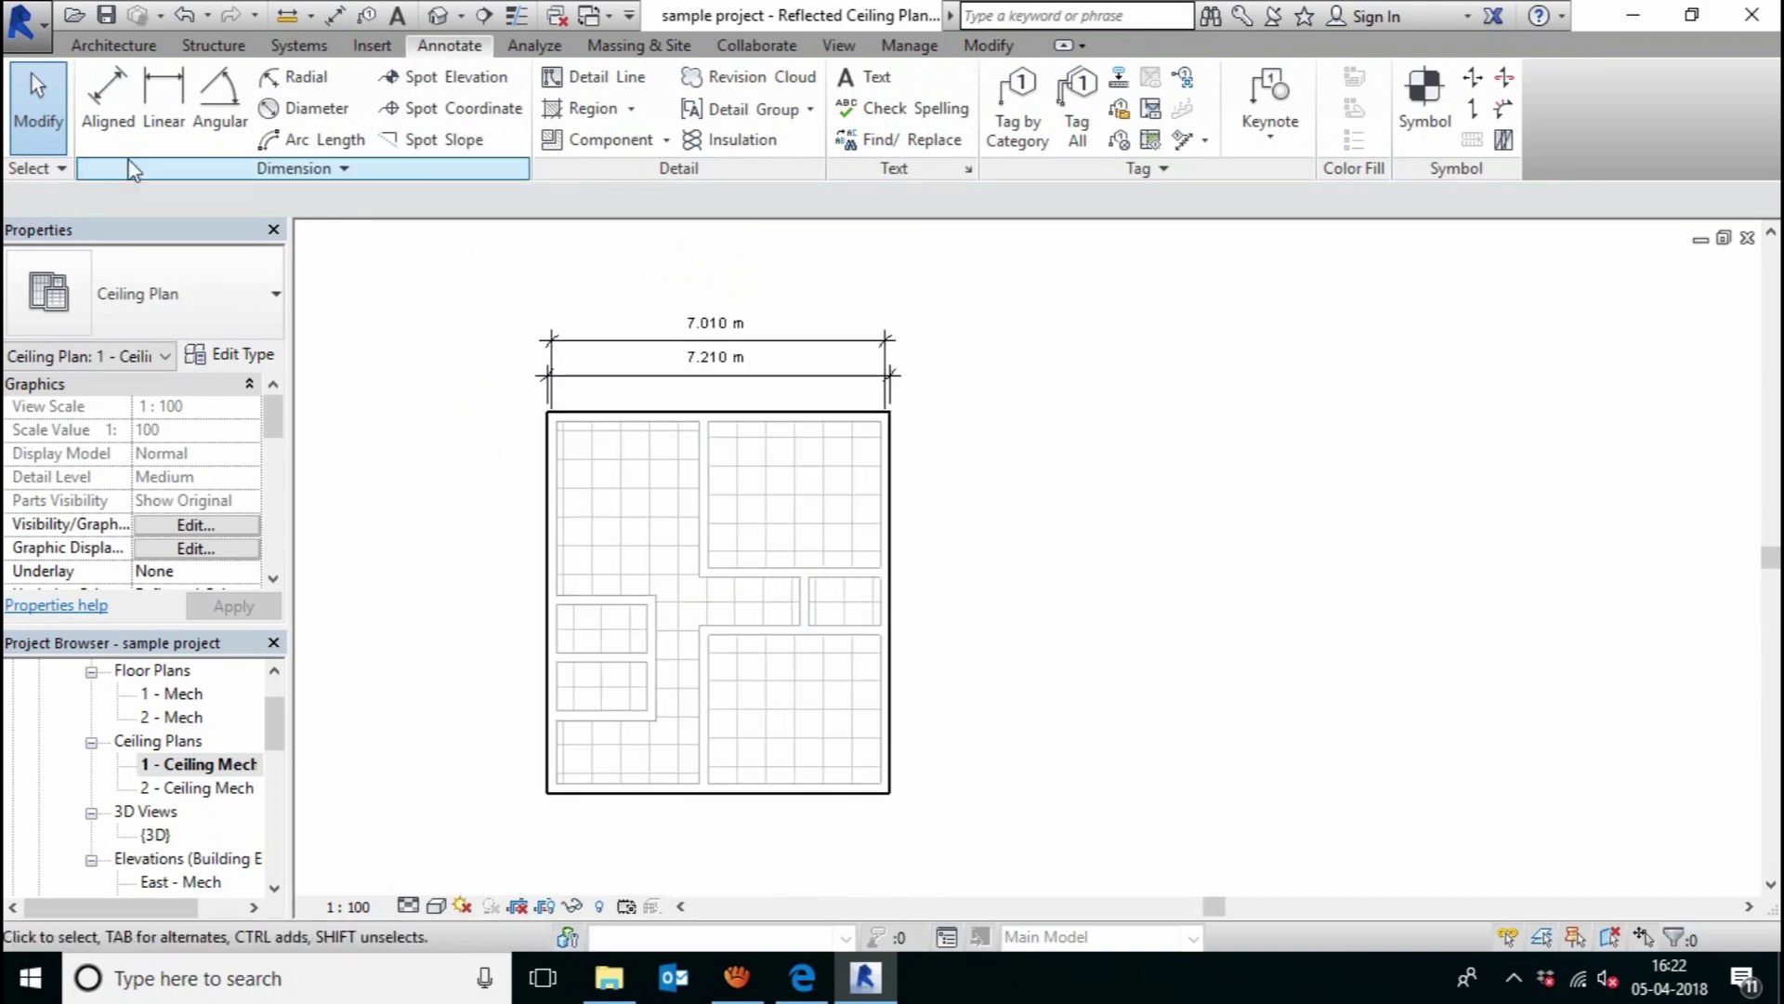
click(153, 93)
scroll(571, 431, up, 2)
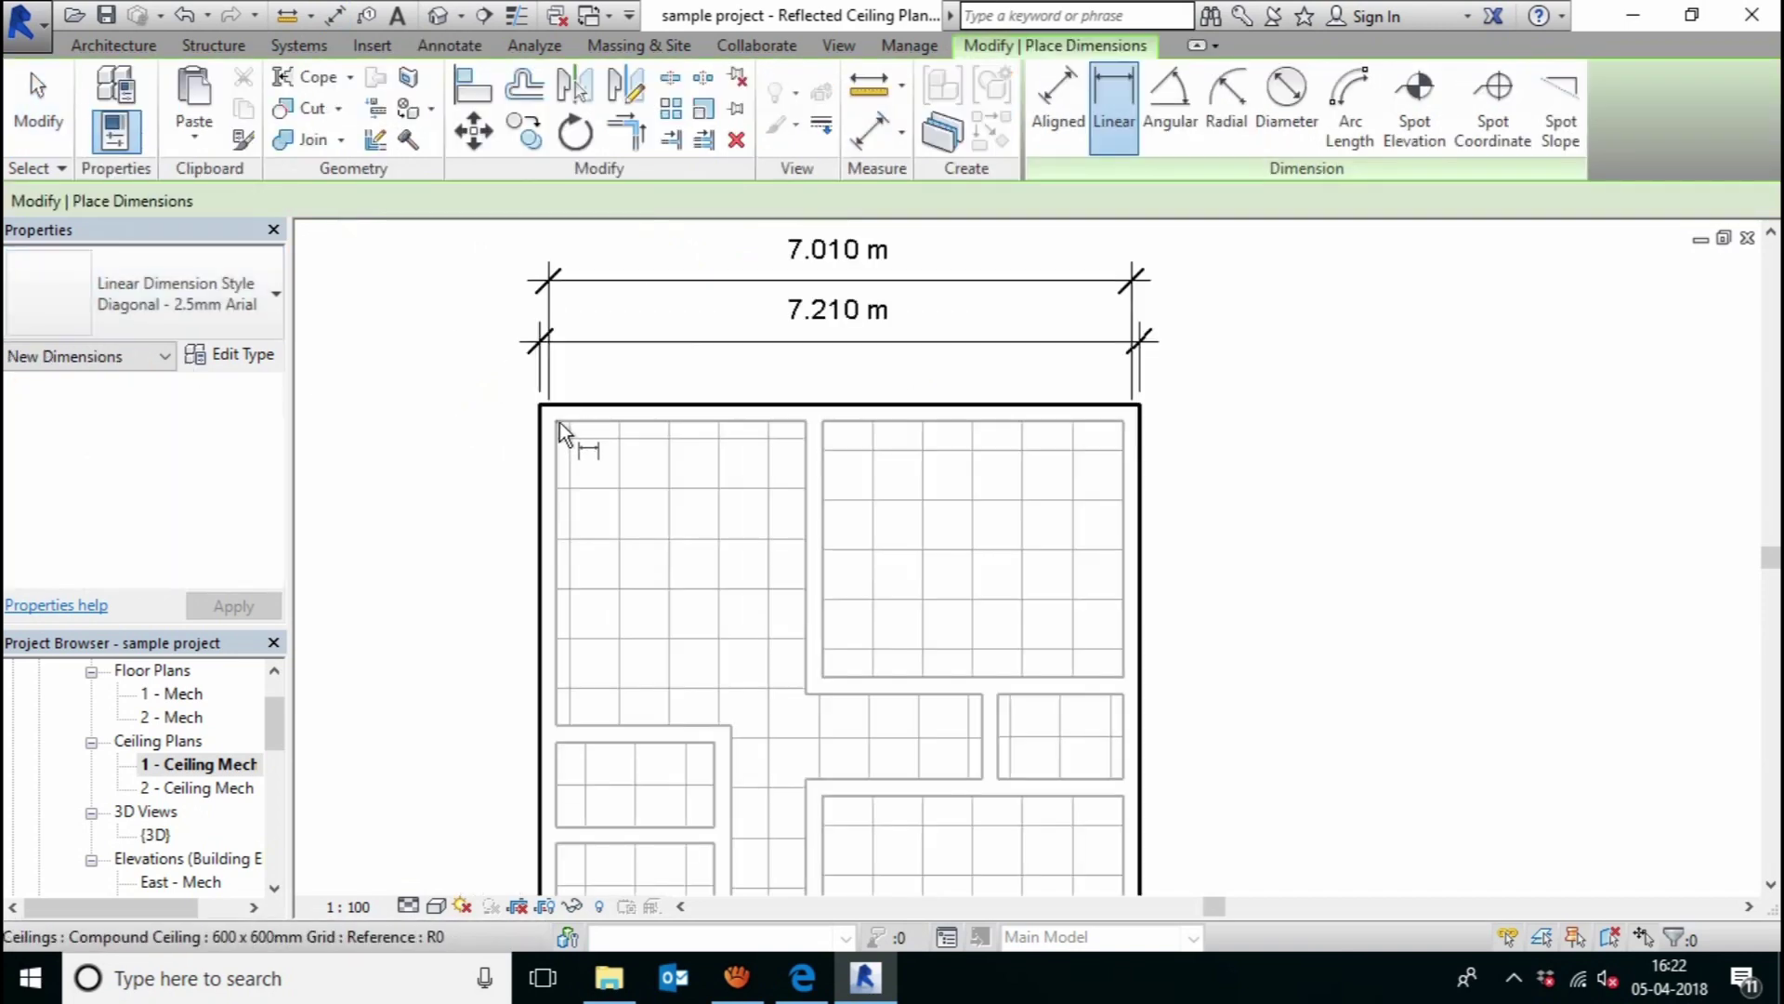
click(559, 422)
click(805, 423)
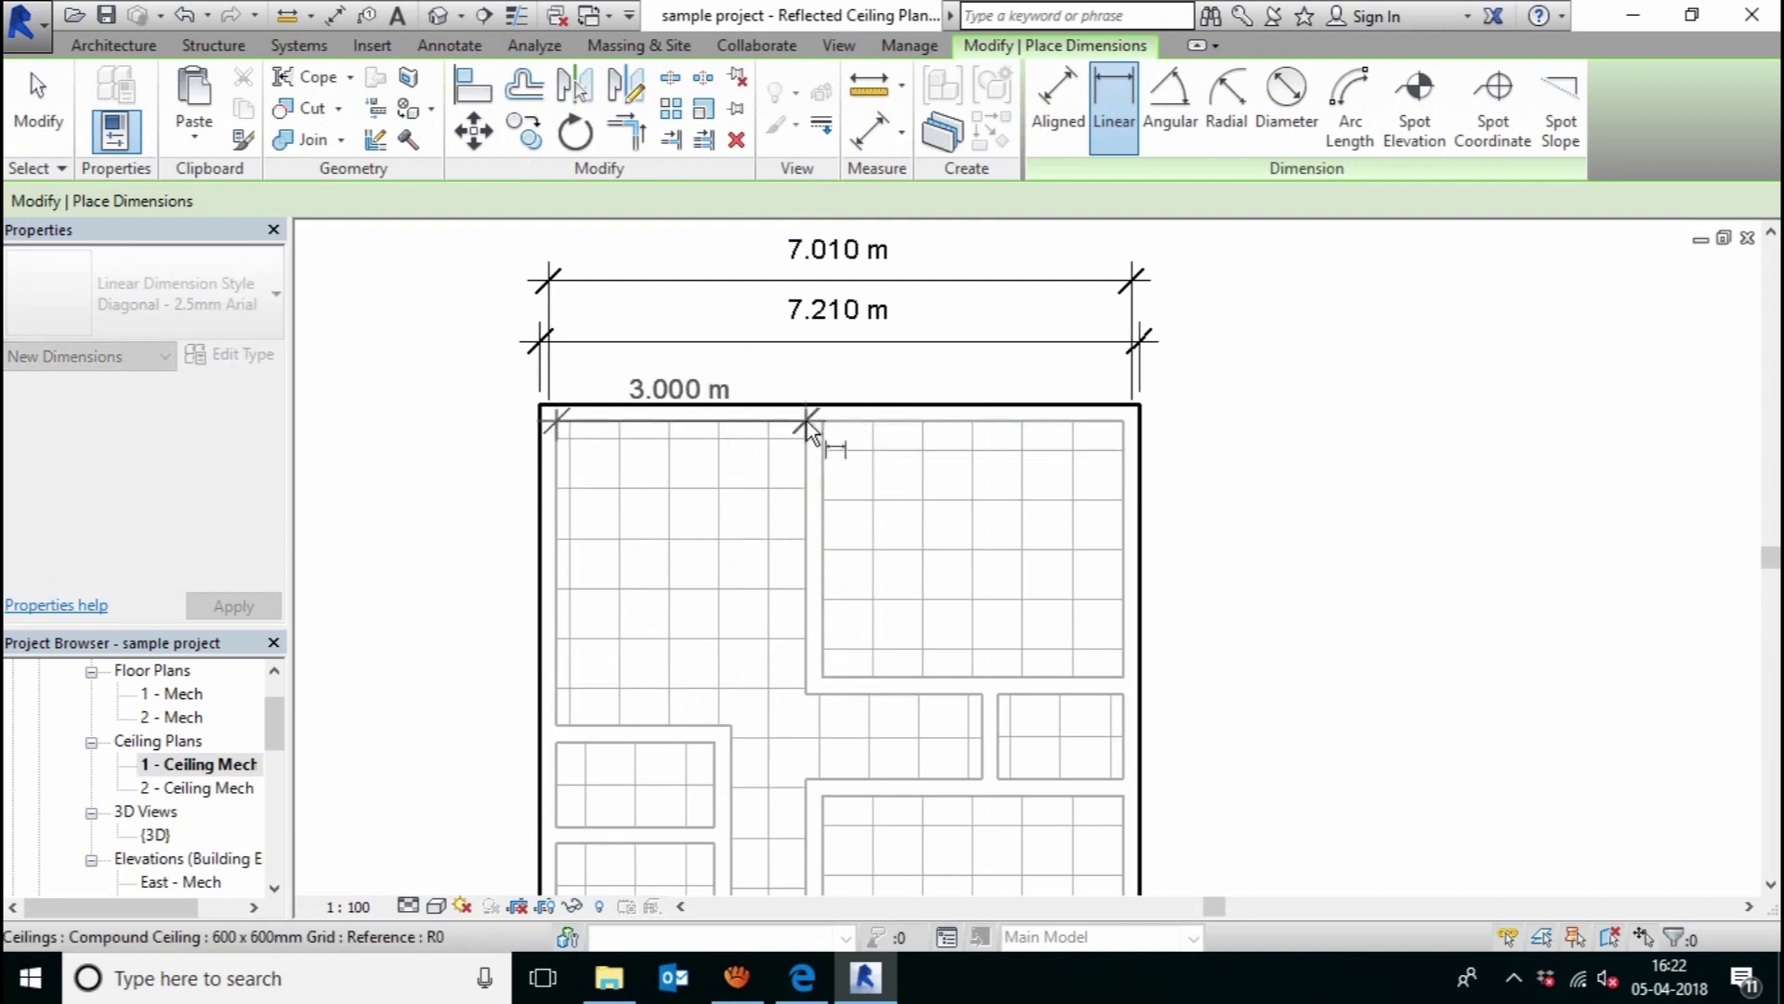
click(796, 383)
mouse_move(845, 578)
middle_down()
mouse_move(744, 569)
mouse_move(743, 545)
middle_up()
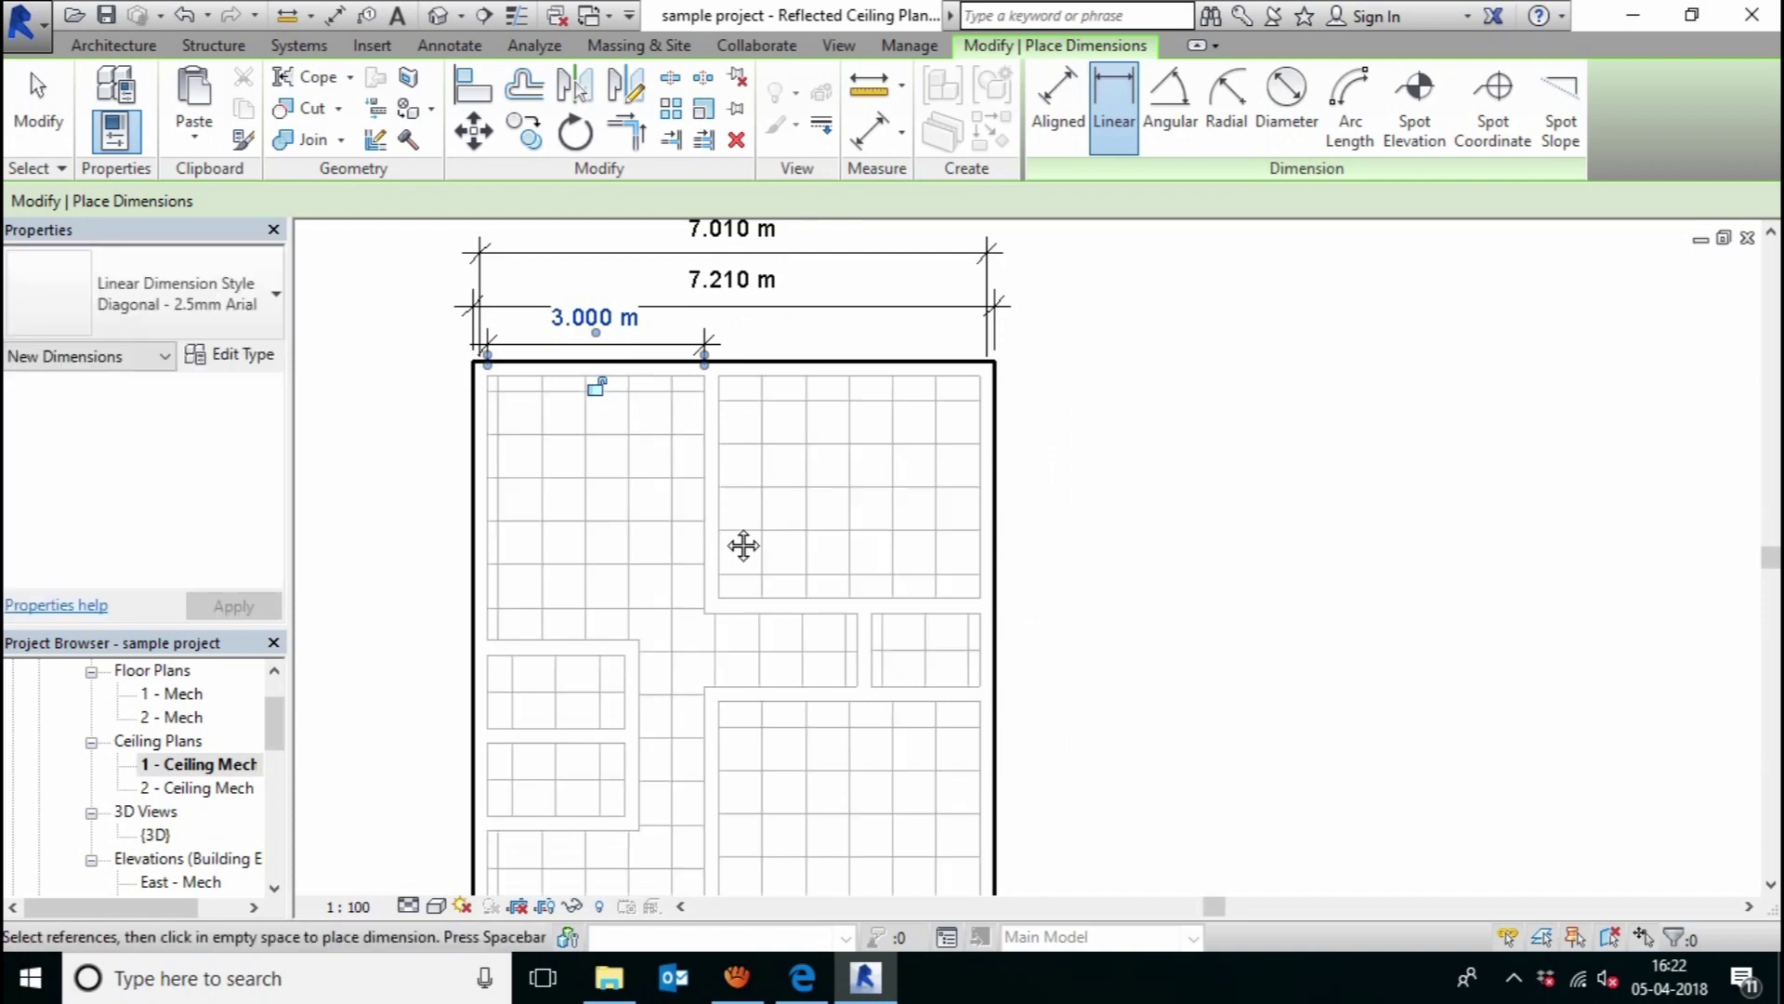
scroll(982, 562, down, 2)
scroll(911, 570, down, 2)
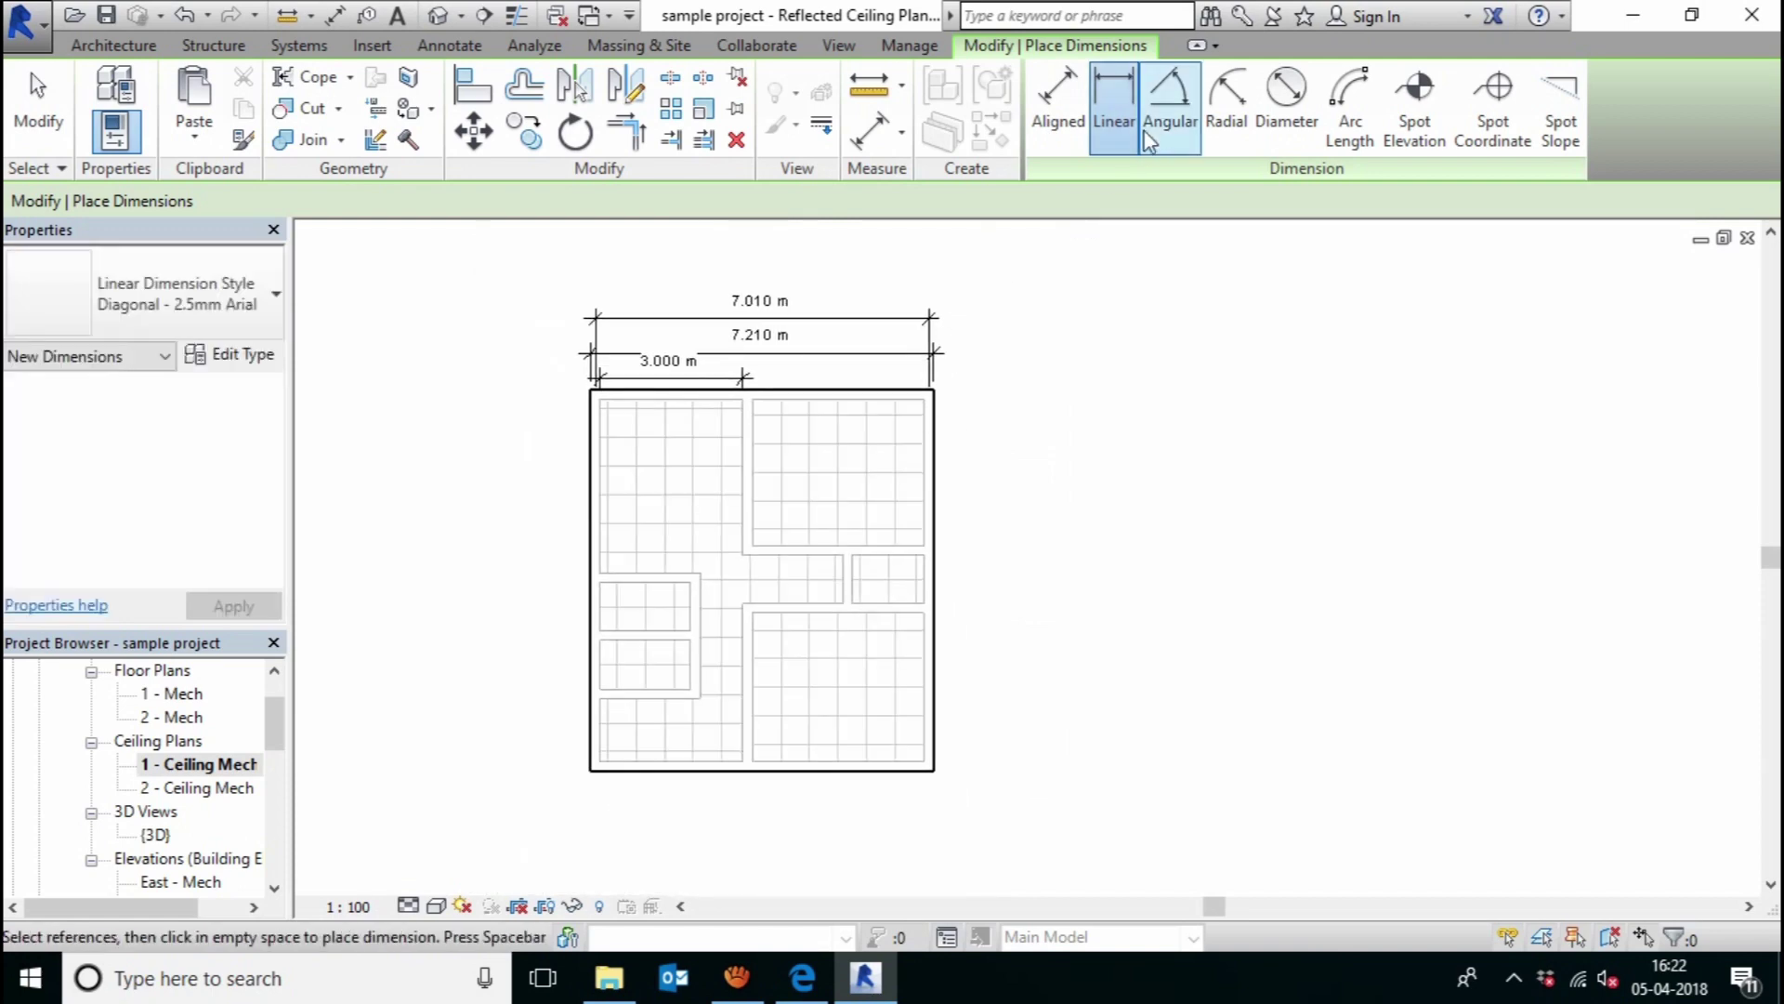
- Add a 90° angular dimension between the horizontal wall and the right vertical wall
click(1170, 102)
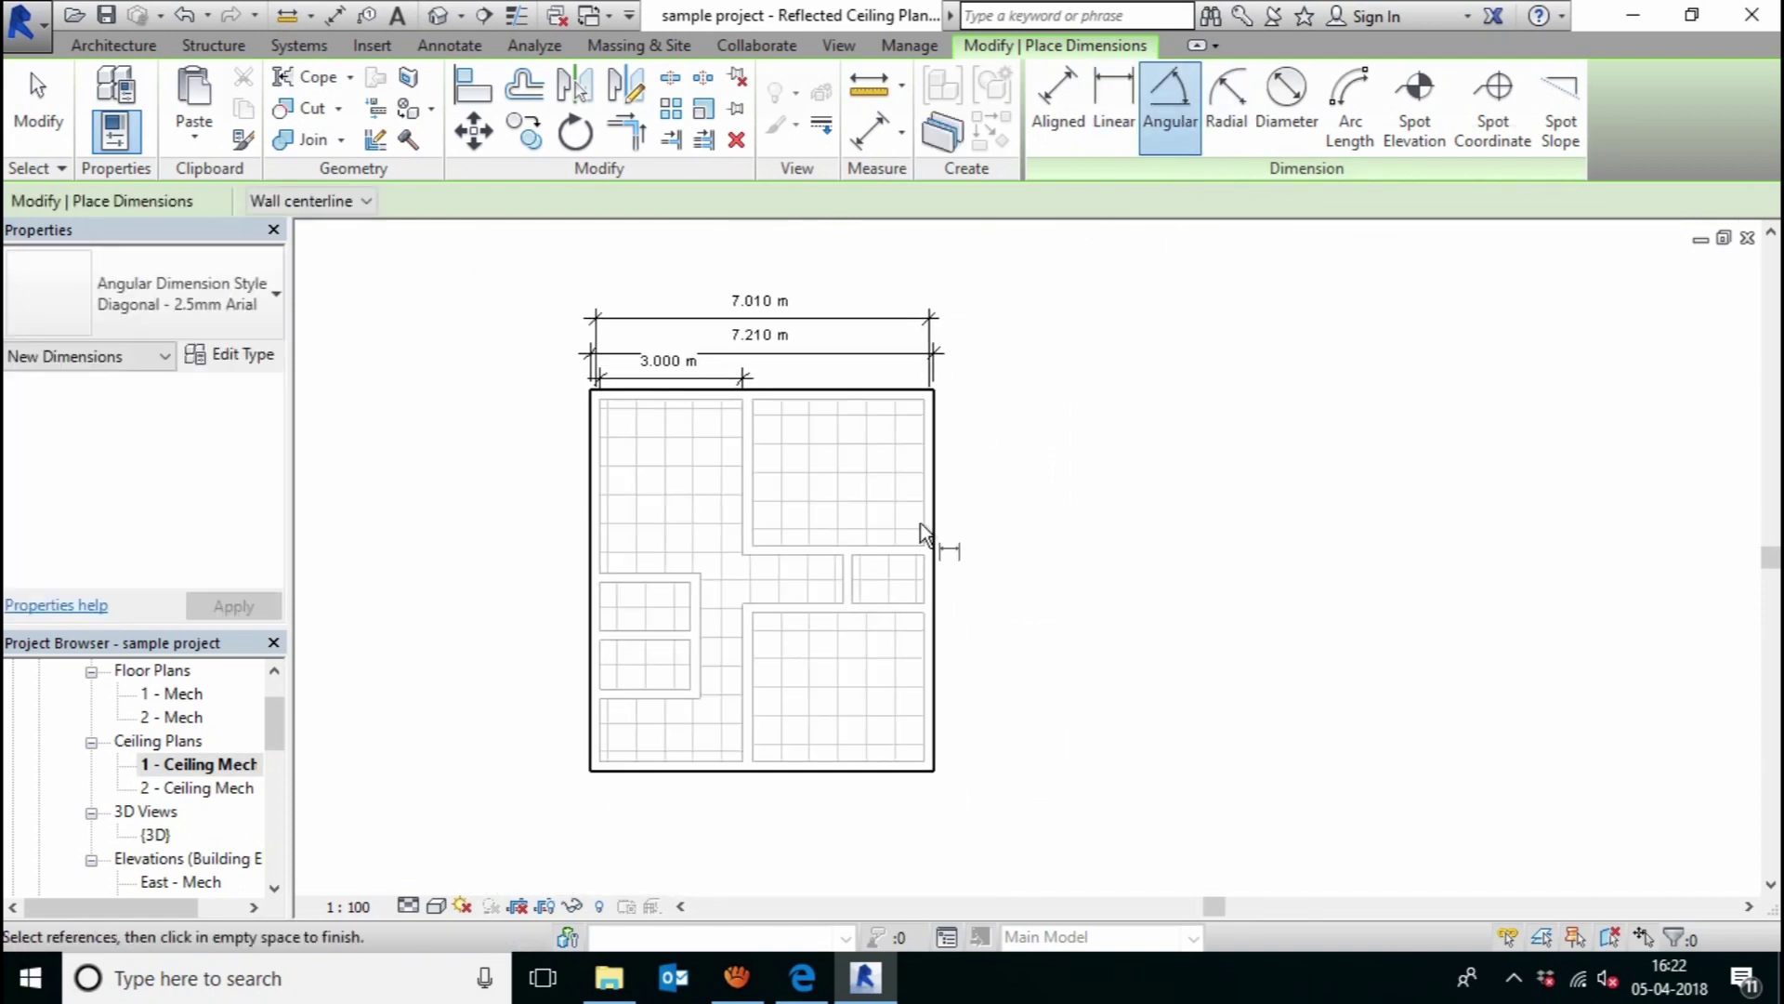
scroll(905, 605, up, 2)
click(905, 608)
click(946, 590)
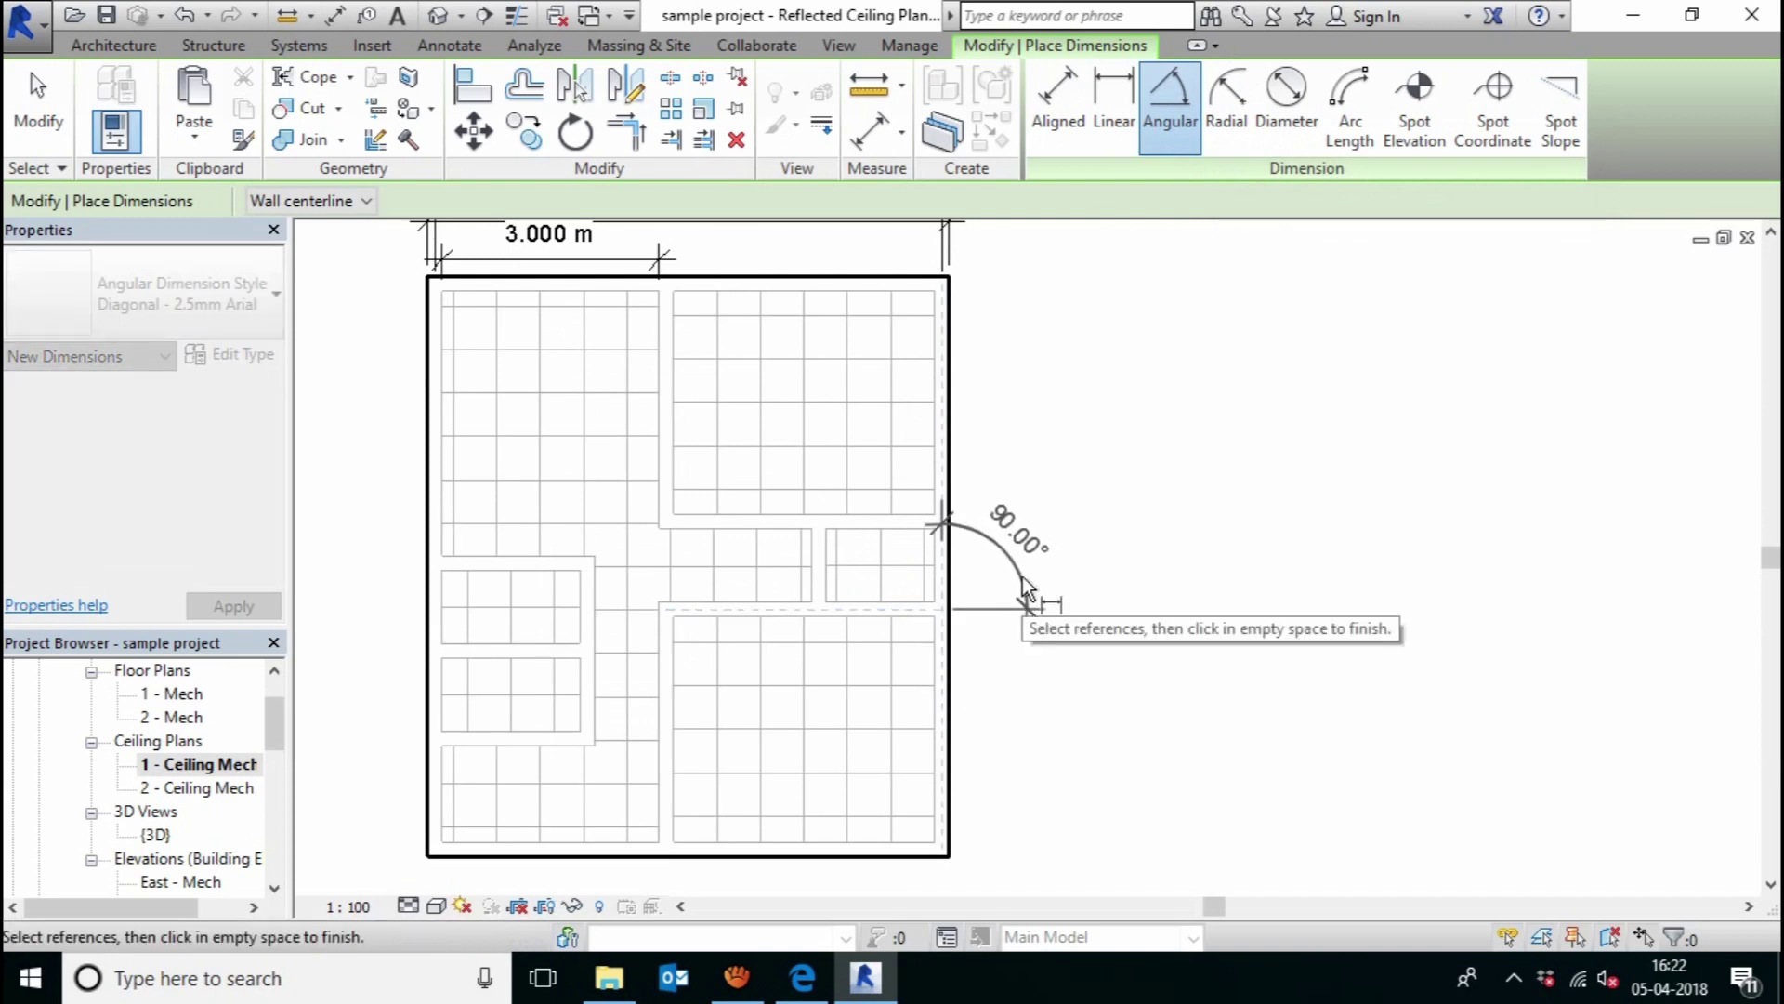
click(1026, 602)
scroll(1156, 683, down, 1)
middle_drag(1156, 651, 1082, 656)
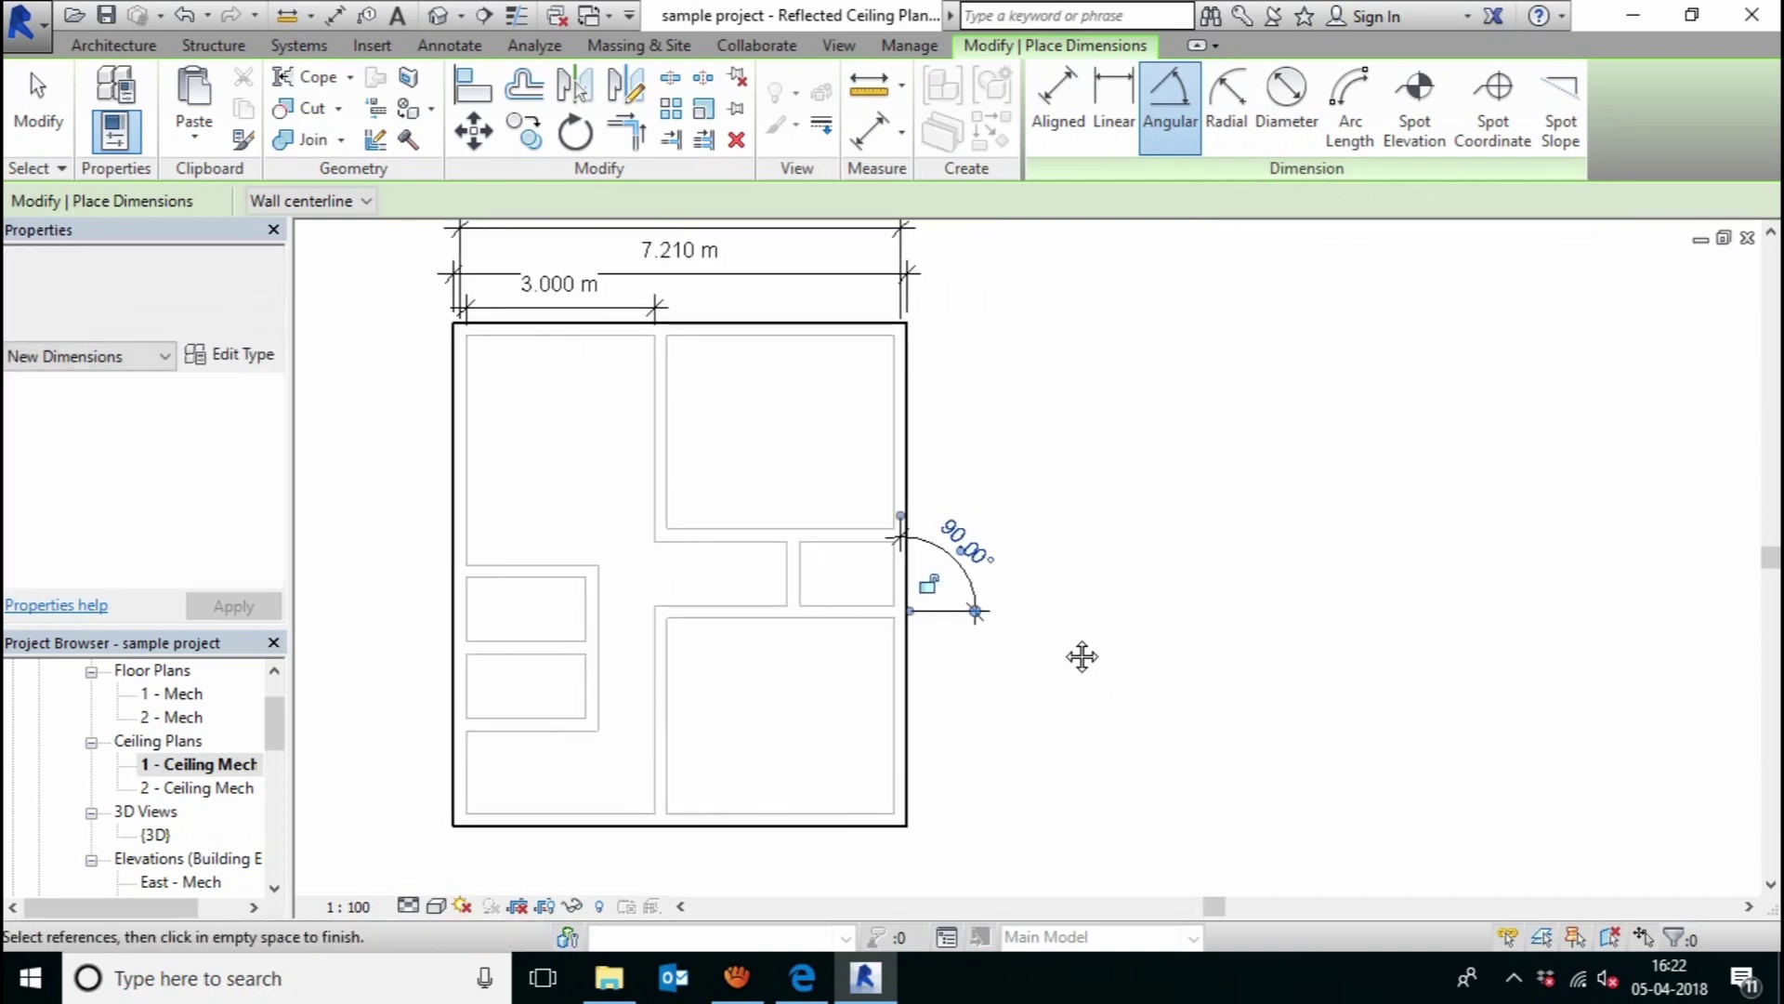
key(Escape)
key(Escape)
scroll(1039, 493, down, 1)
middle_drag(1039, 494, 872, 570)
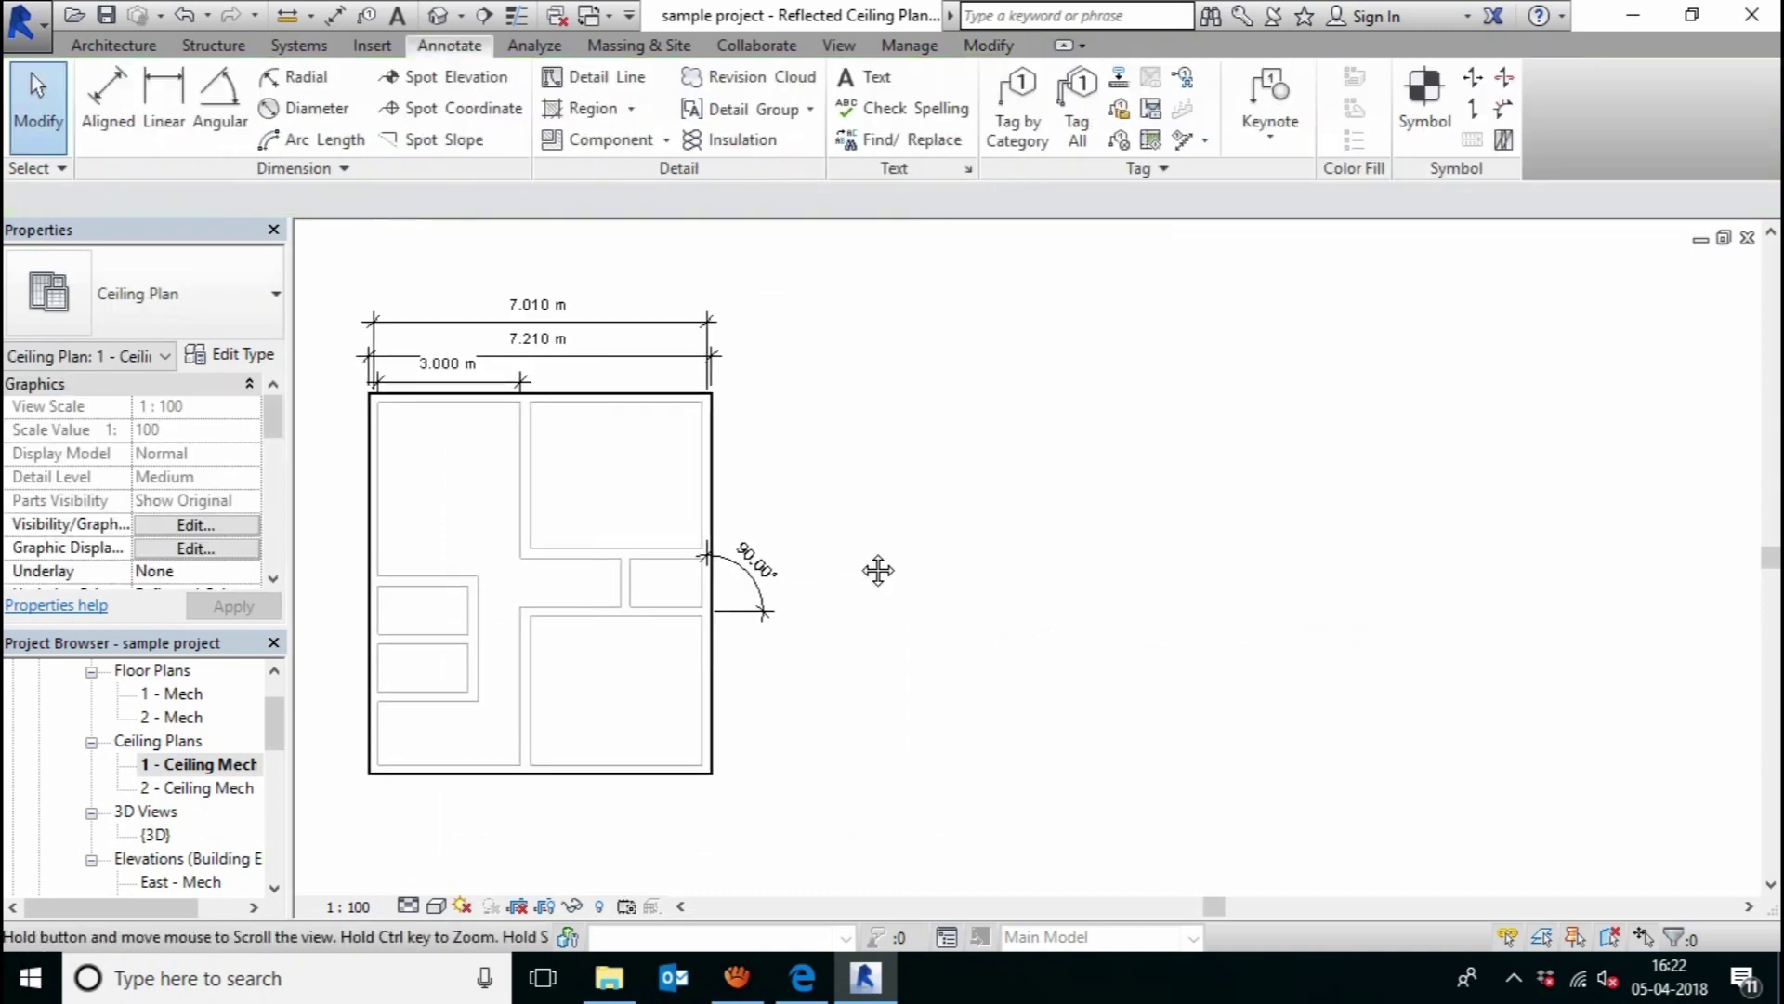
- Begin a Start-End-Radius arc wall with WA, then cancel the unfinished curtain-wall arc
key(w)
key(a)
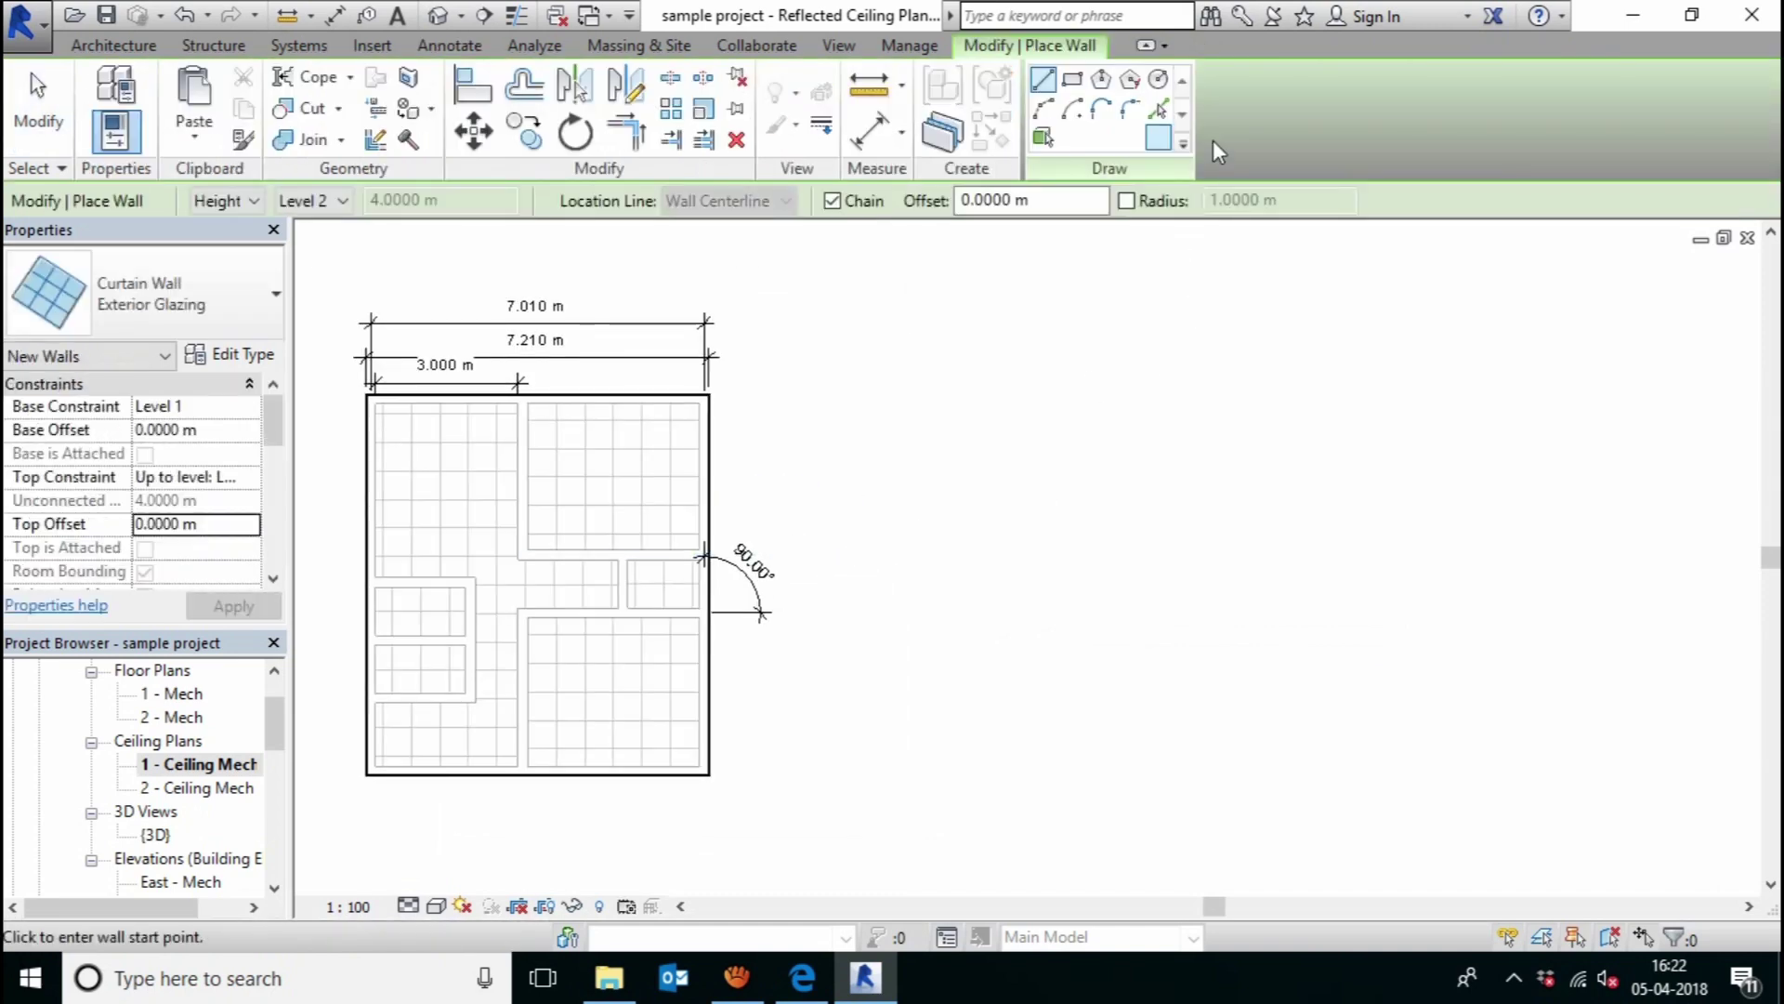
click(1045, 113)
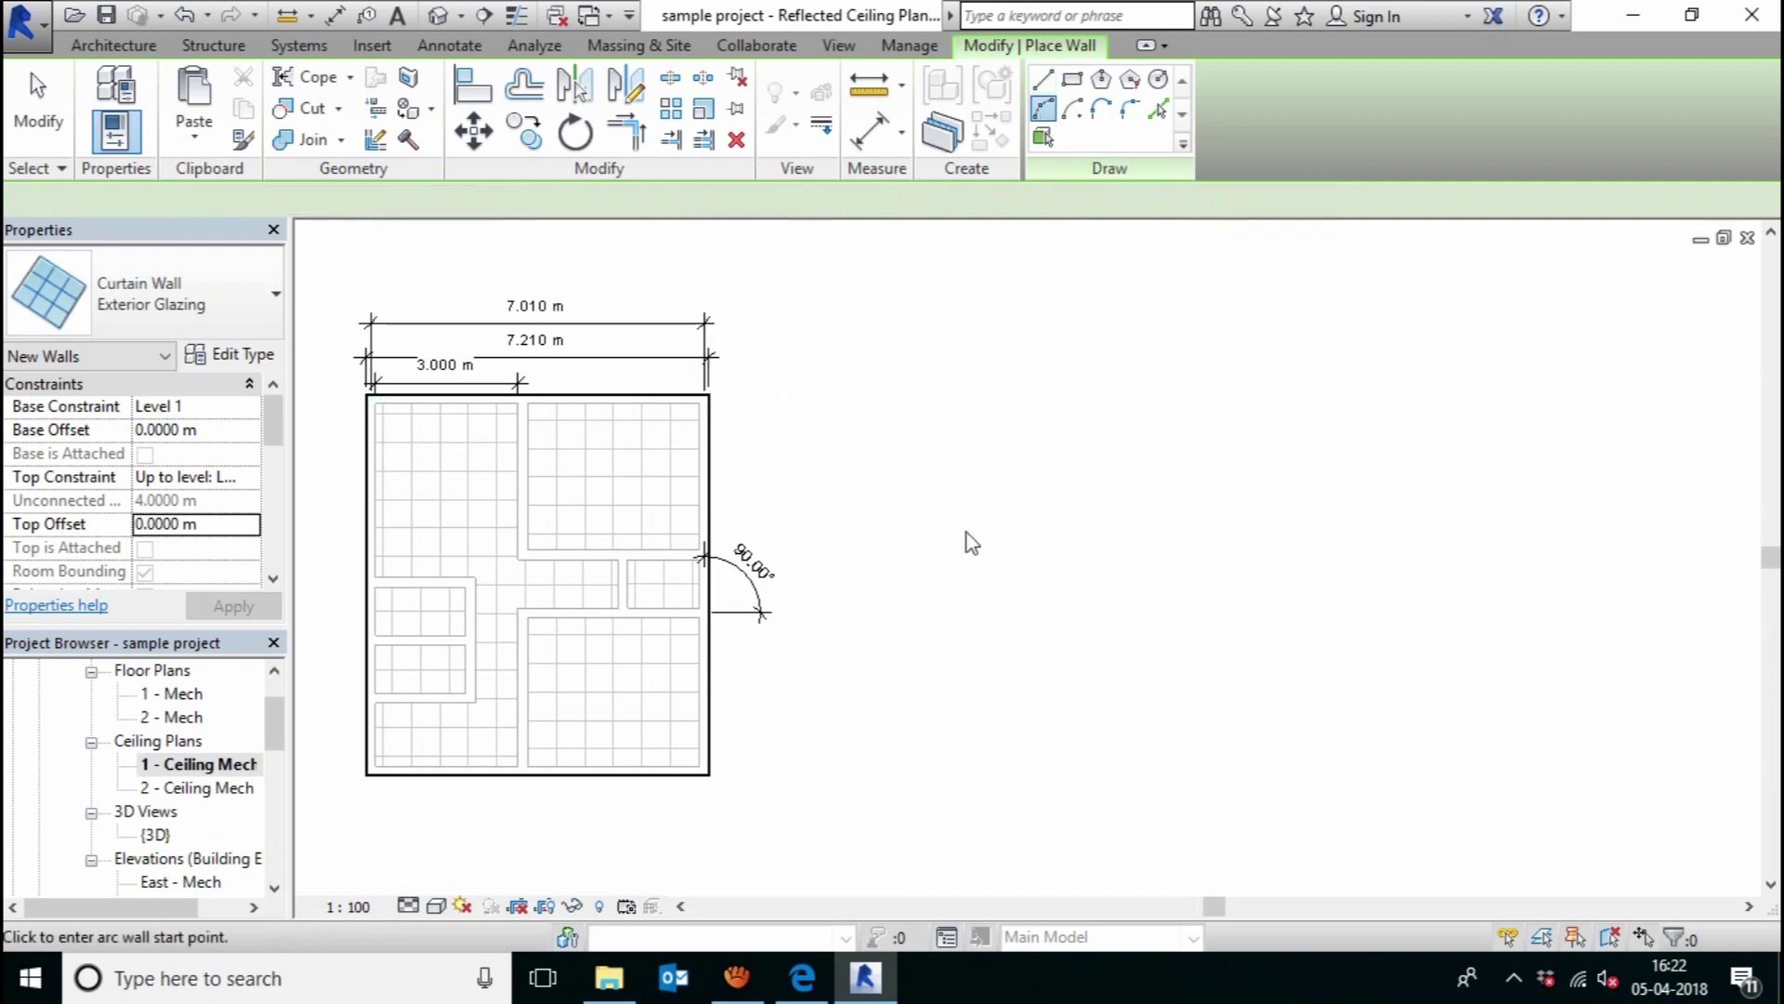
click(906, 499)
click(1078, 418)
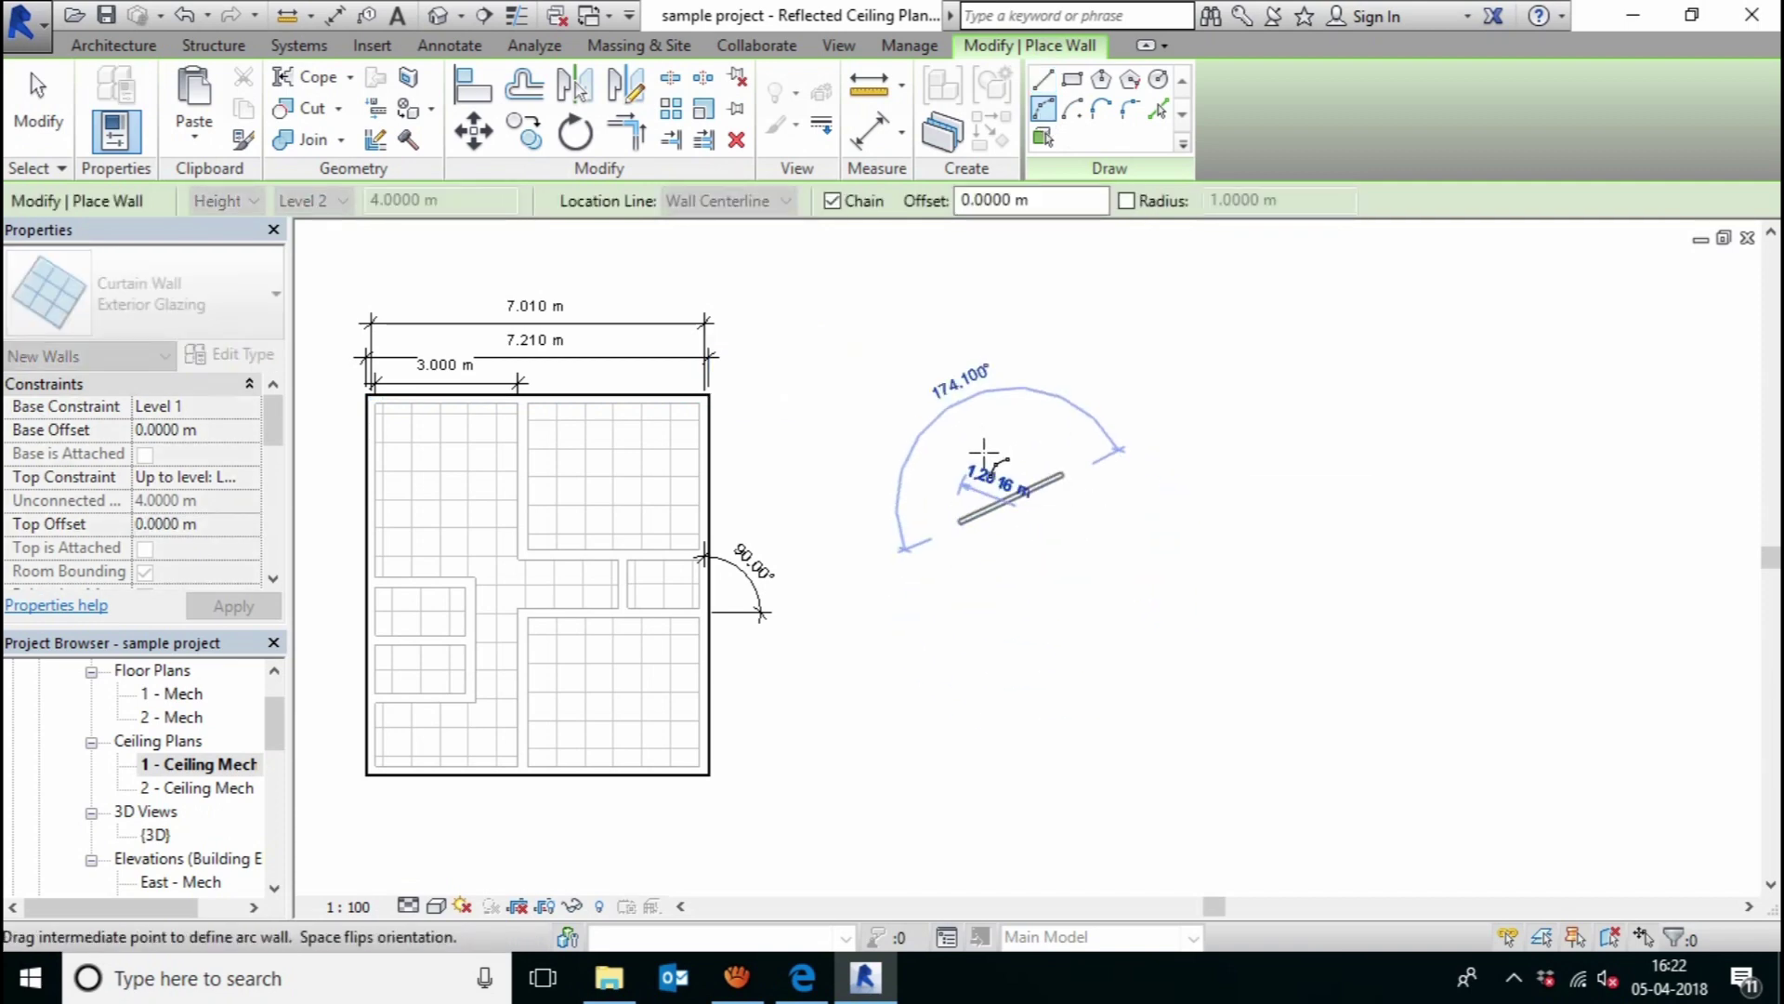
key(Escape)
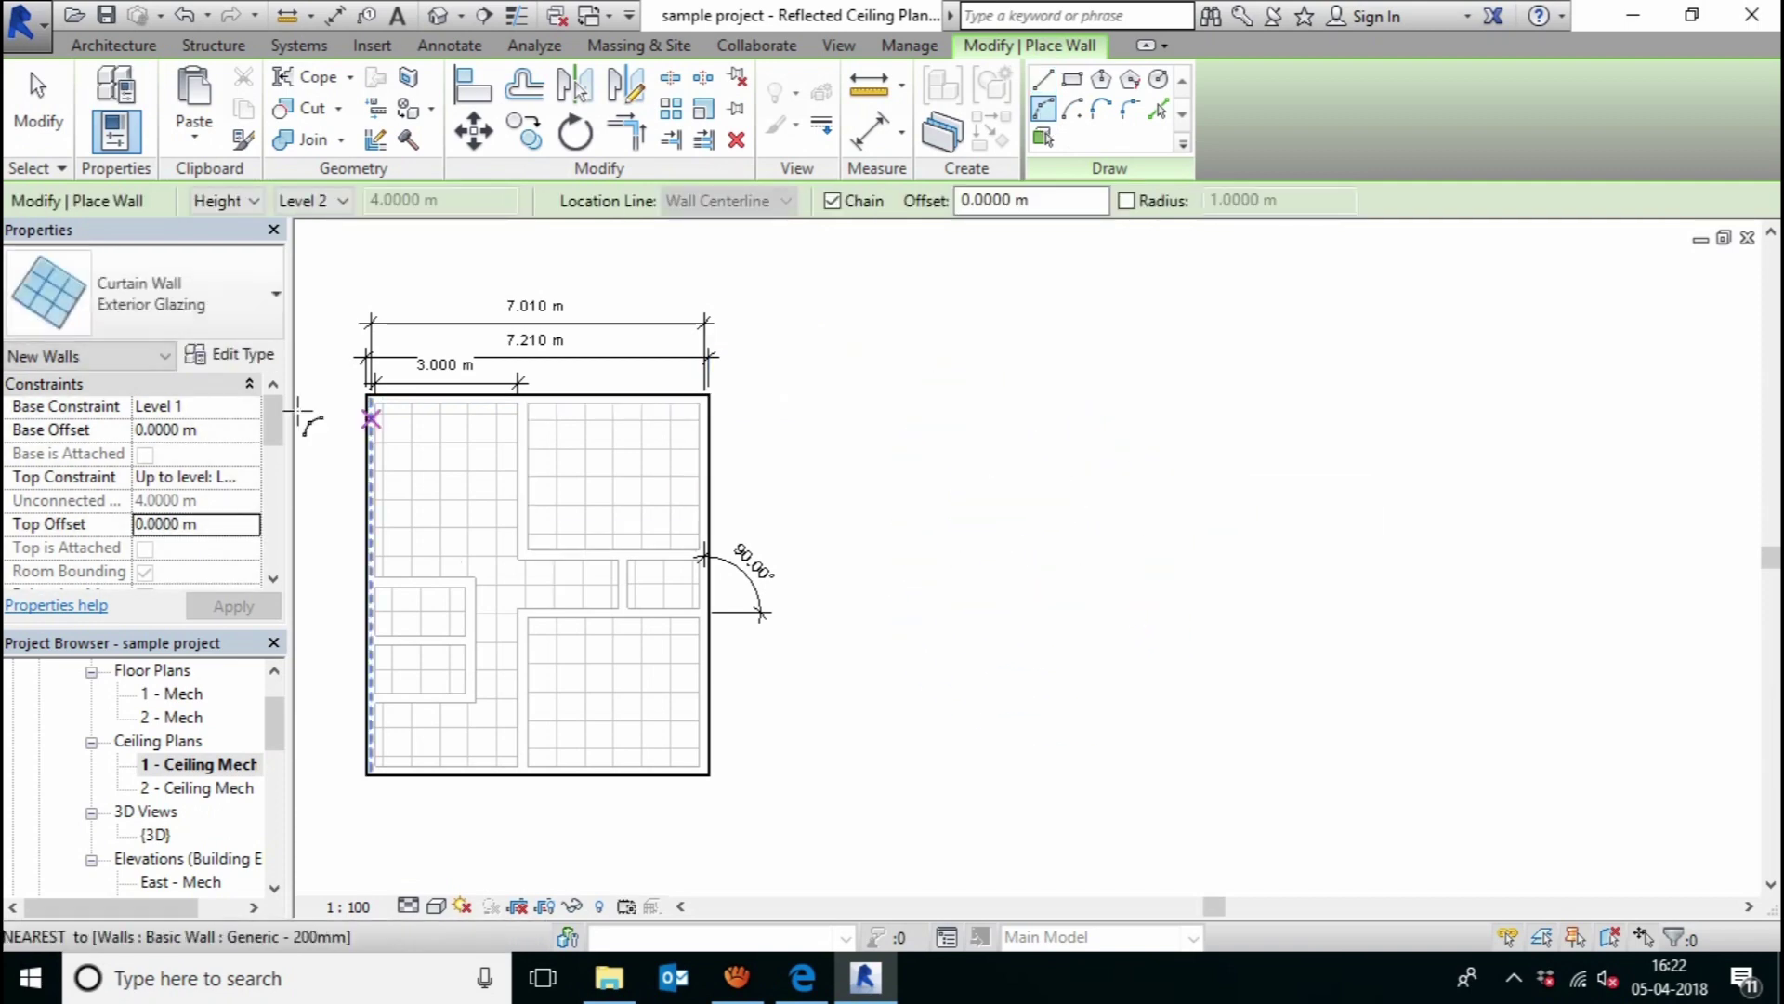
- Draw the arc wall as Basic Wall Generic - 200mm to the right of the plan
click(185, 316)
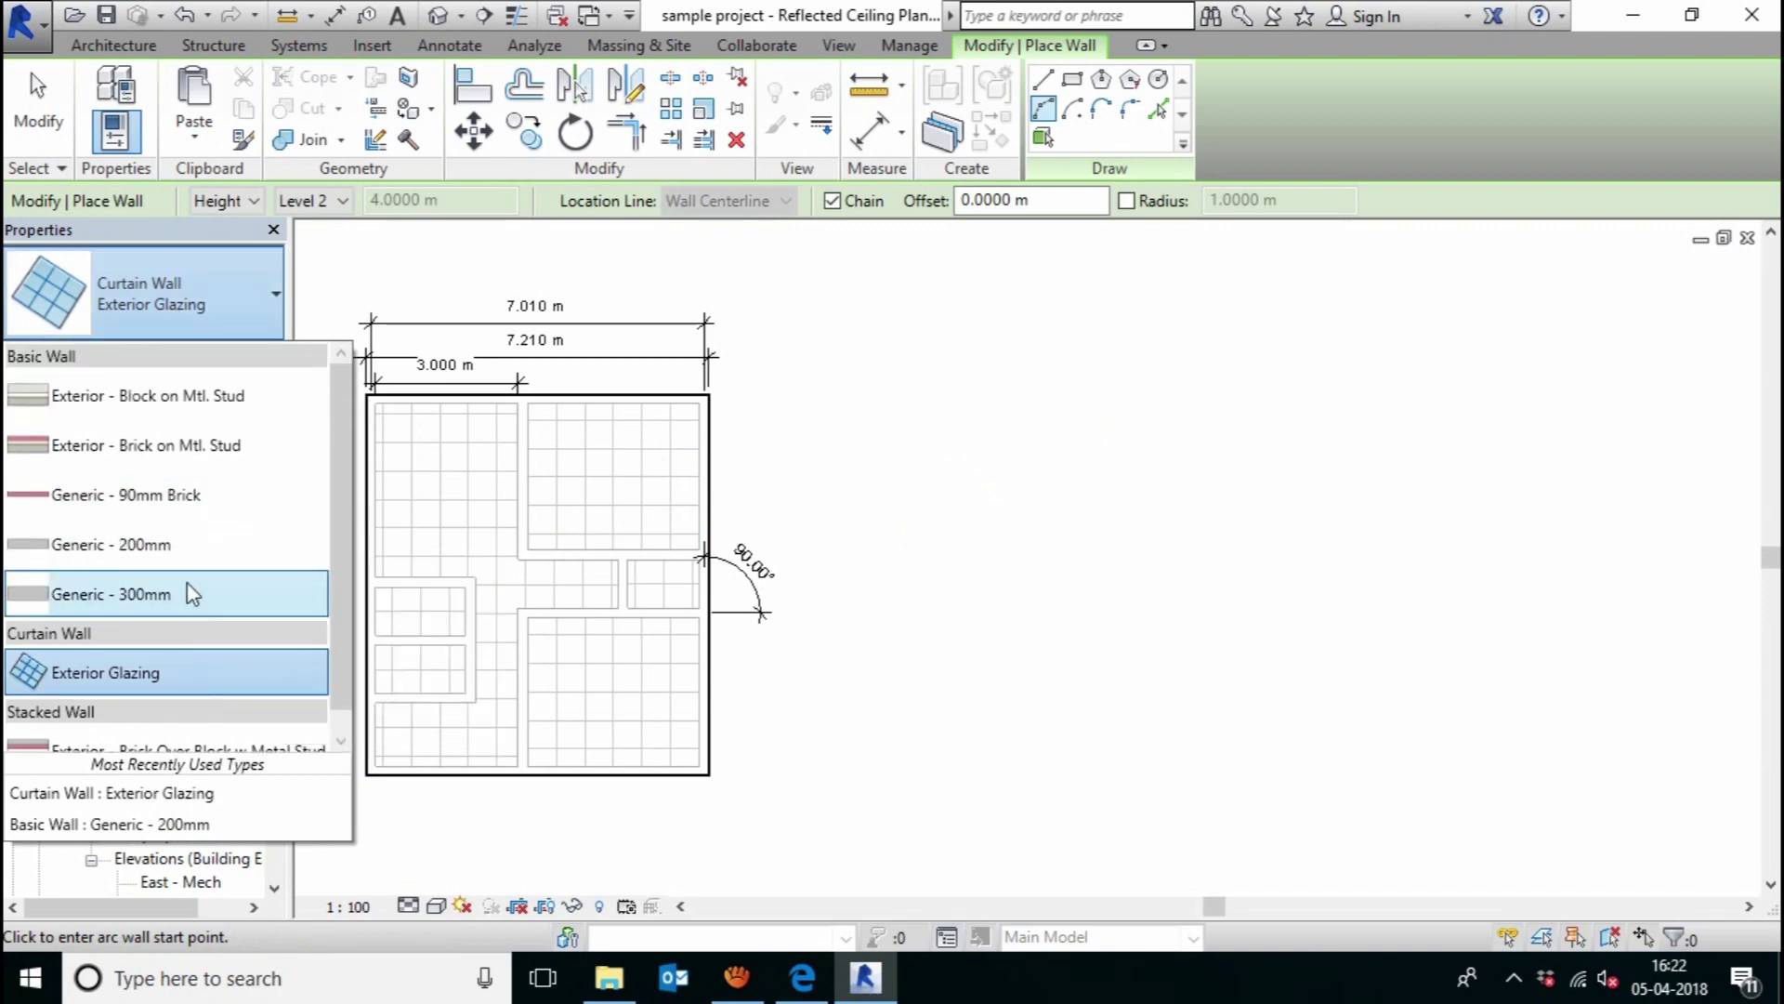
click(196, 546)
click(841, 640)
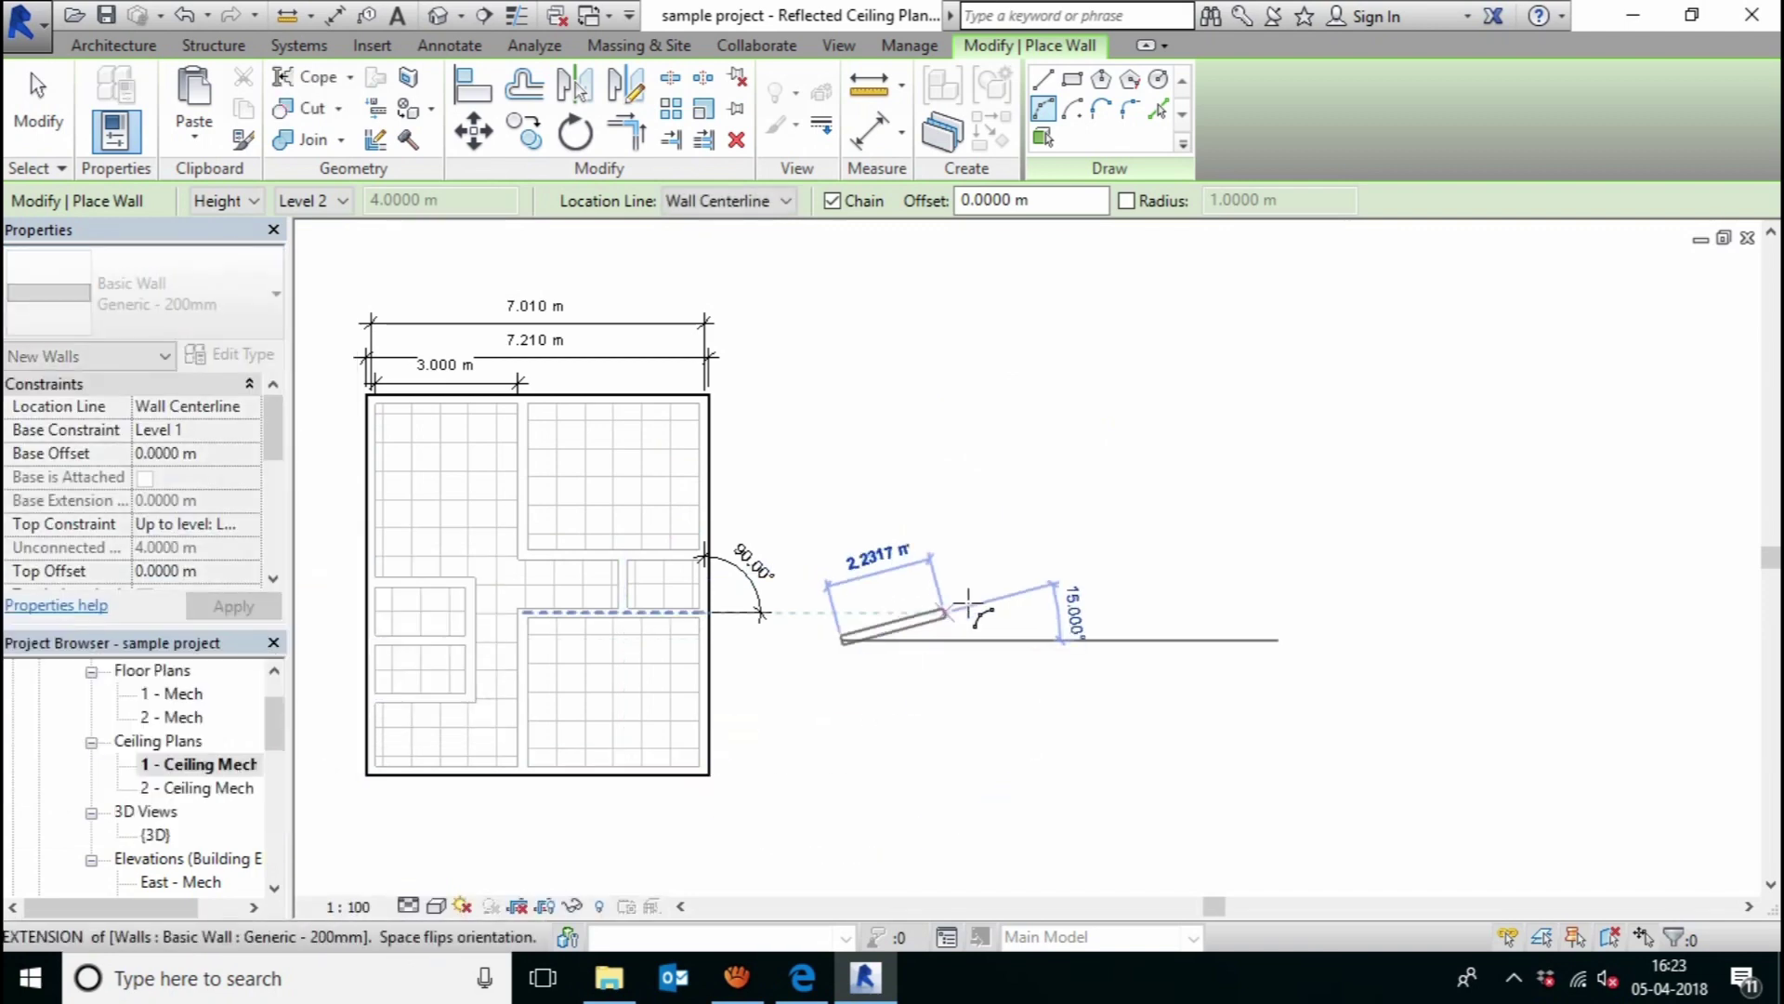
click(1044, 578)
click(952, 538)
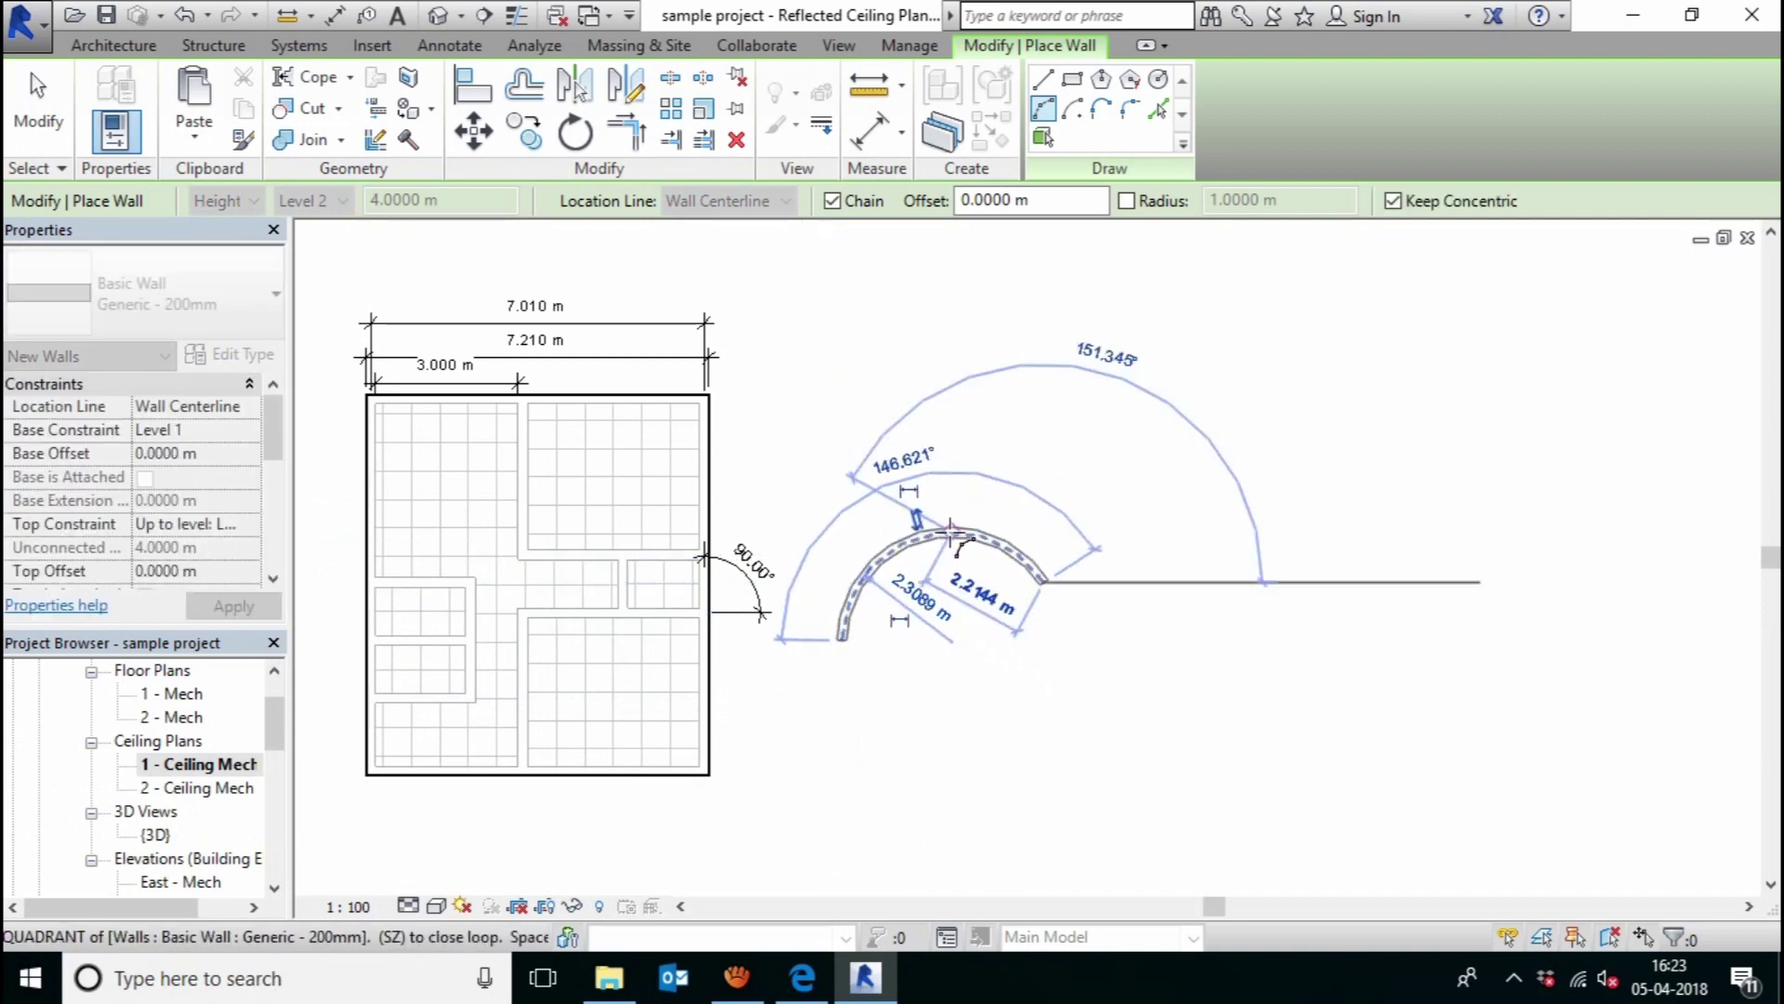
key(Escape)
key(Escape)
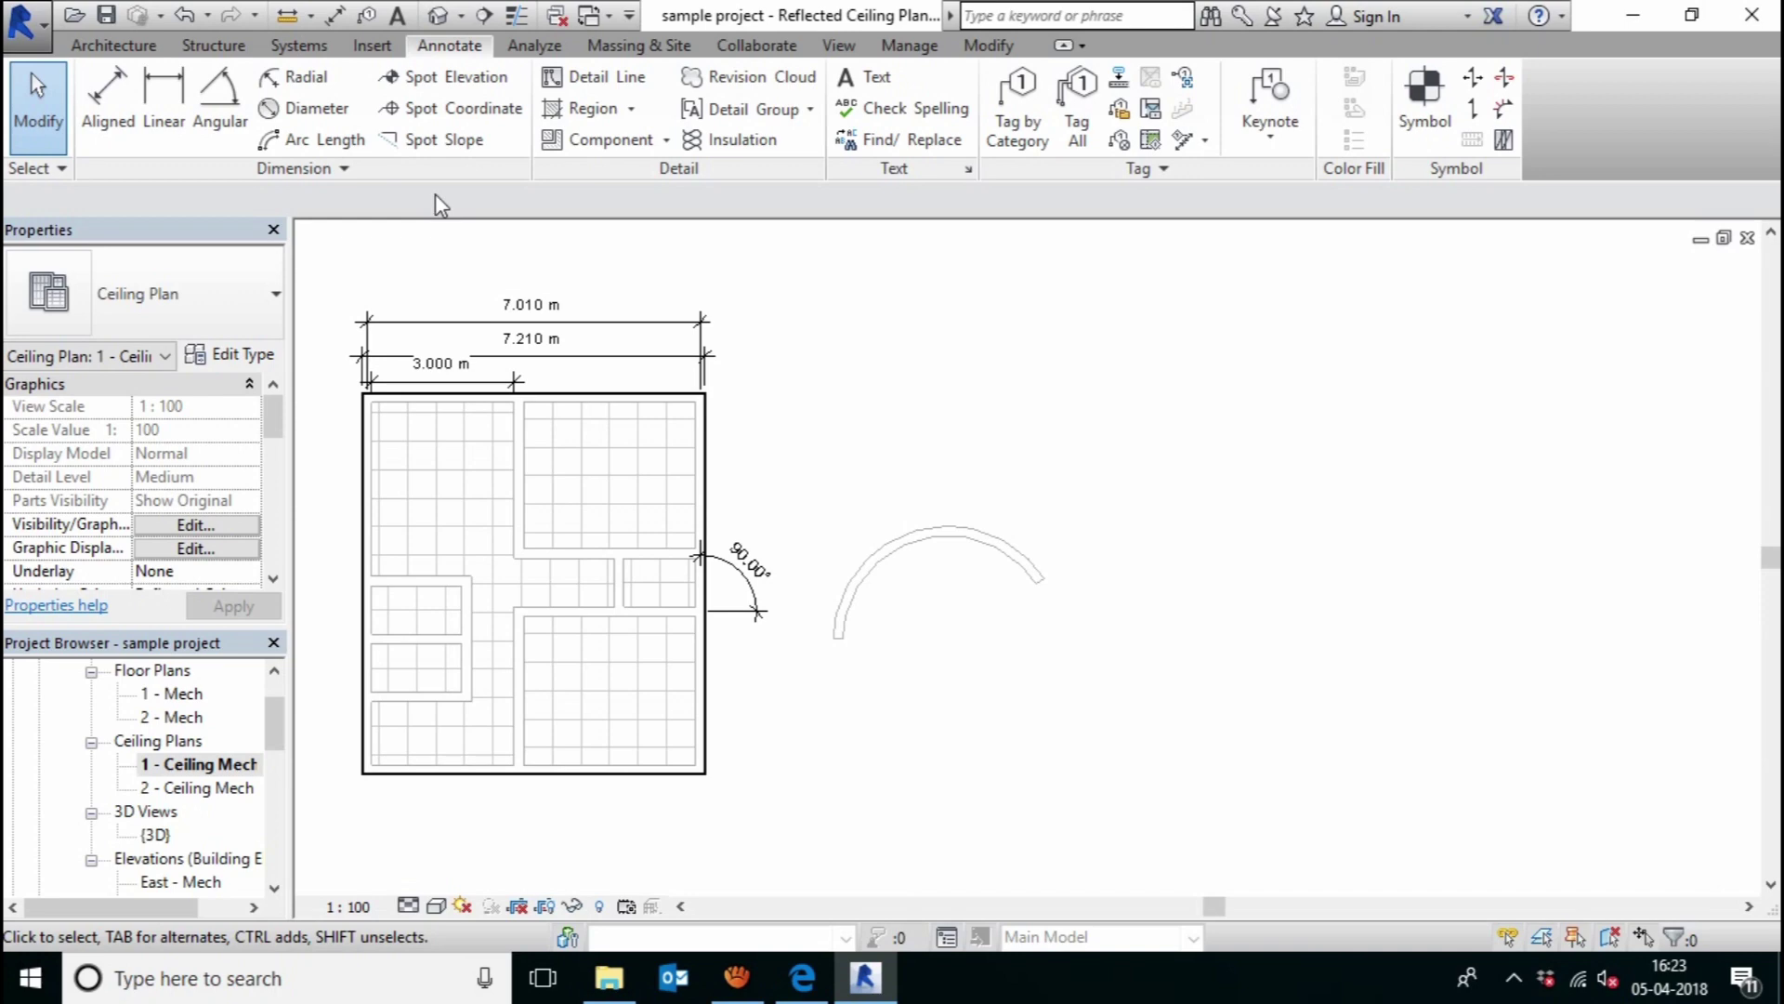
middle_drag(1054, 601, 959, 546)
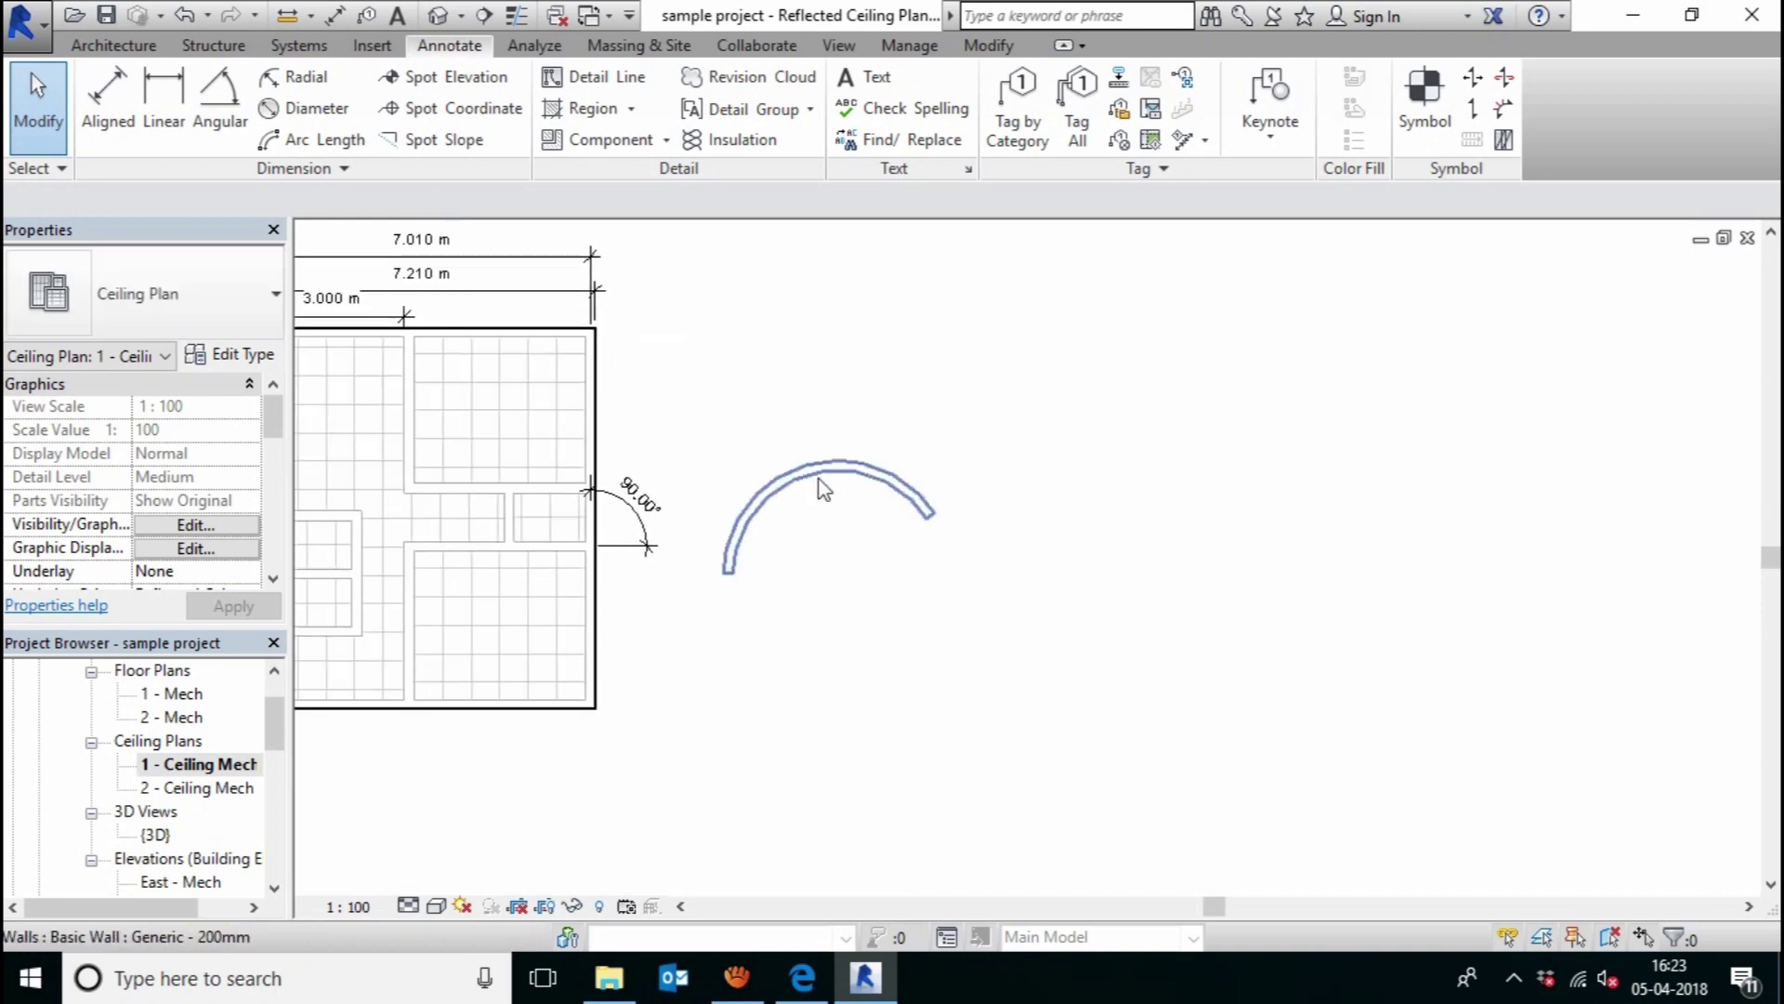
- Add a 2.309 m radial dimension to the curved wall
click(307, 78)
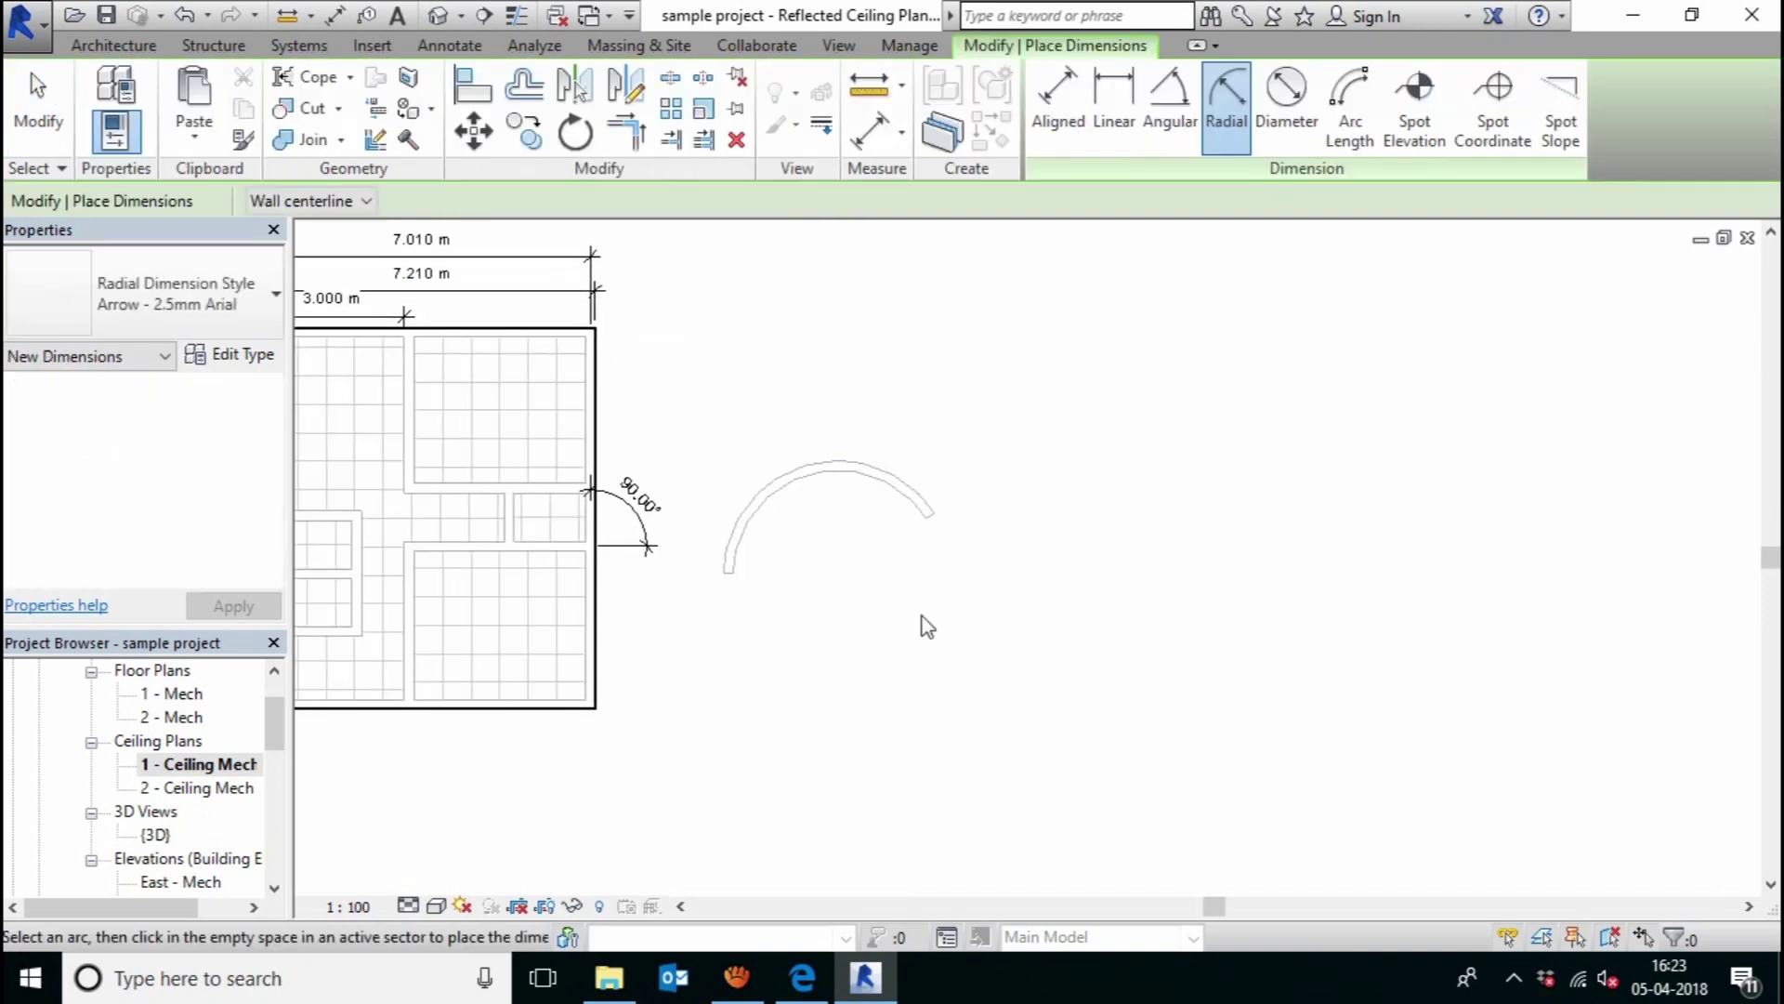
click(862, 472)
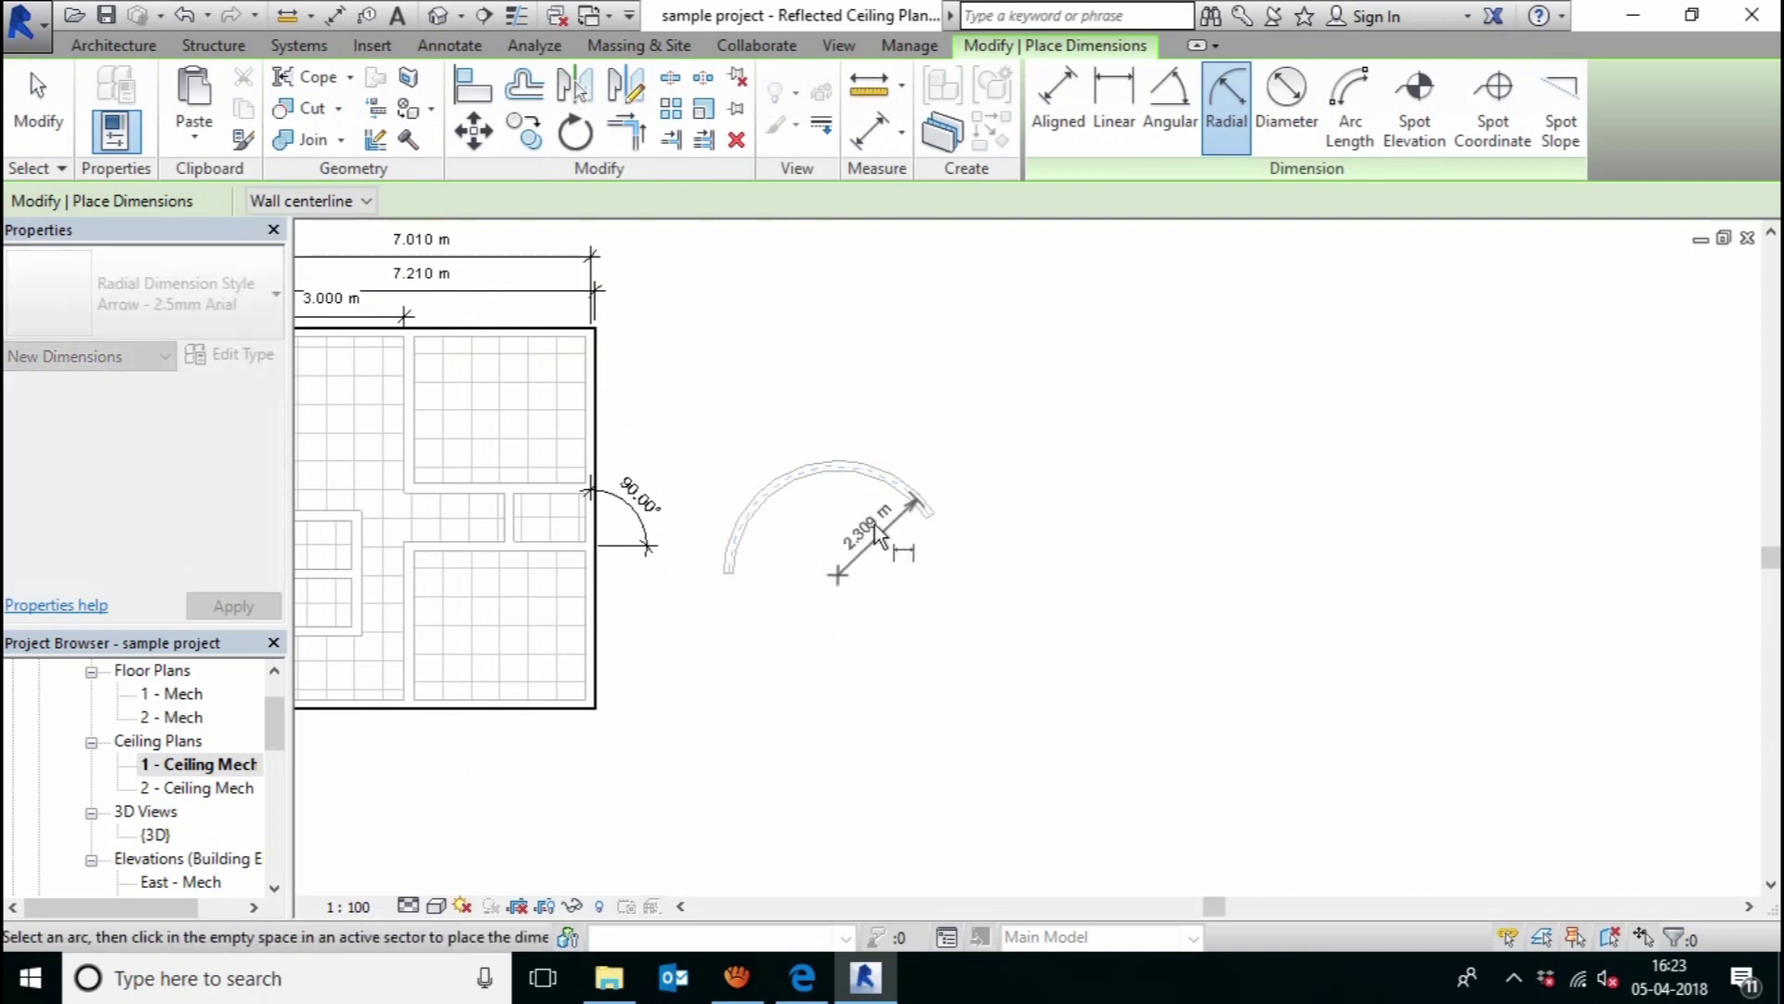
click(853, 532)
scroll(881, 545, up, 1)
scroll(896, 544, up, 2)
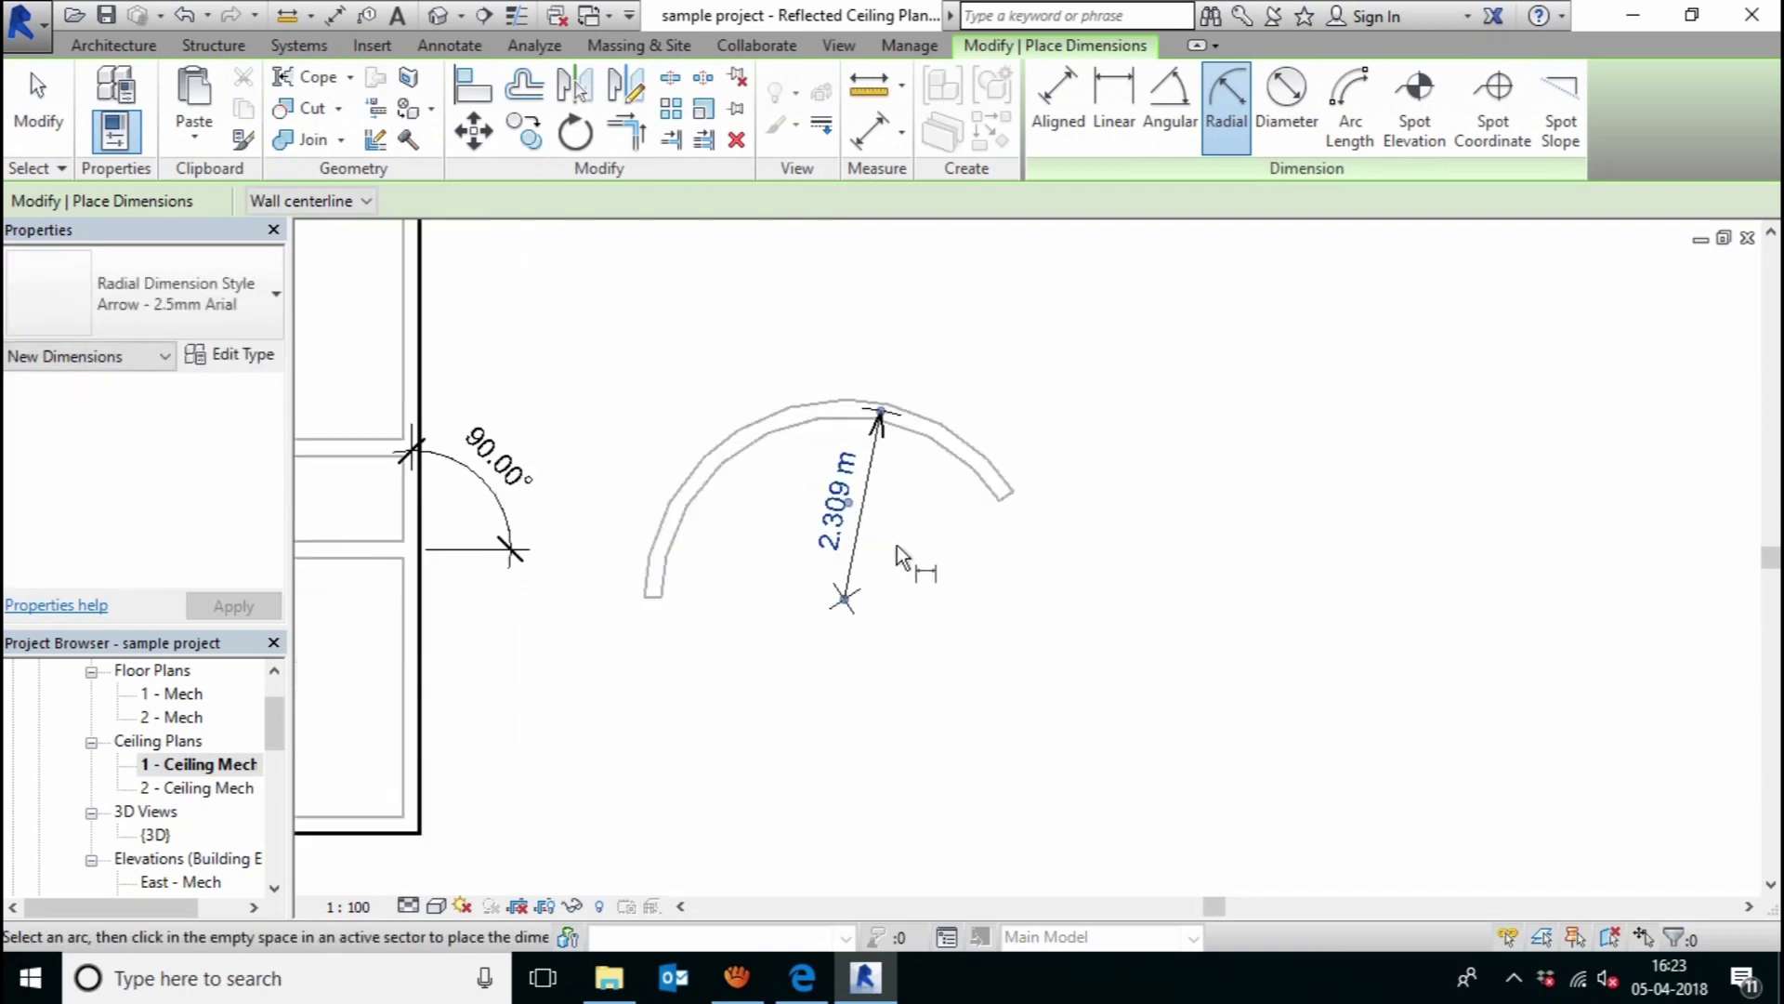
- Add a ø 4.618 m diameter dimension to the curved wall
click(1286, 102)
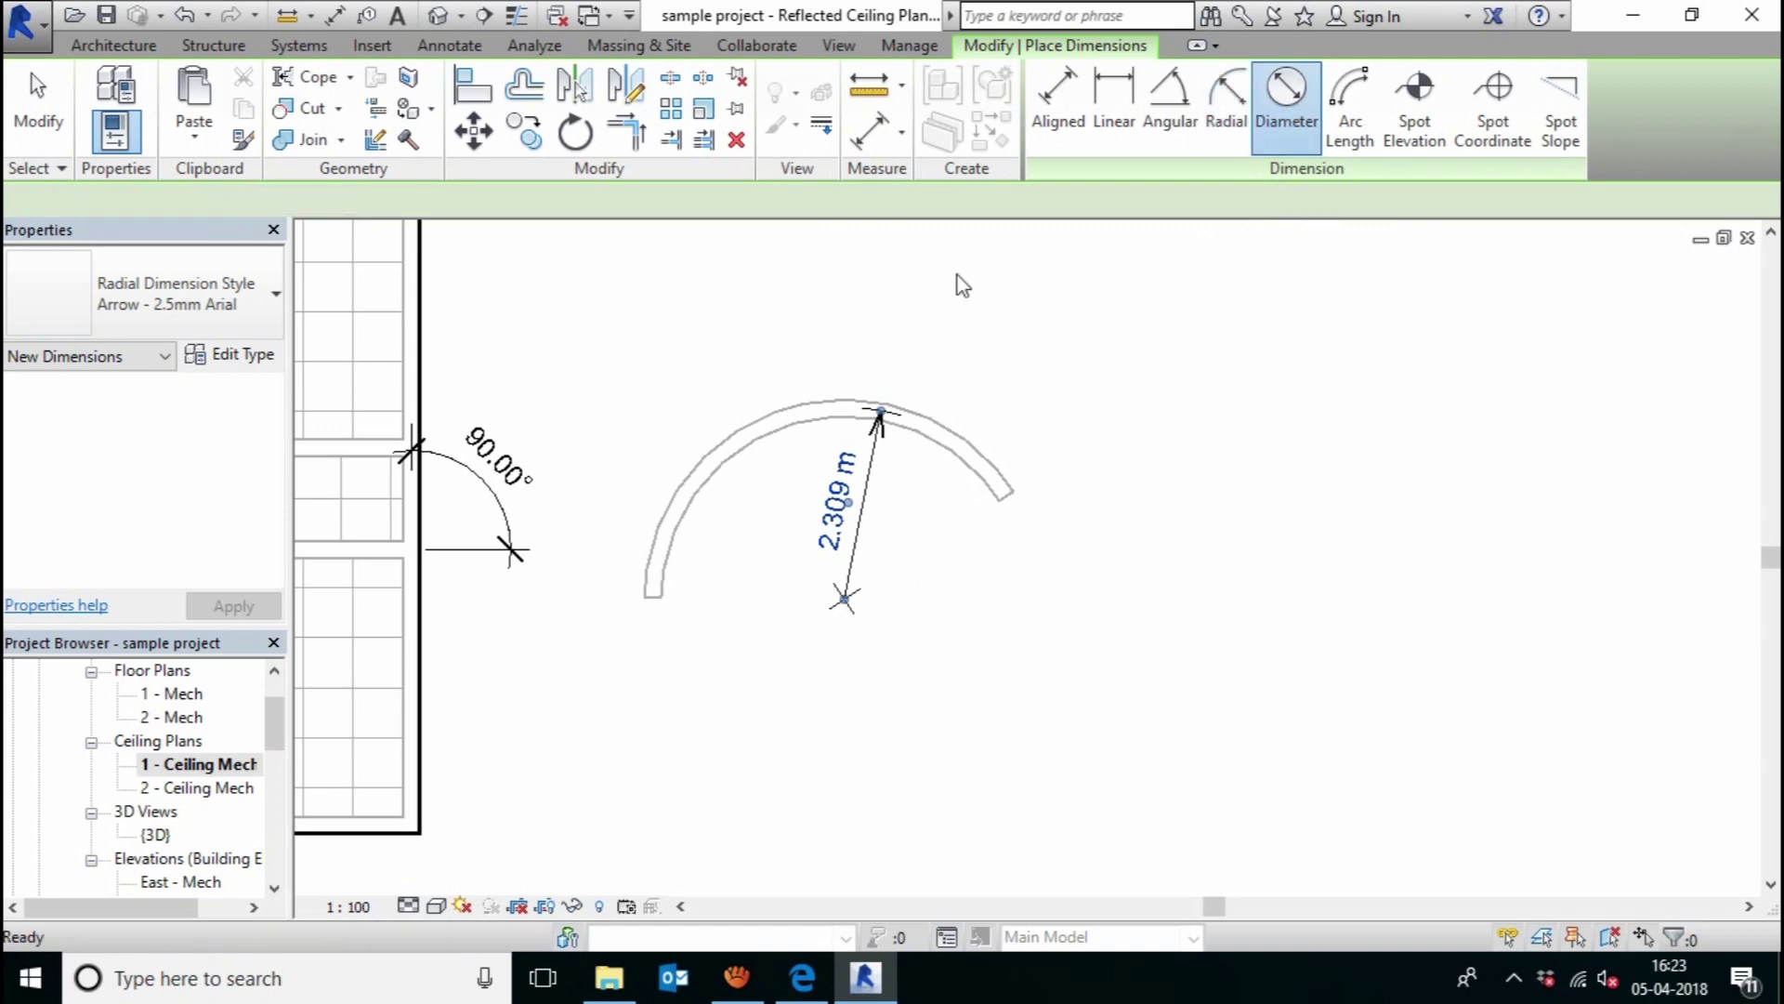
click(734, 476)
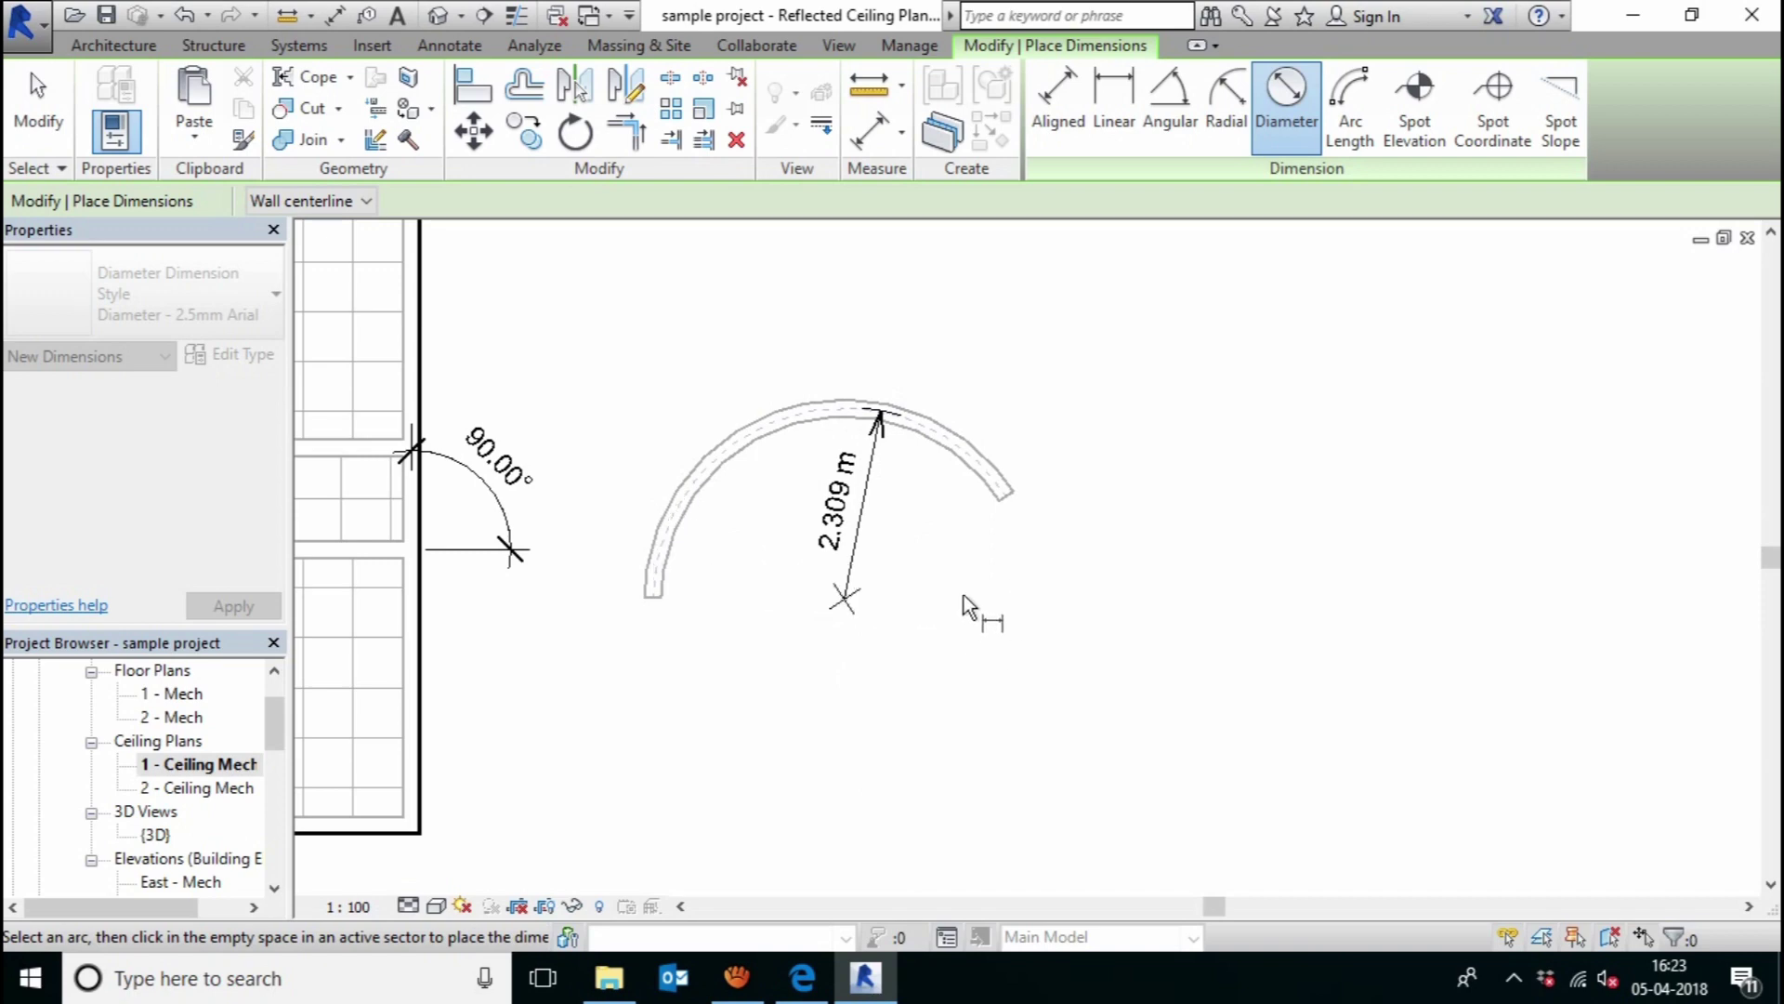
click(950, 496)
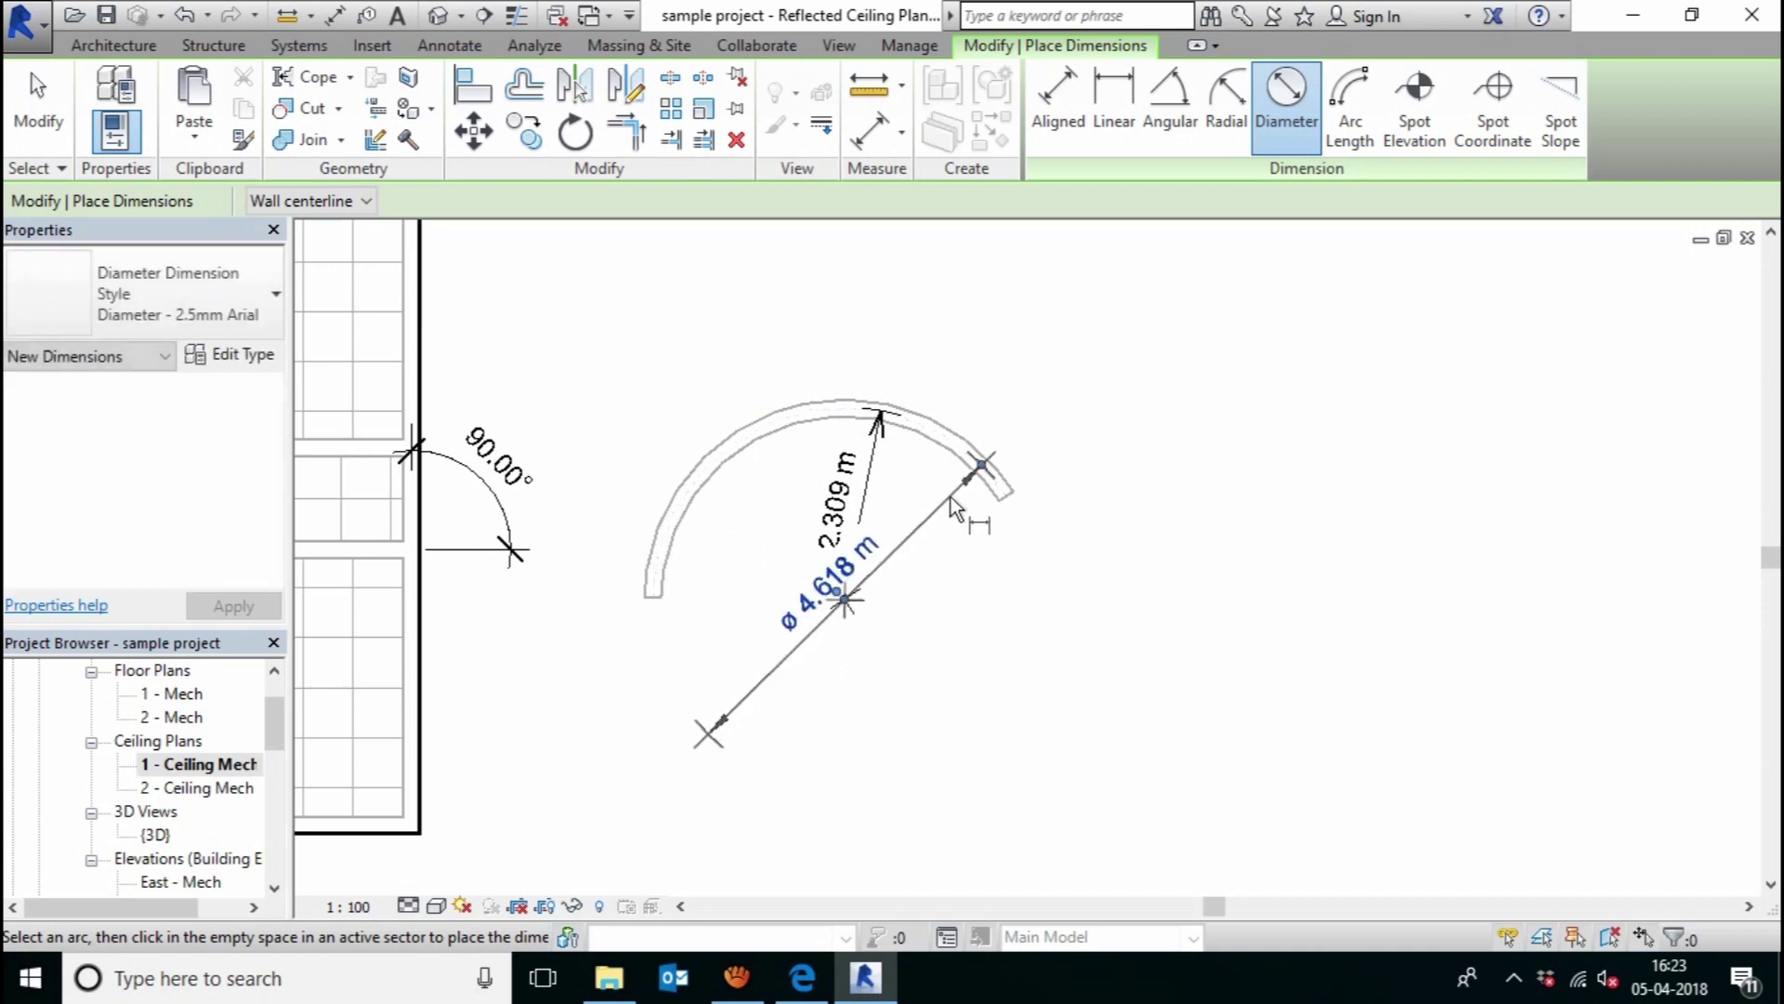
scroll(962, 627, down, 2)
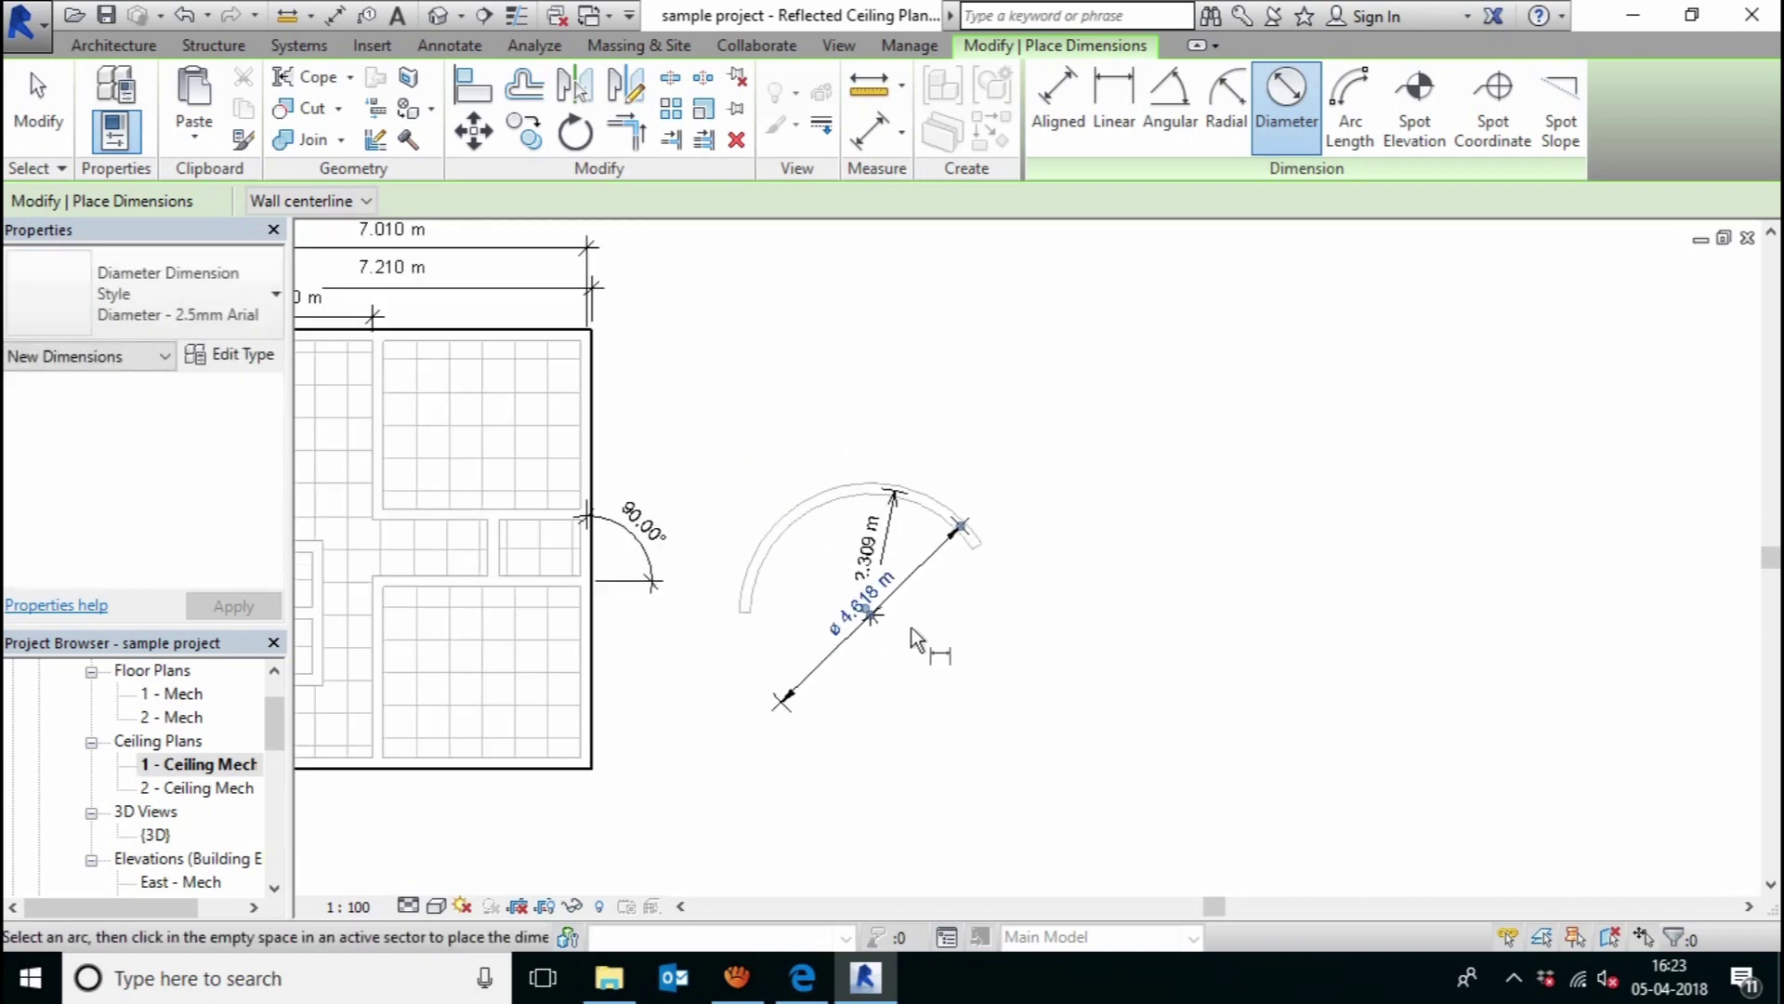
- Add a 6.164 m arc-length dimension outside the curved wall and end dimensioning
click(1350, 109)
click(753, 605)
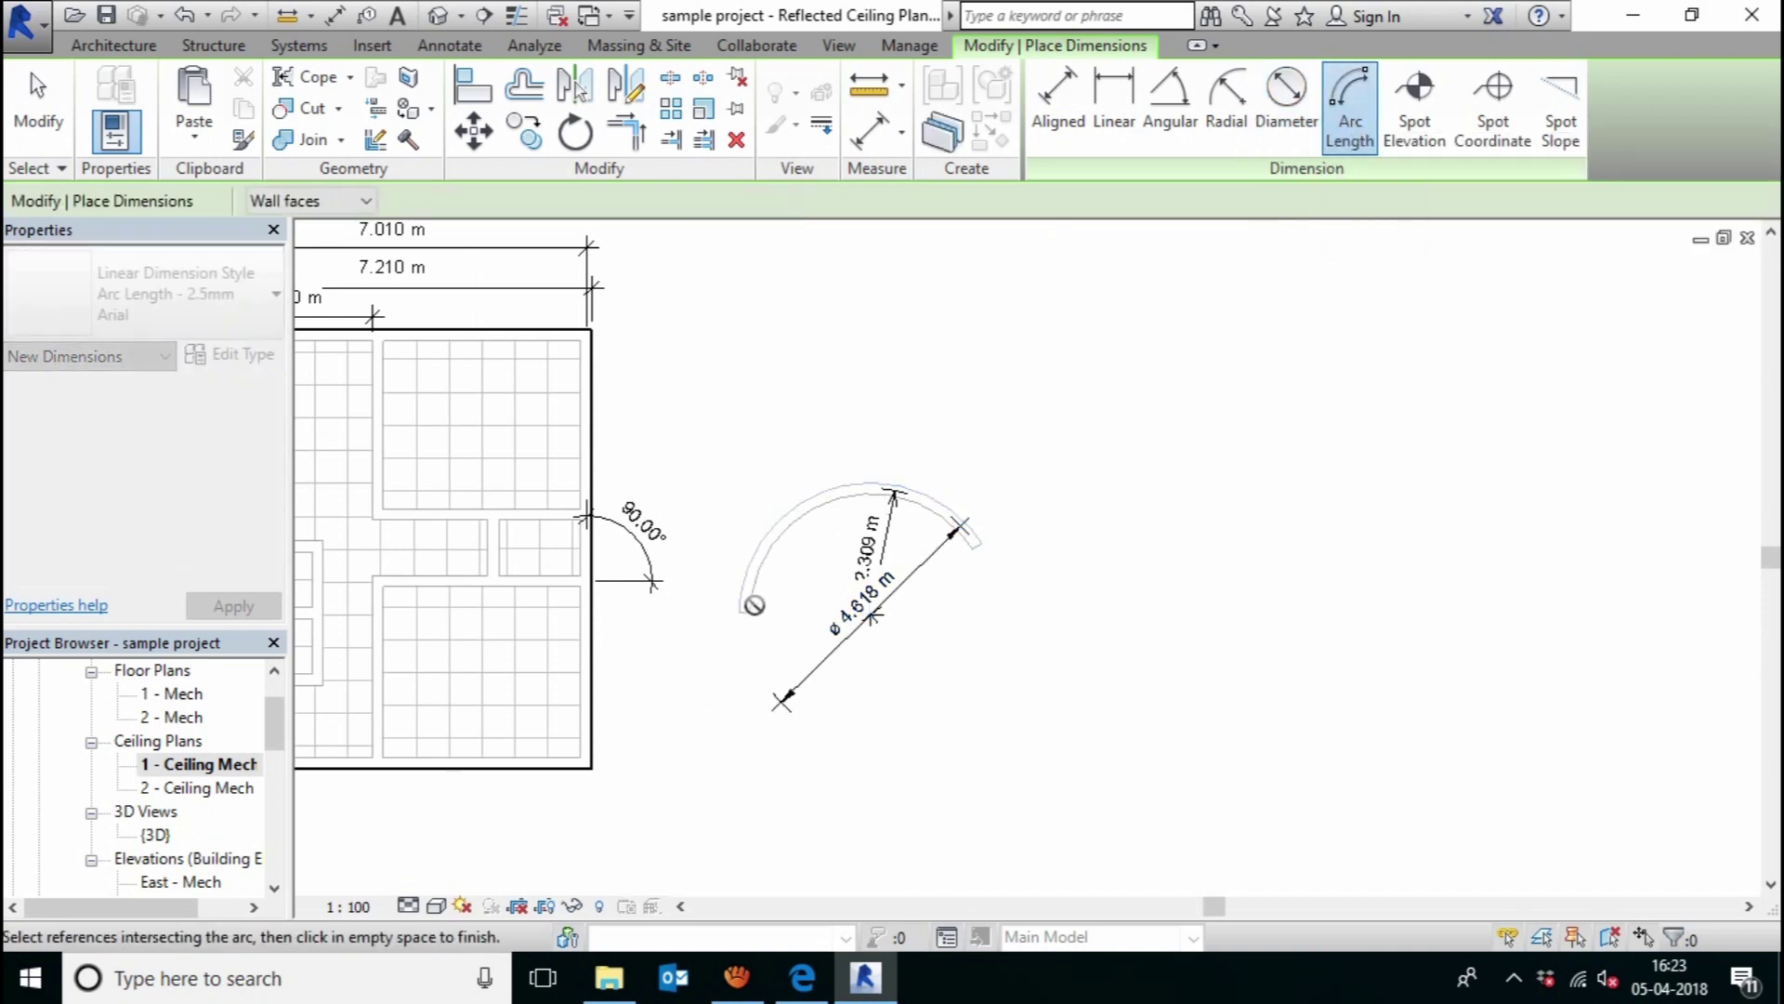
click(983, 556)
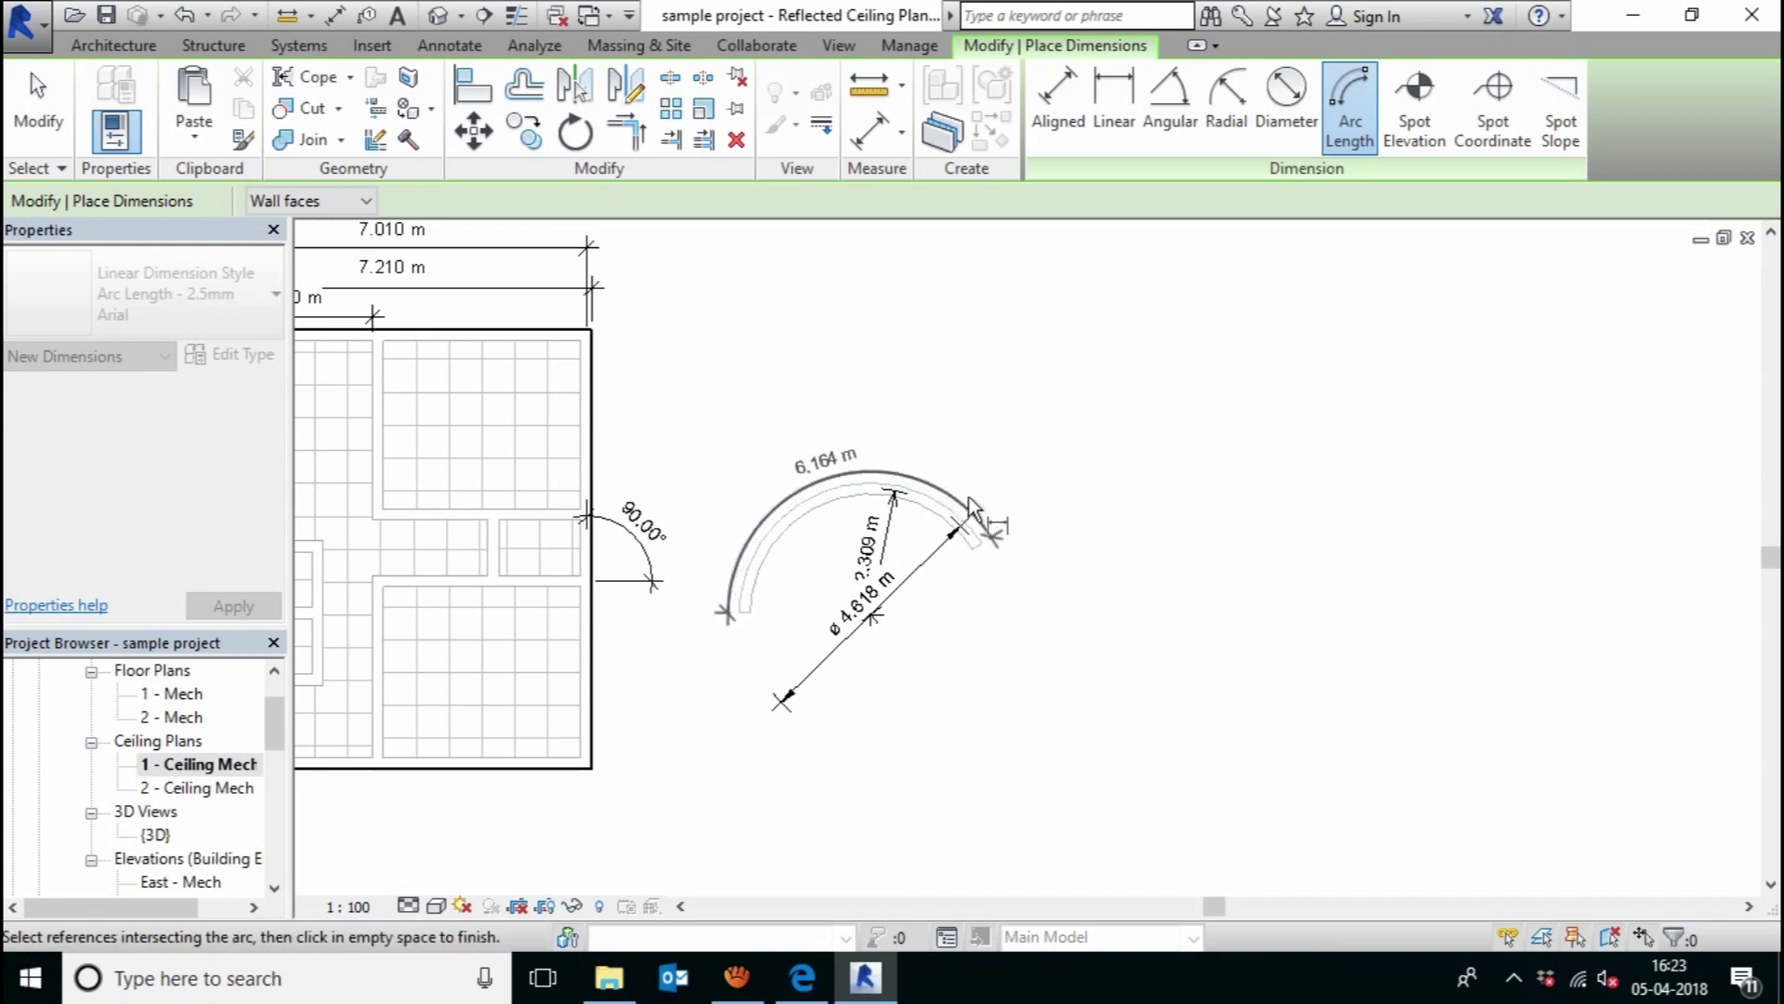
click(1039, 537)
middle_drag(1041, 537, 1103, 538)
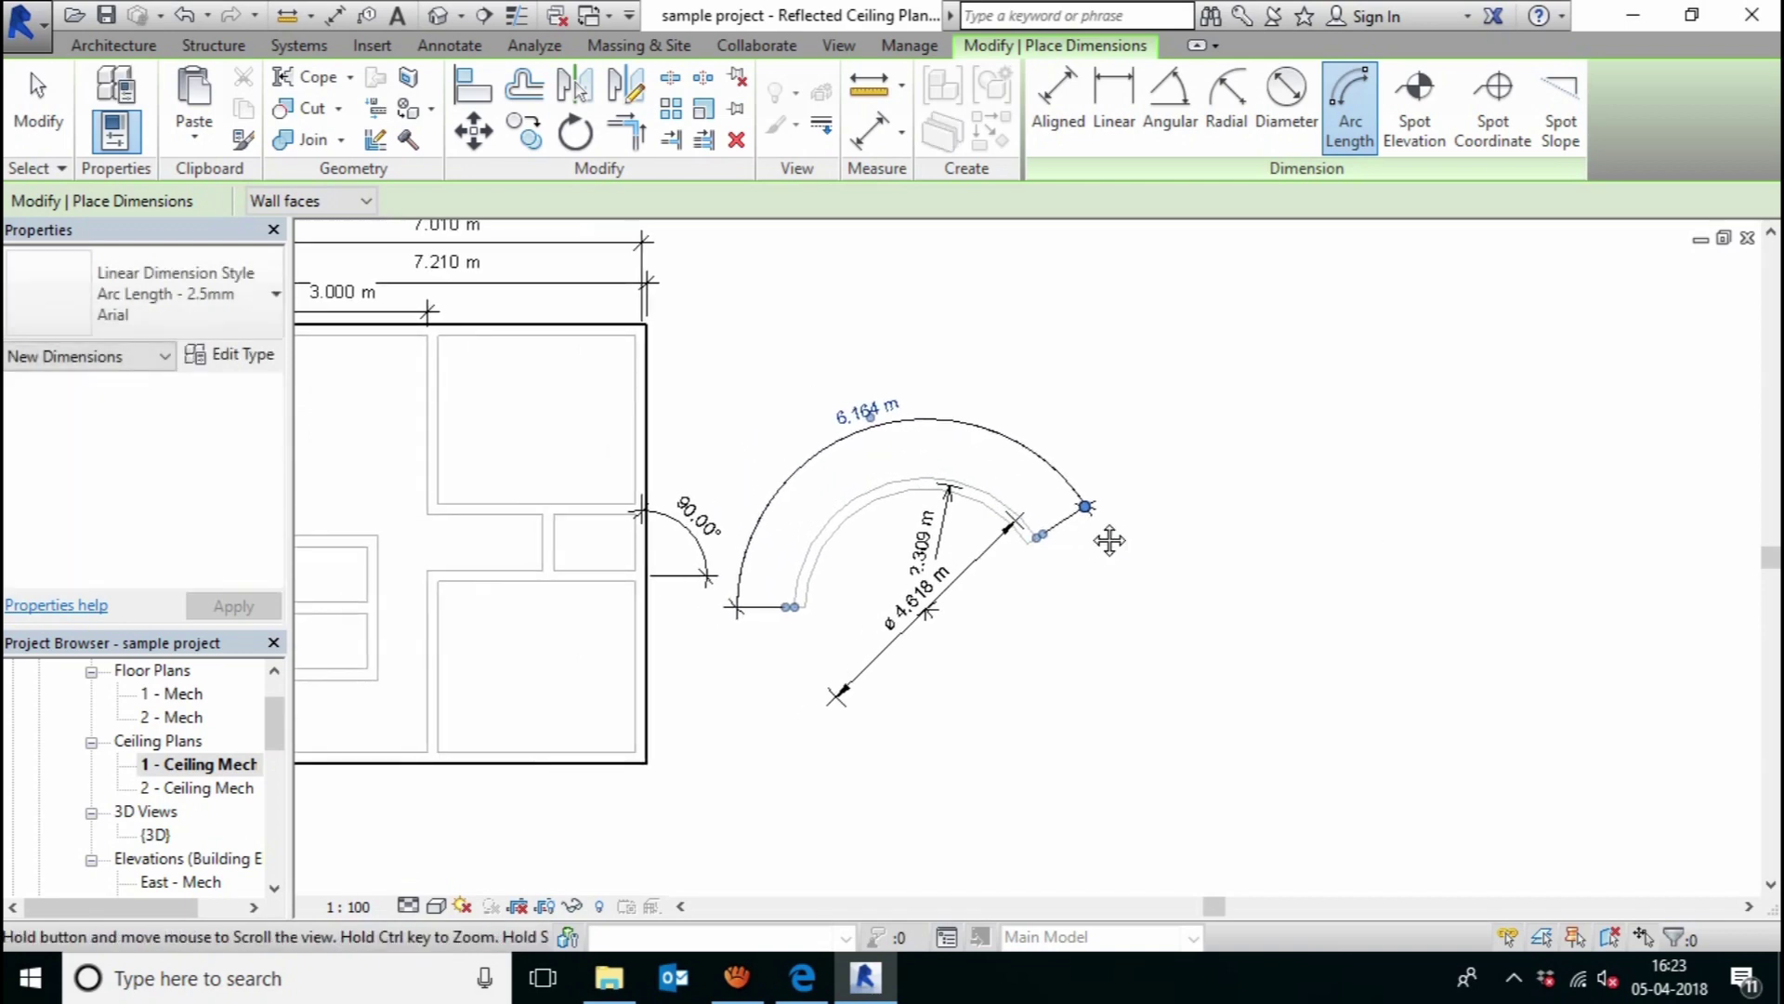
scroll(1089, 515, down, 2)
right_click(1100, 388)
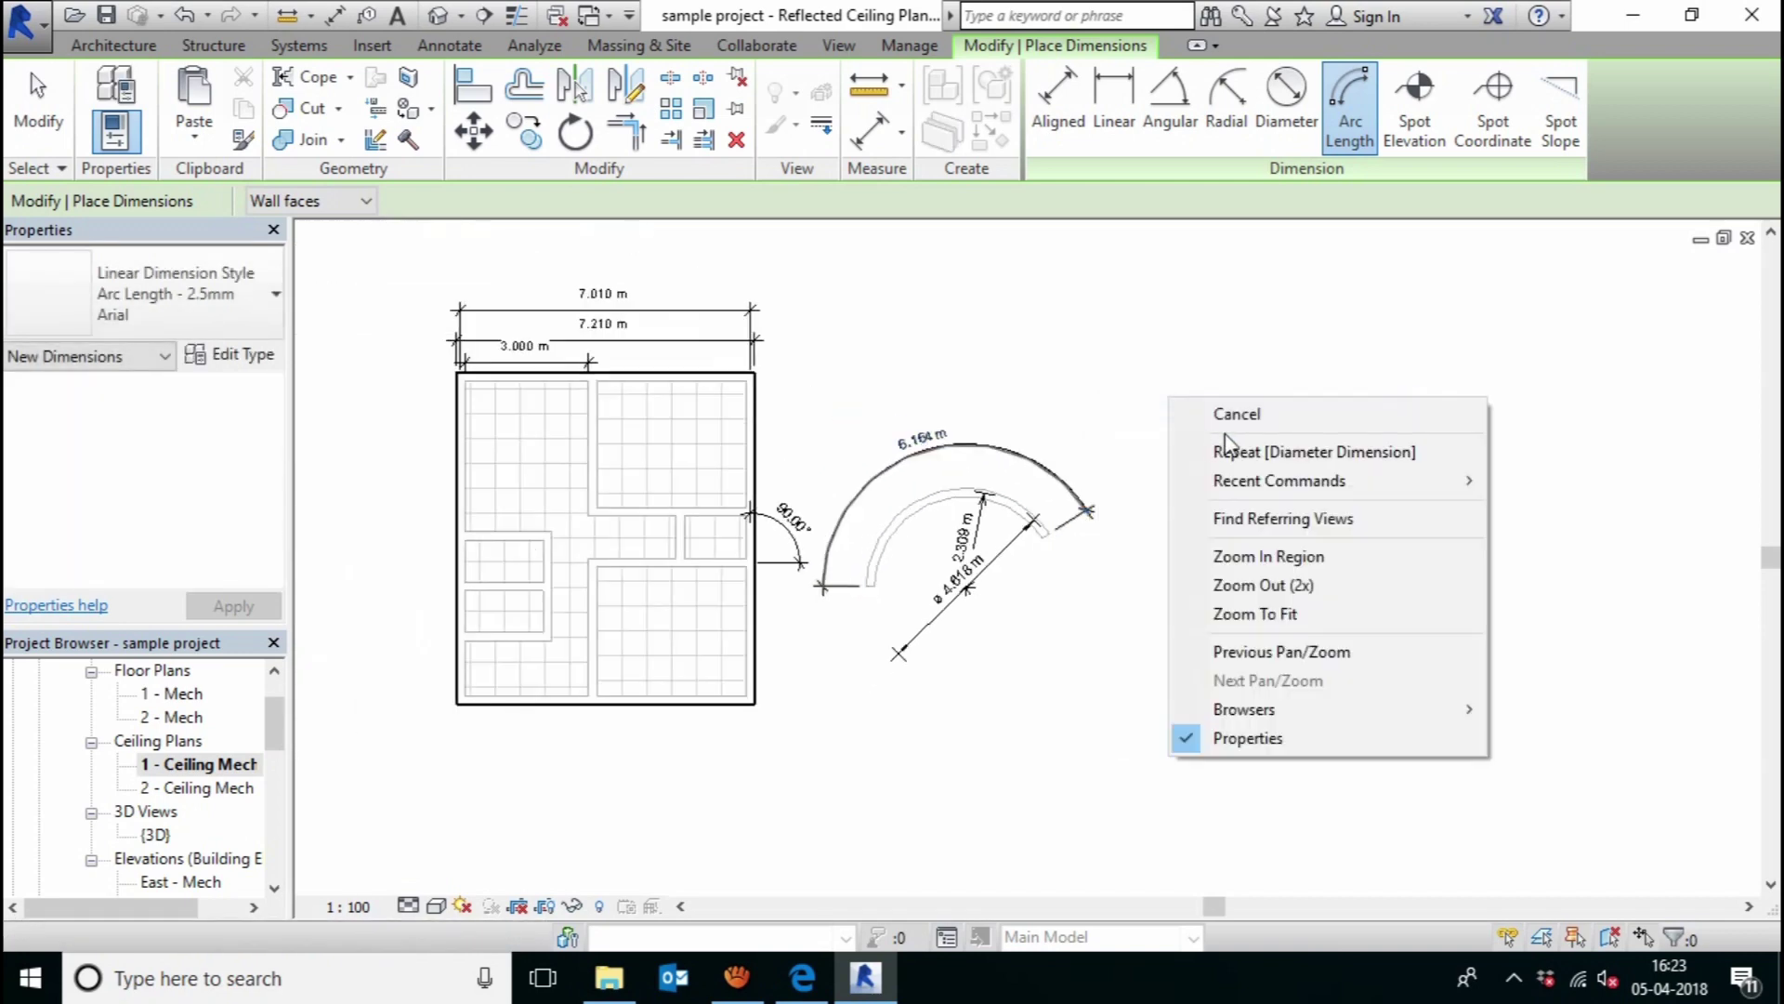
click(1180, 407)
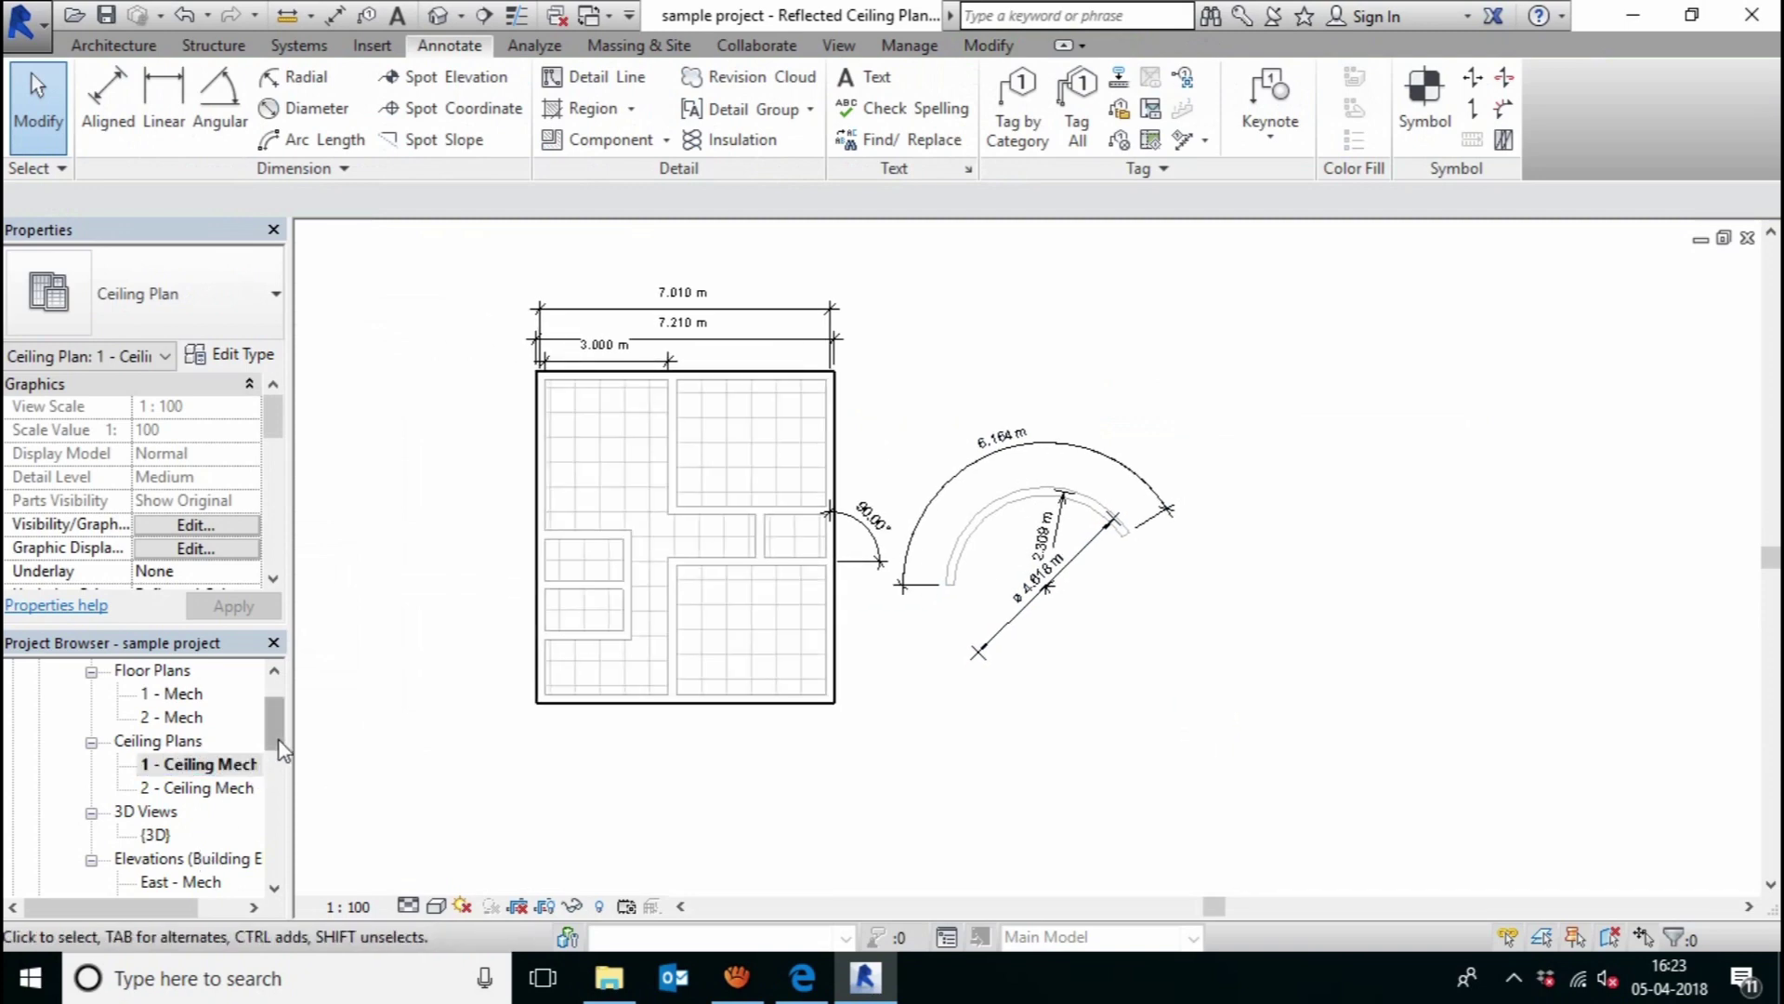
- Open North - Plumbing from the Project Browser's Elevations and pan it into position
drag(275, 734, 291, 841)
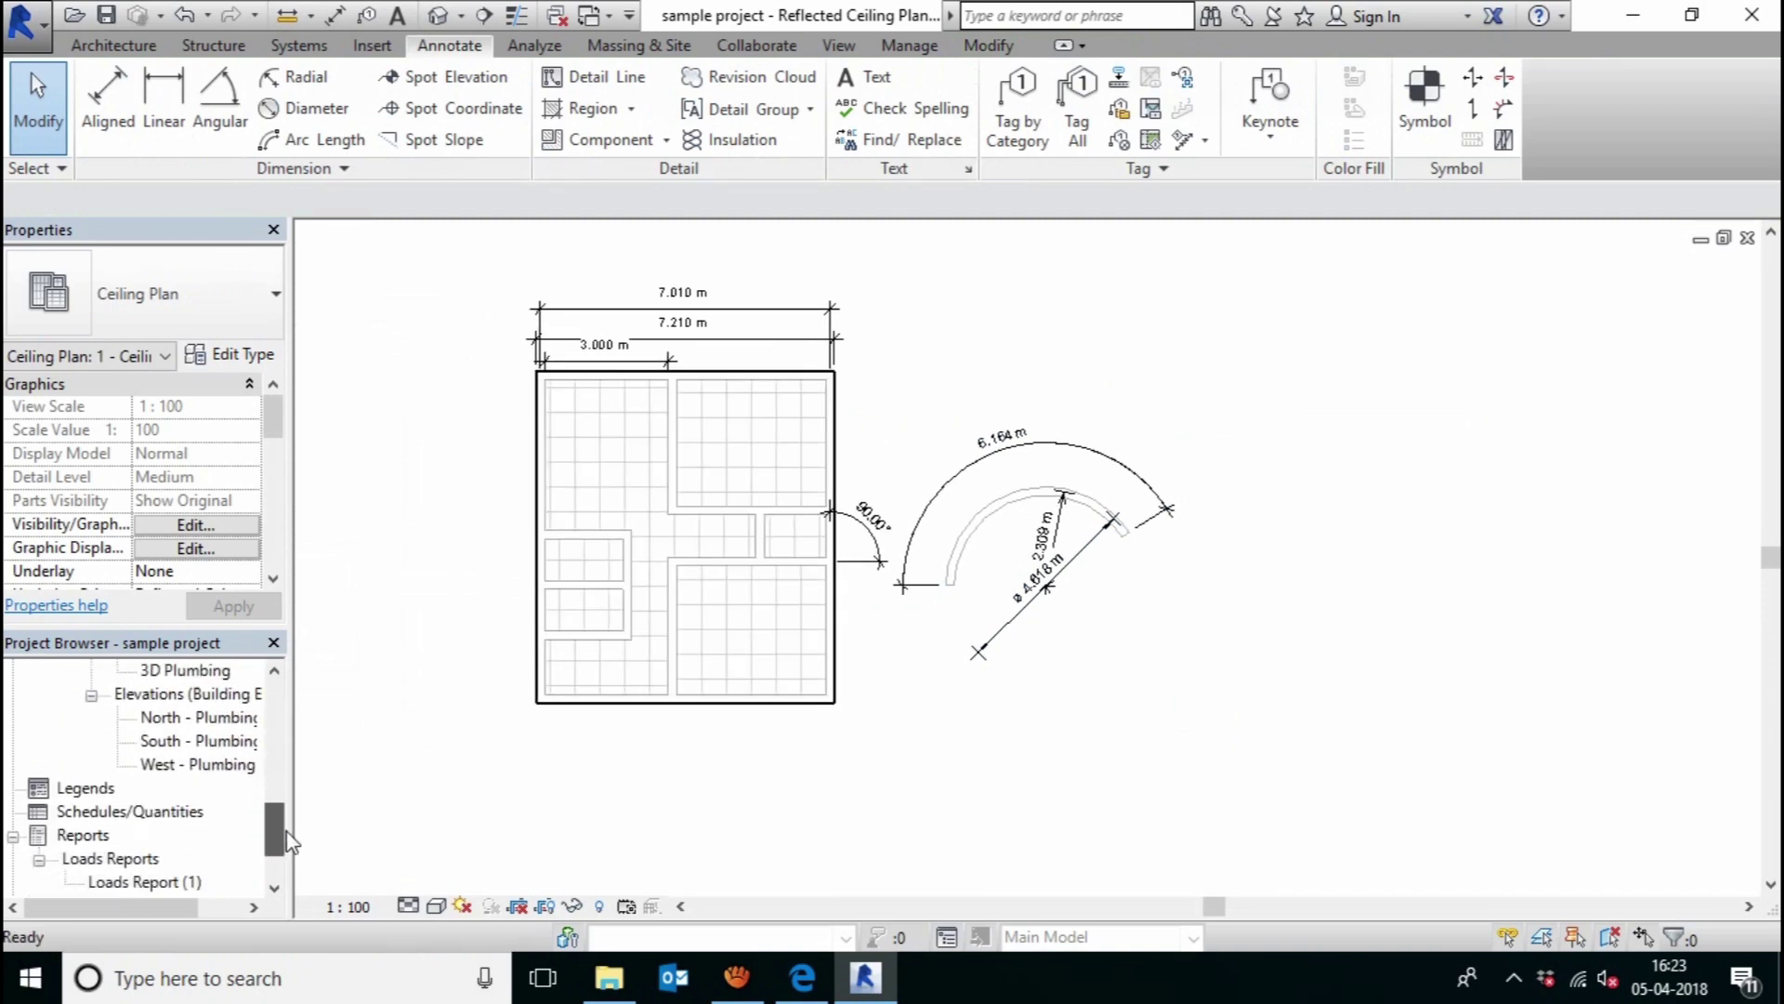
double_click(184, 719)
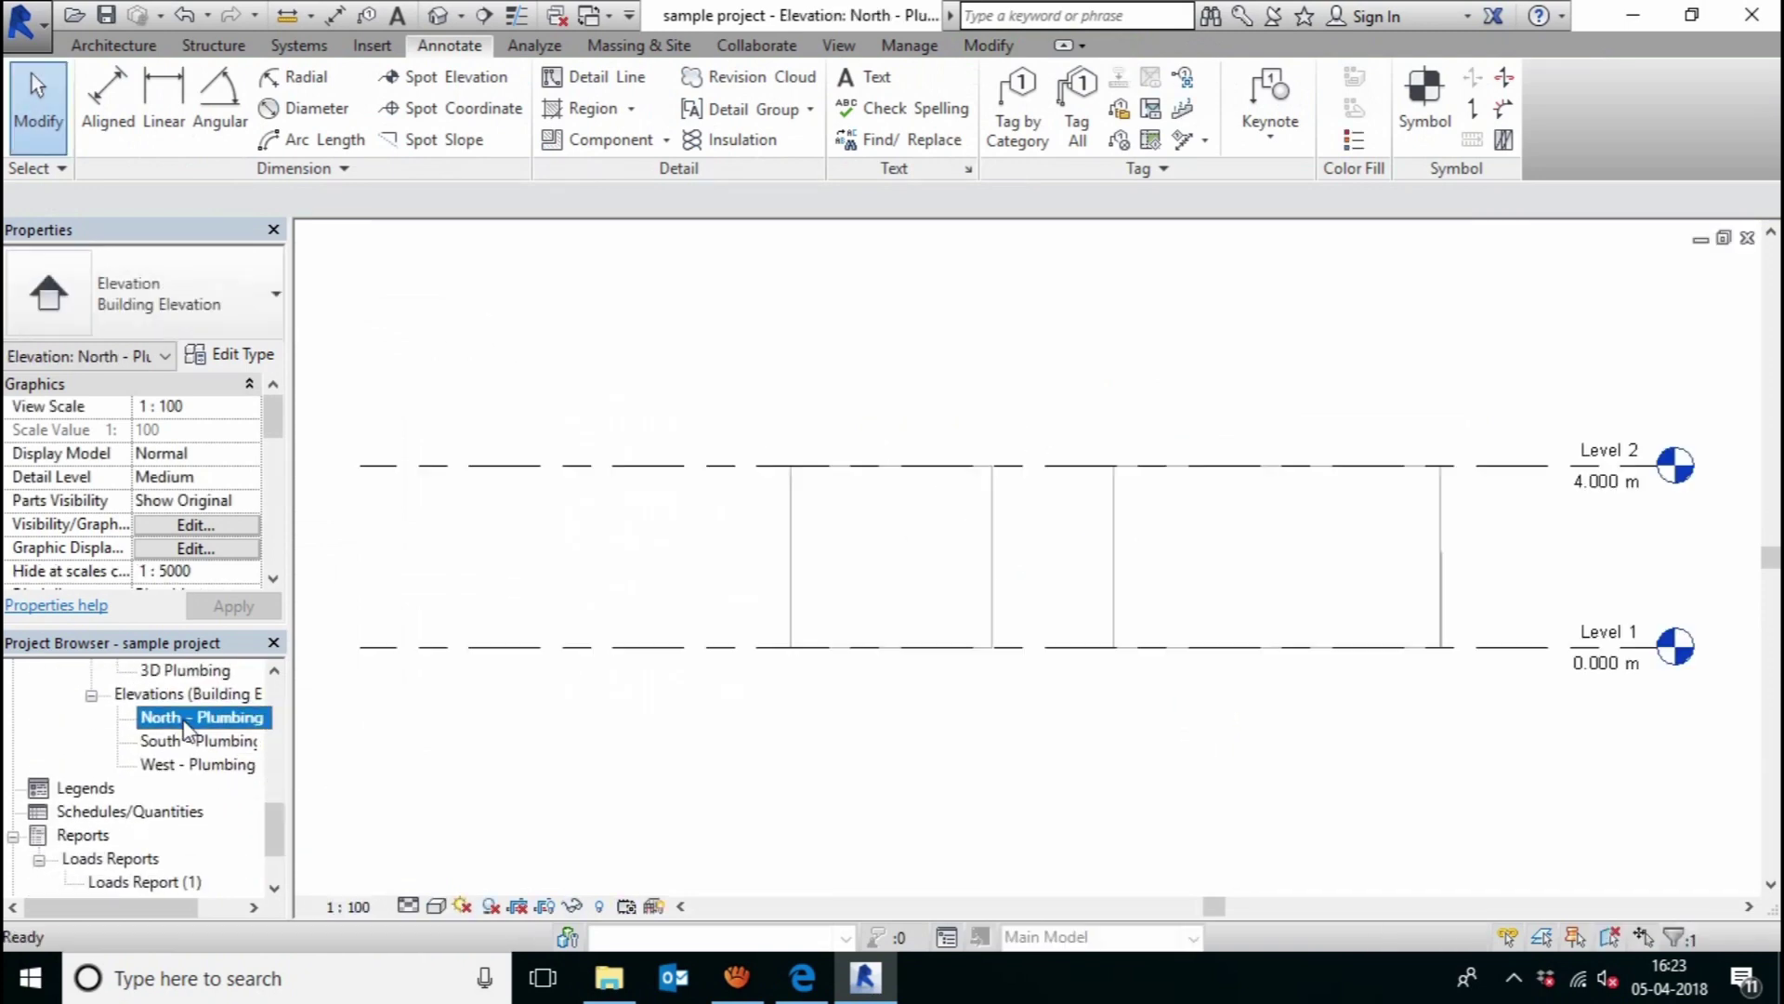
drag(288, 836, 283, 818)
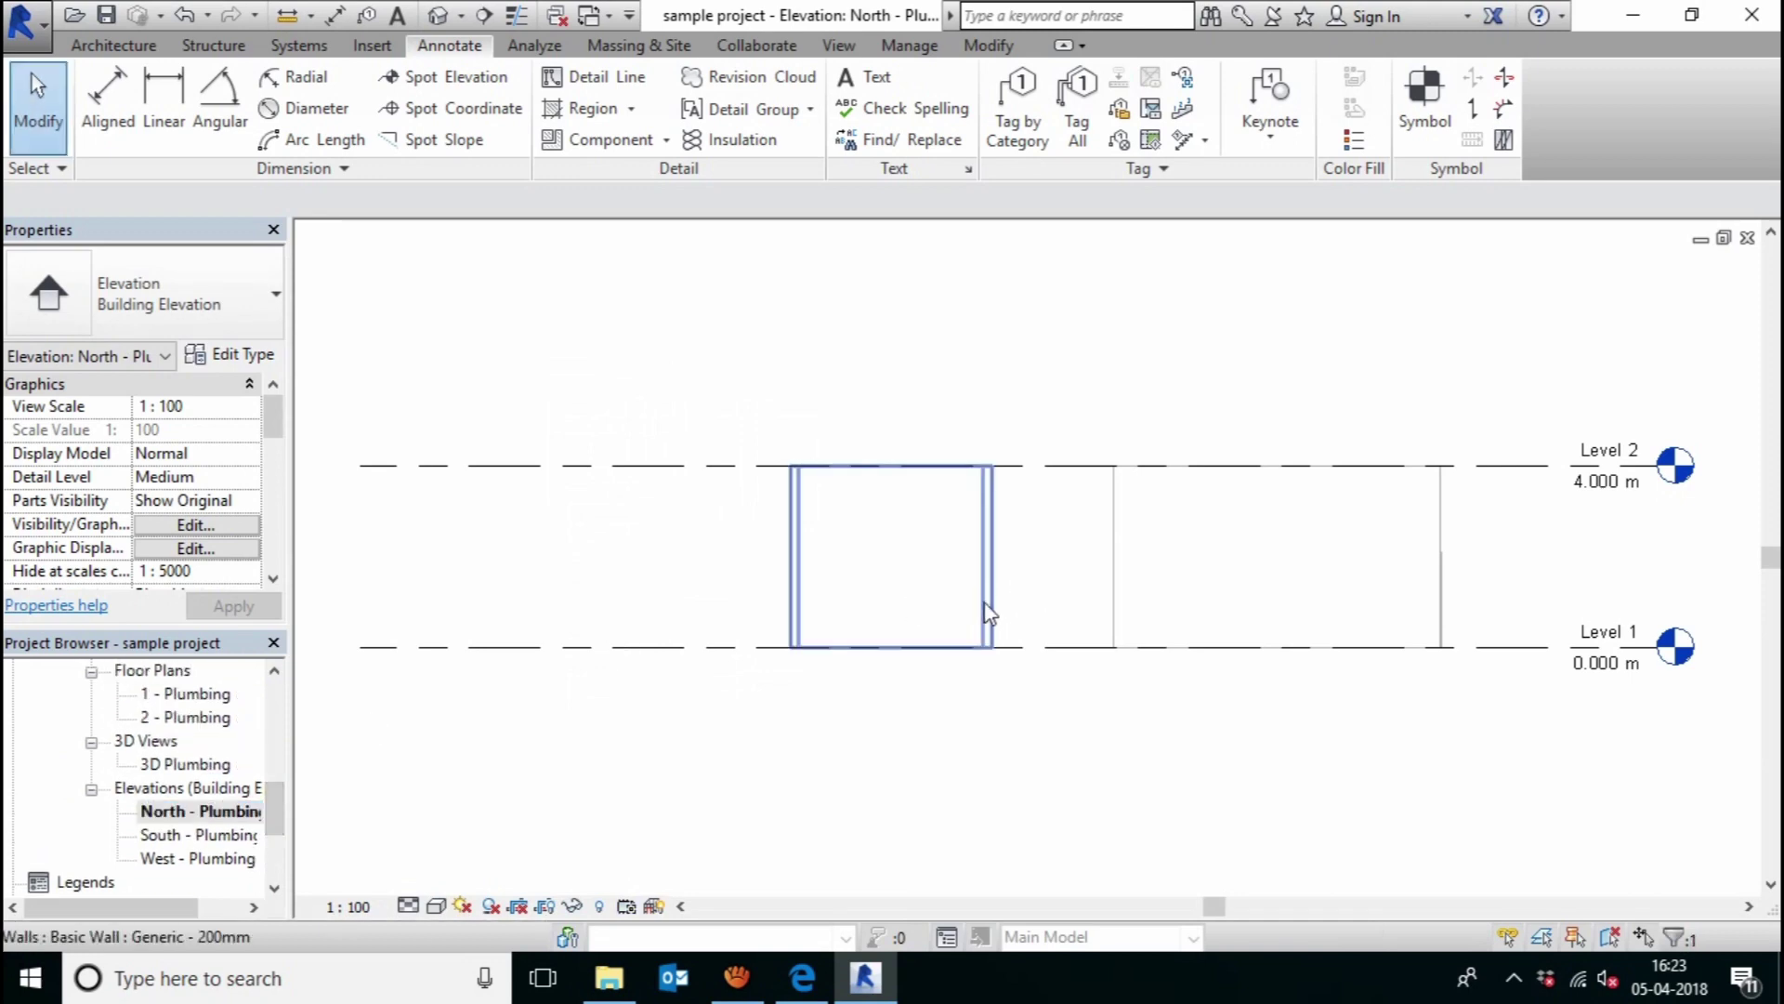
scroll(973, 618, down, 2)
middle_drag(960, 626, 898, 669)
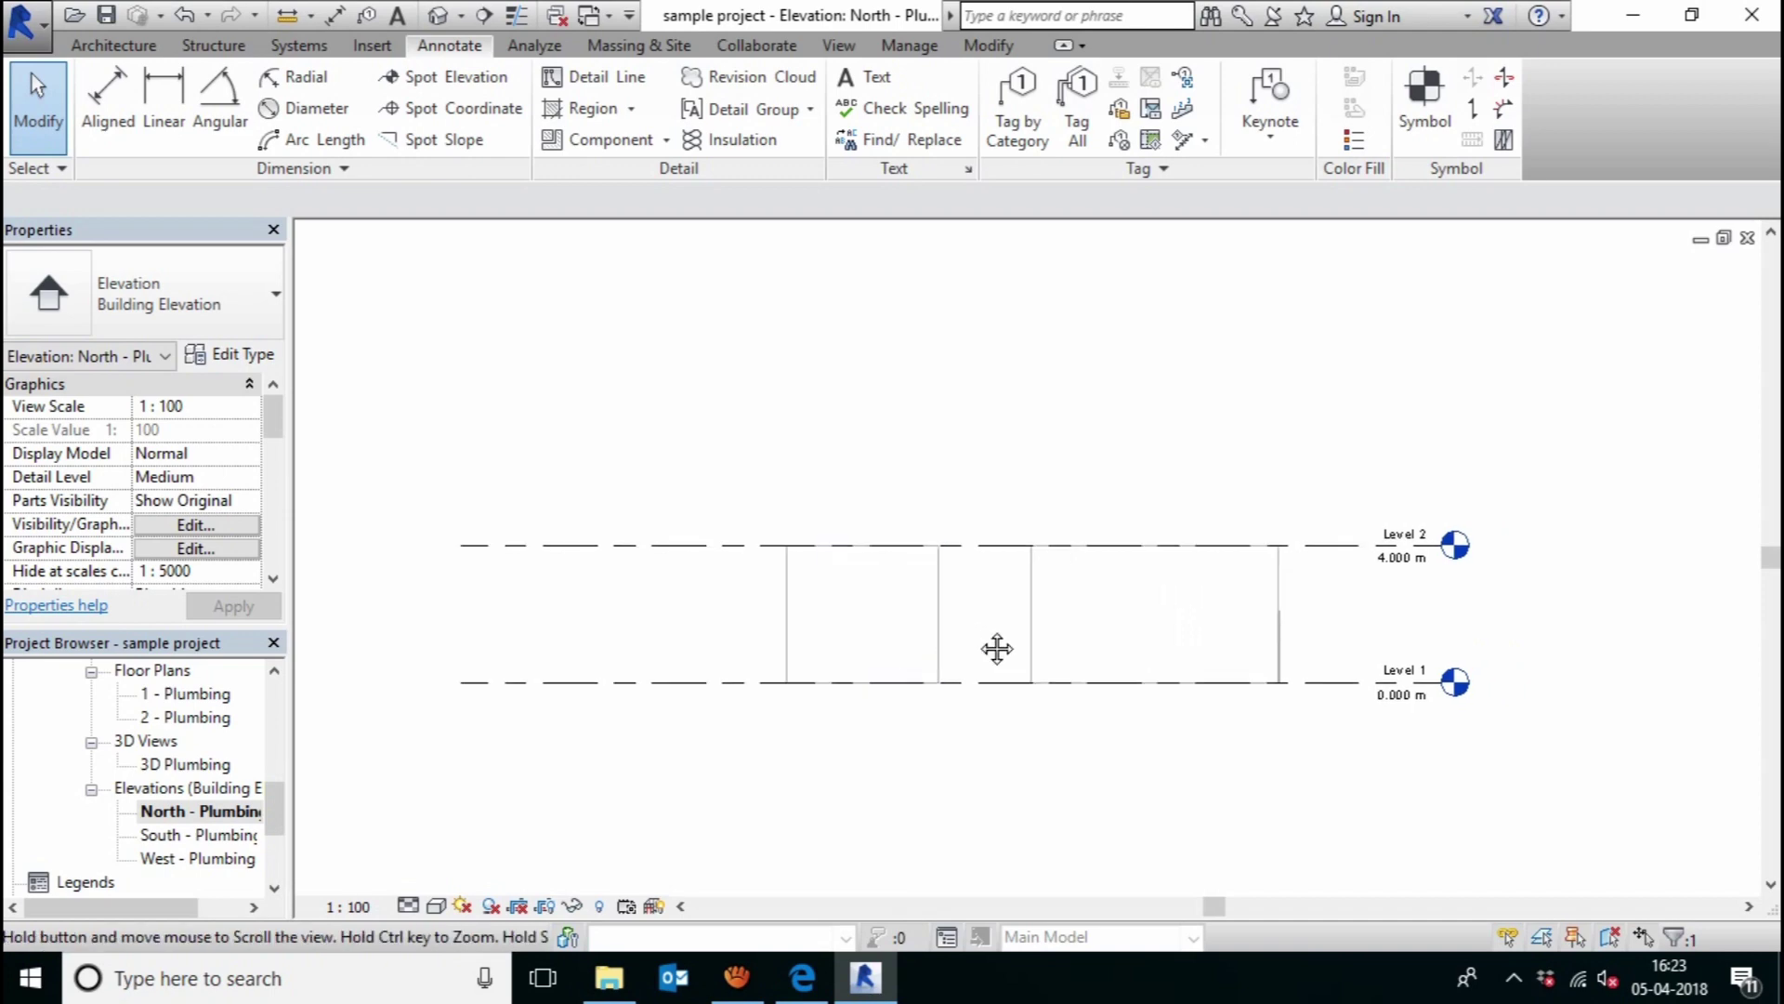
- Place a 4.000 m spot elevation on Level 2 and a 2.108 m one at the door edge
click(448, 74)
scroll(1124, 628, up, 1)
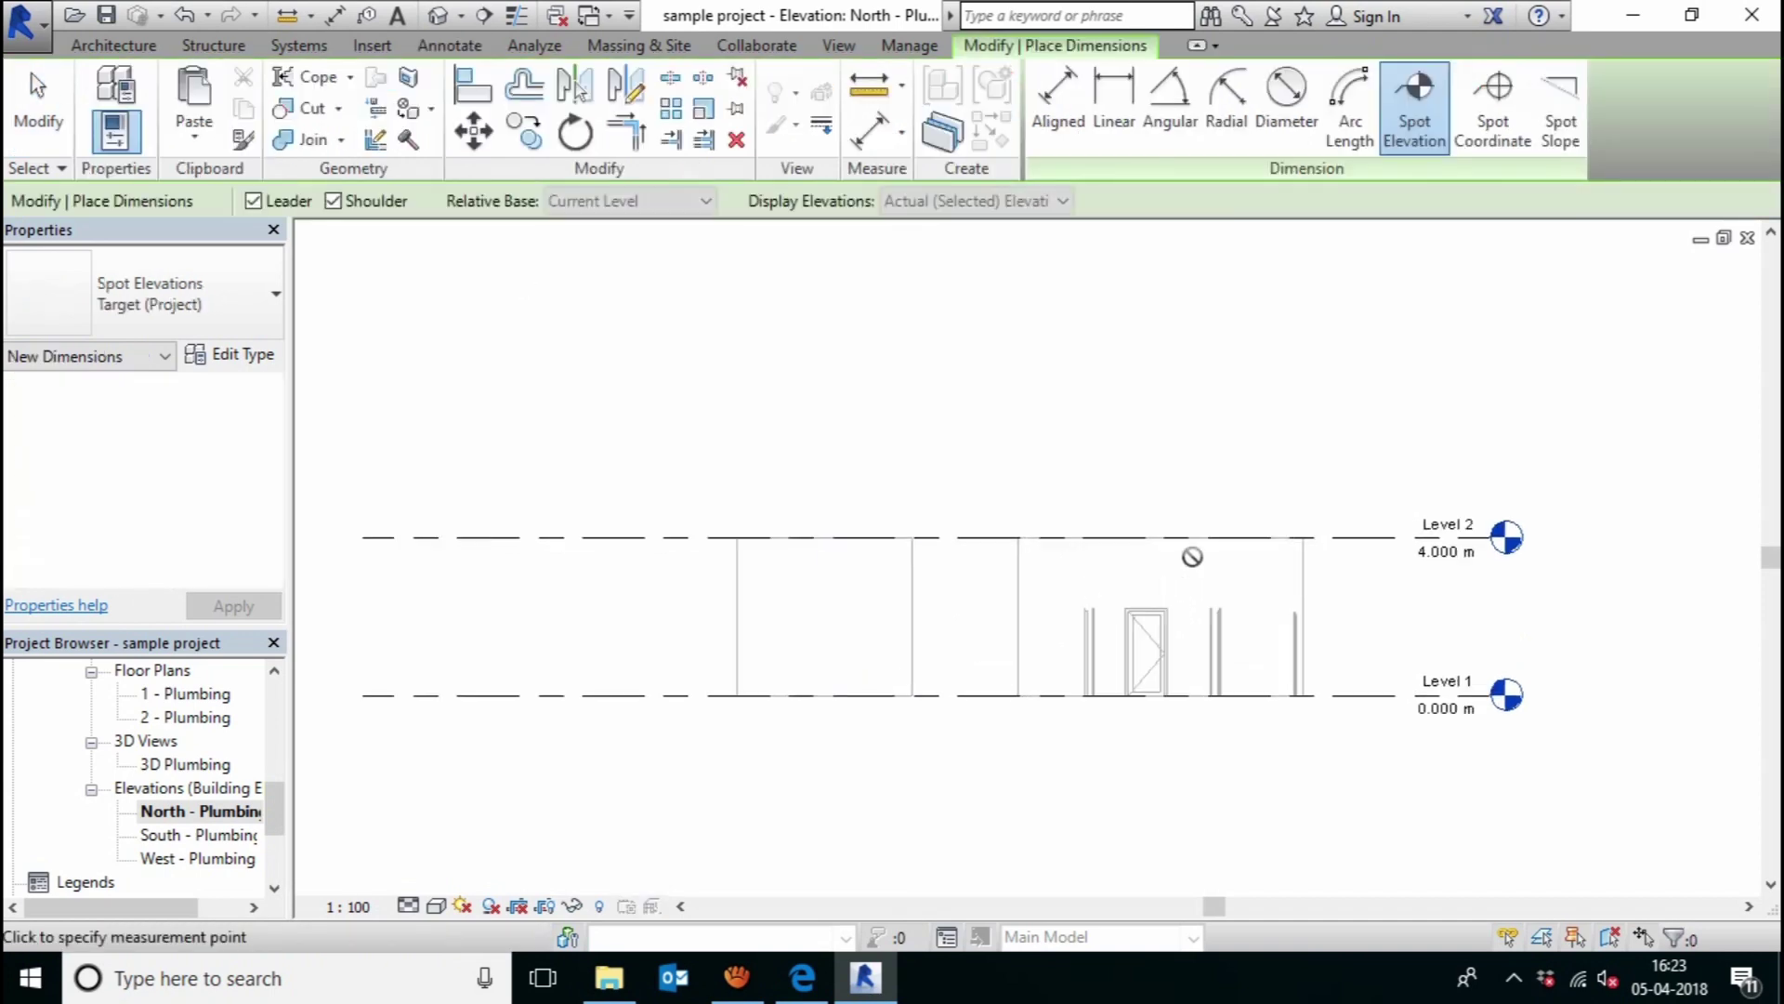
click(1305, 537)
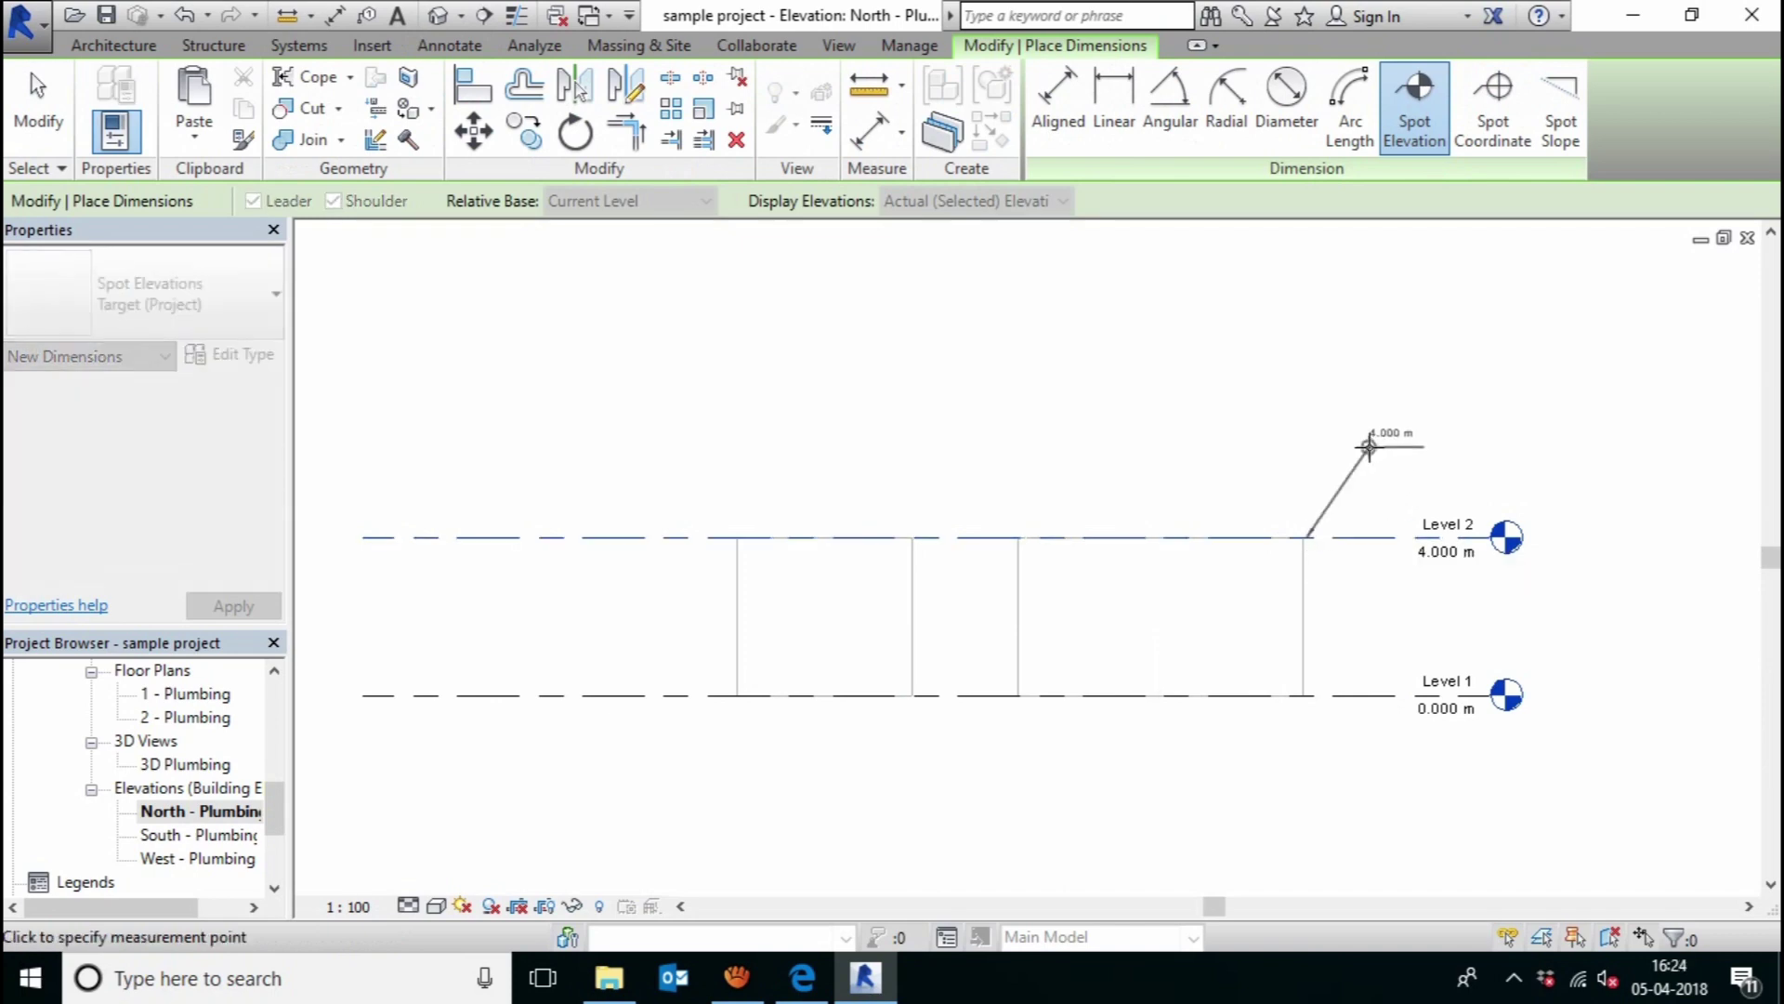
click(1499, 447)
scroll(1415, 507, up, 1)
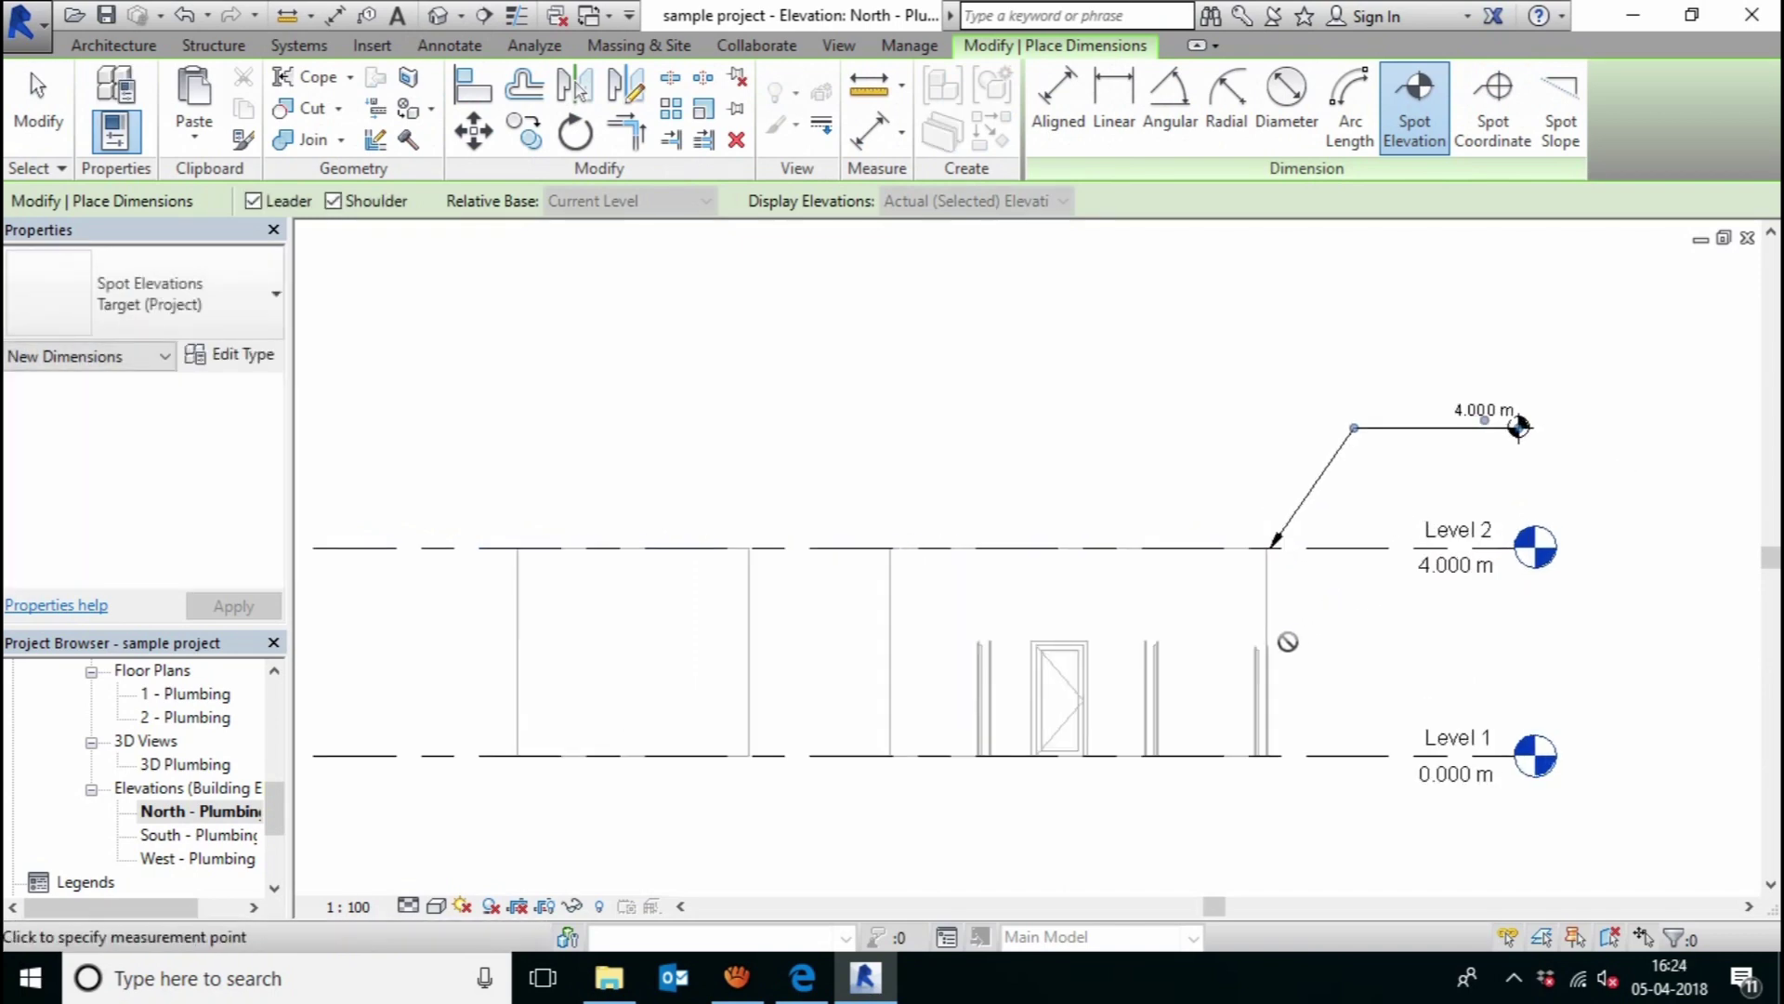
click(1266, 646)
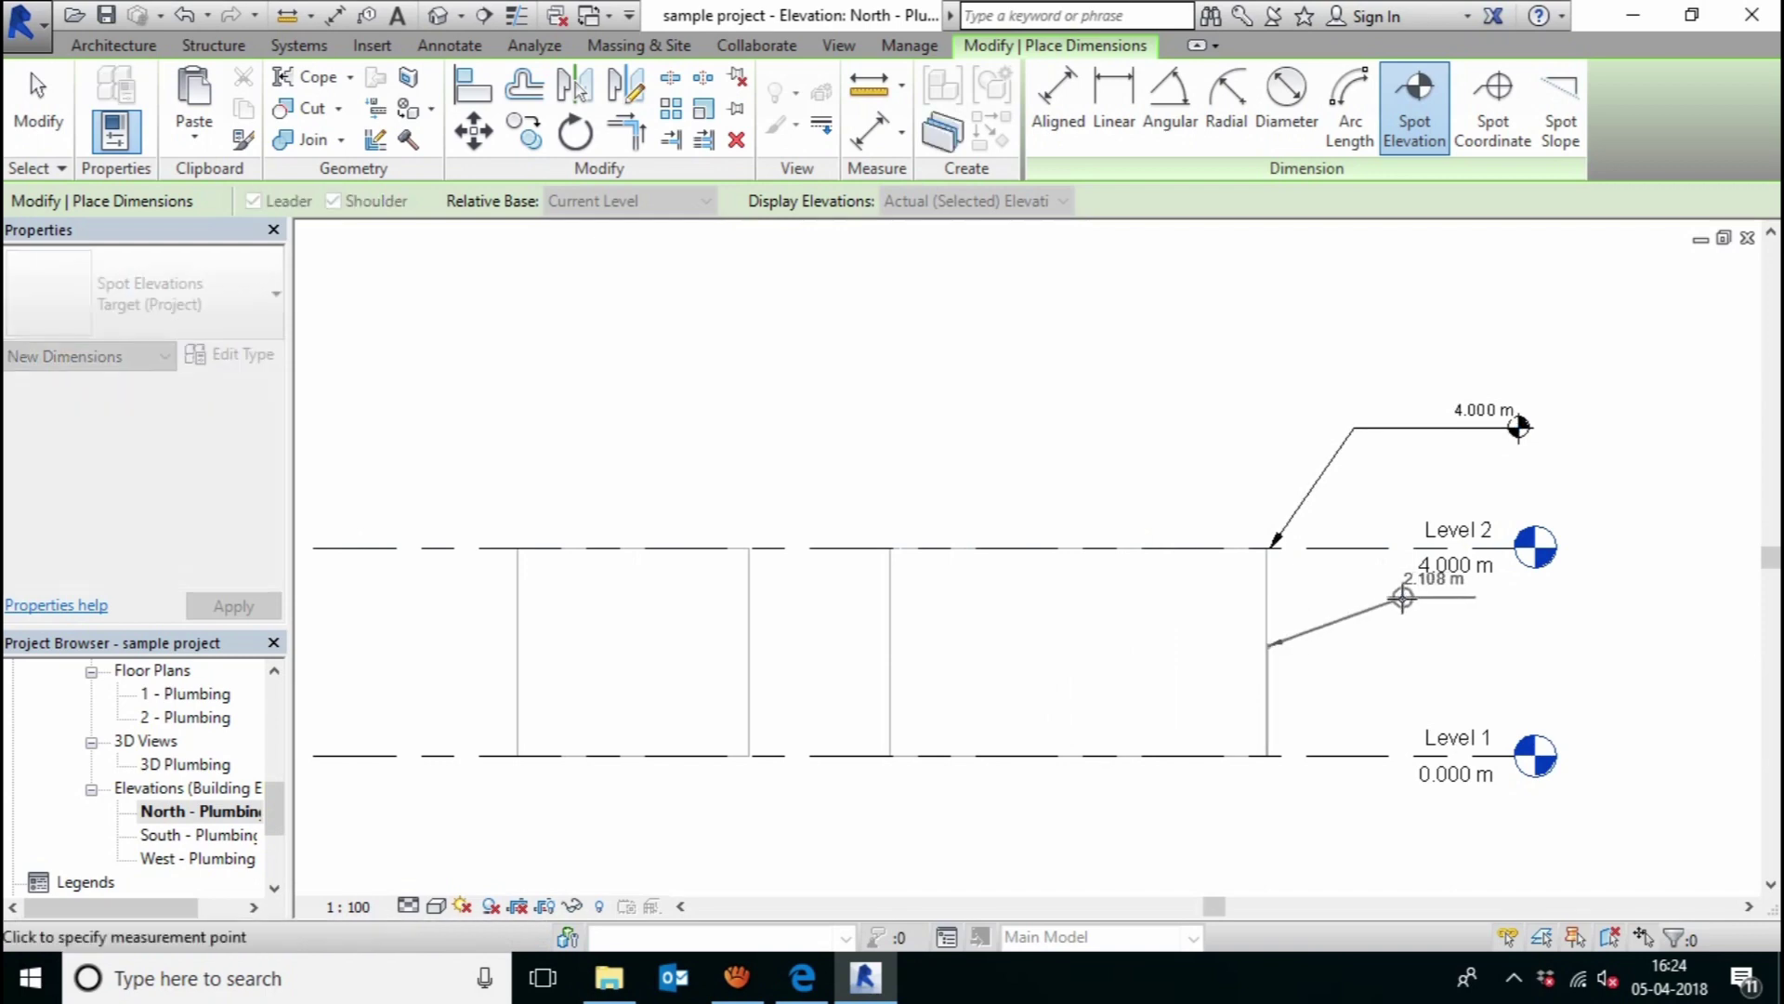
click(1547, 646)
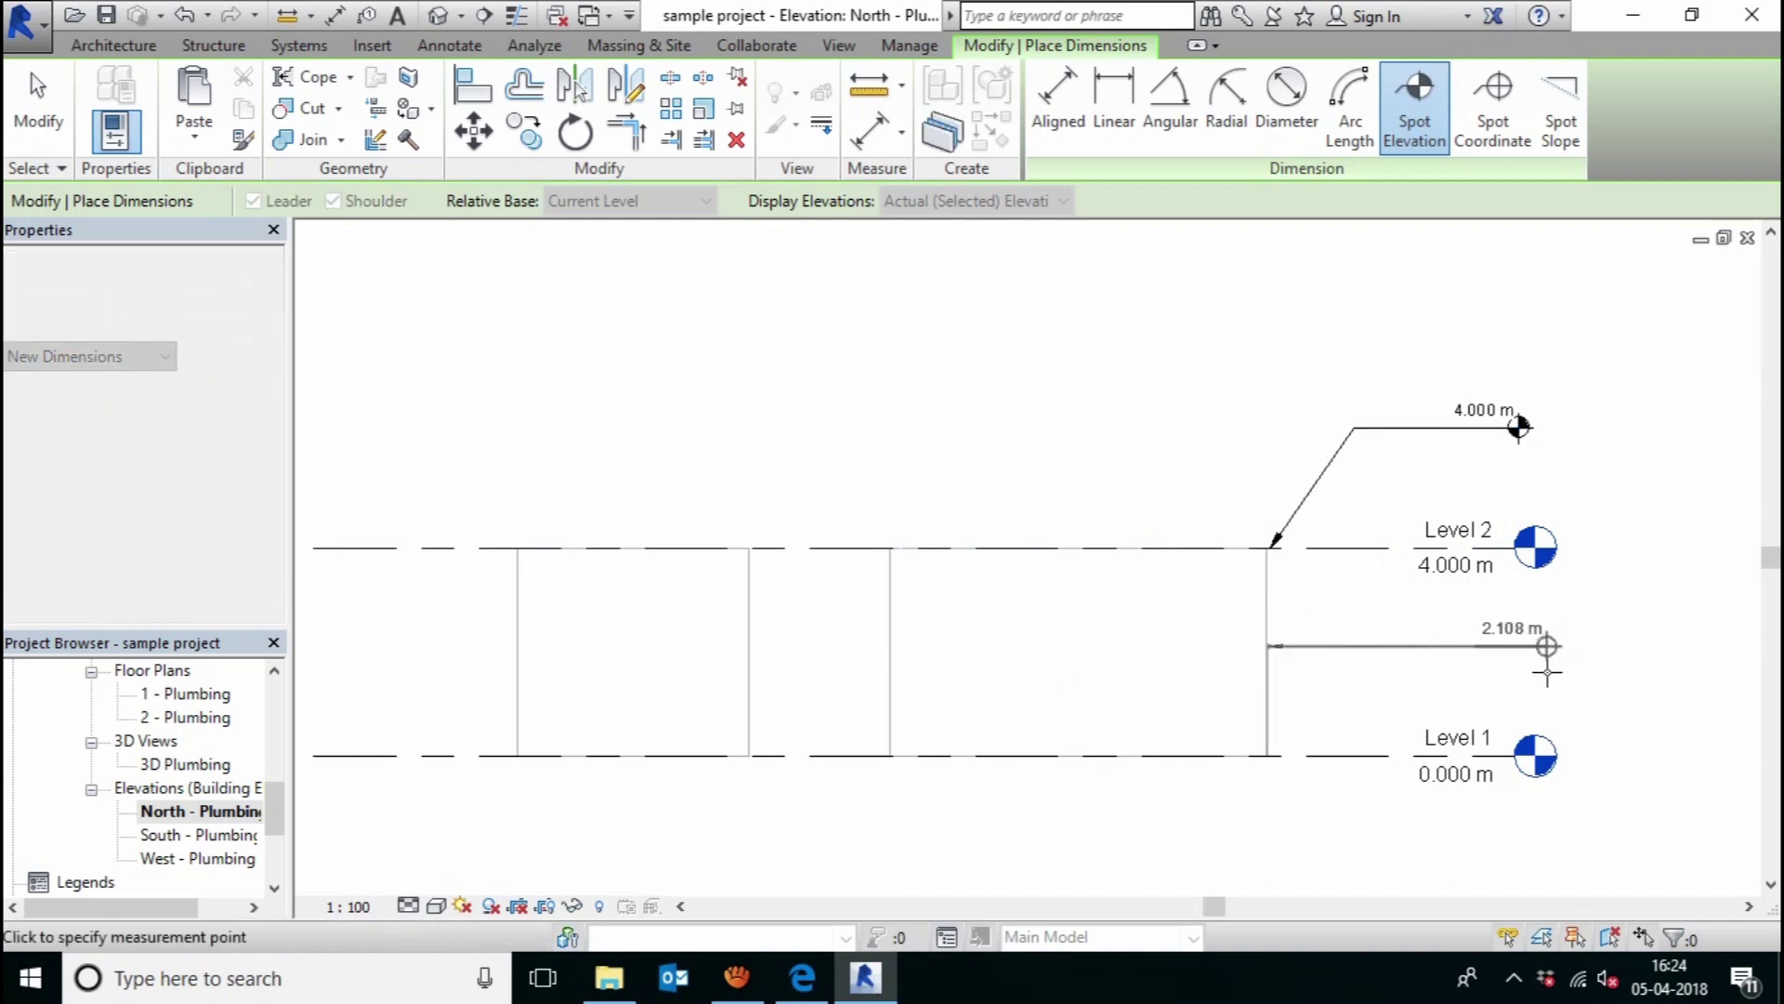
- Place a second 4.000 m spot elevation on Level 2 and end the tool
click(890, 548)
click(588, 468)
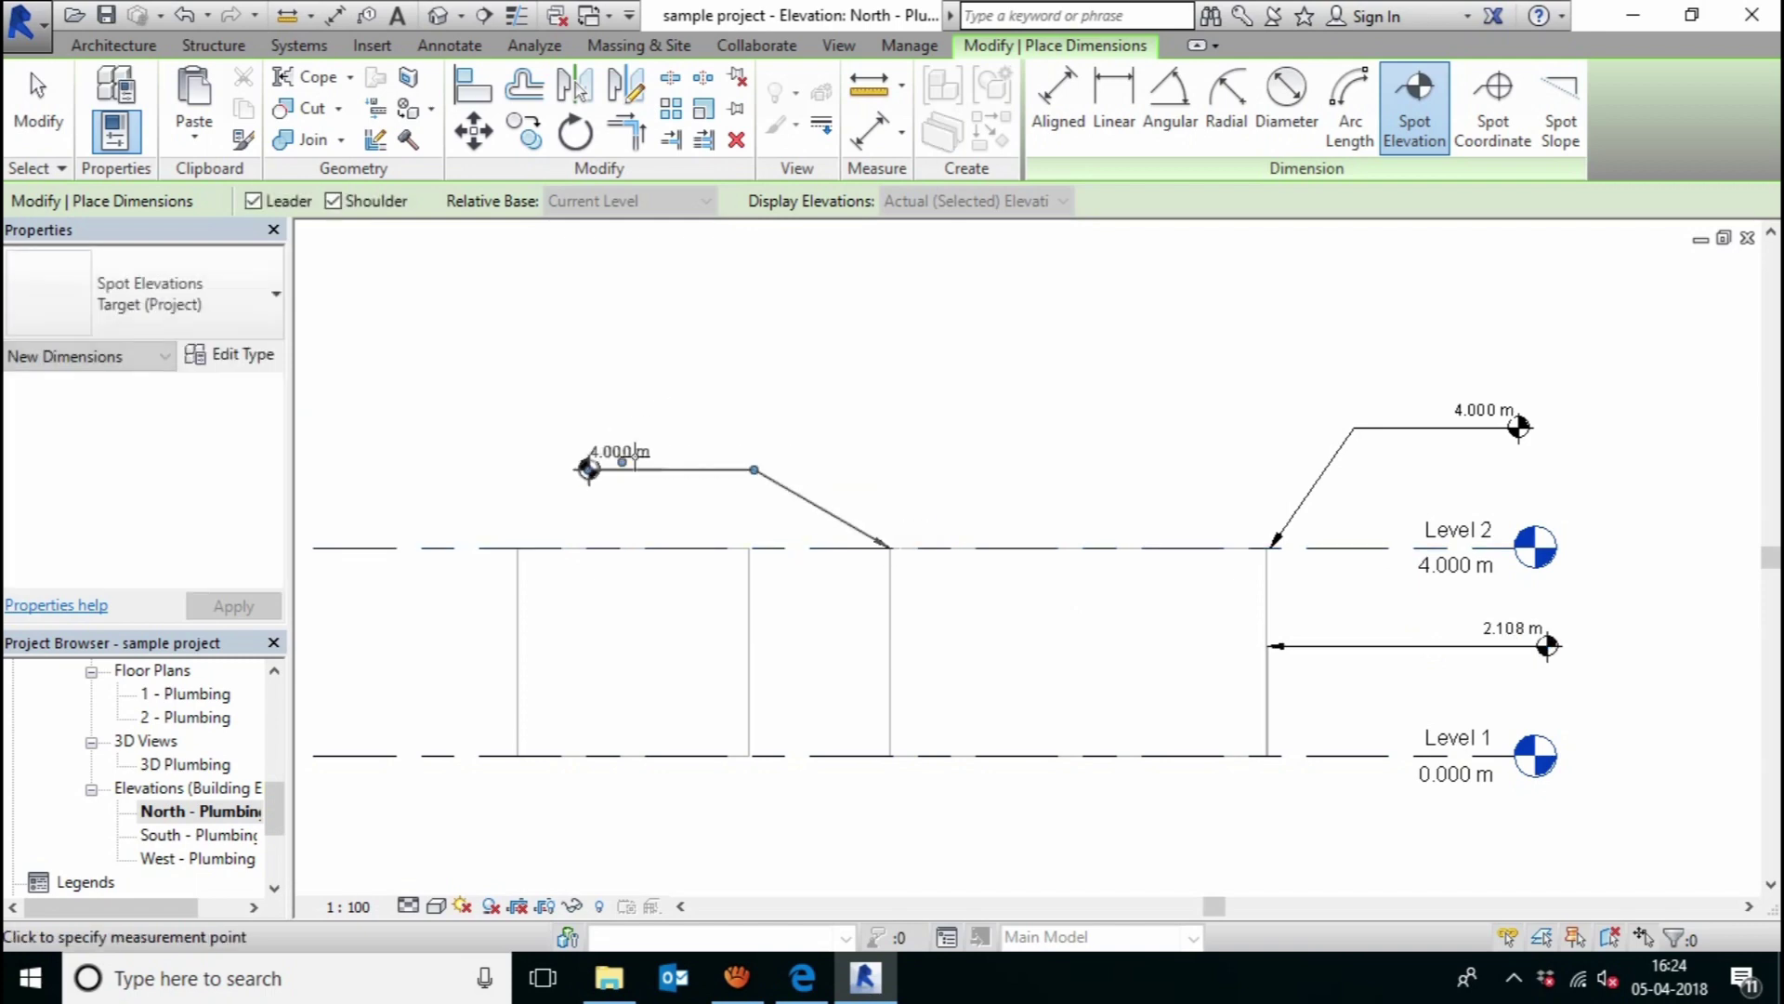
right_click(724, 371)
click(786, 386)
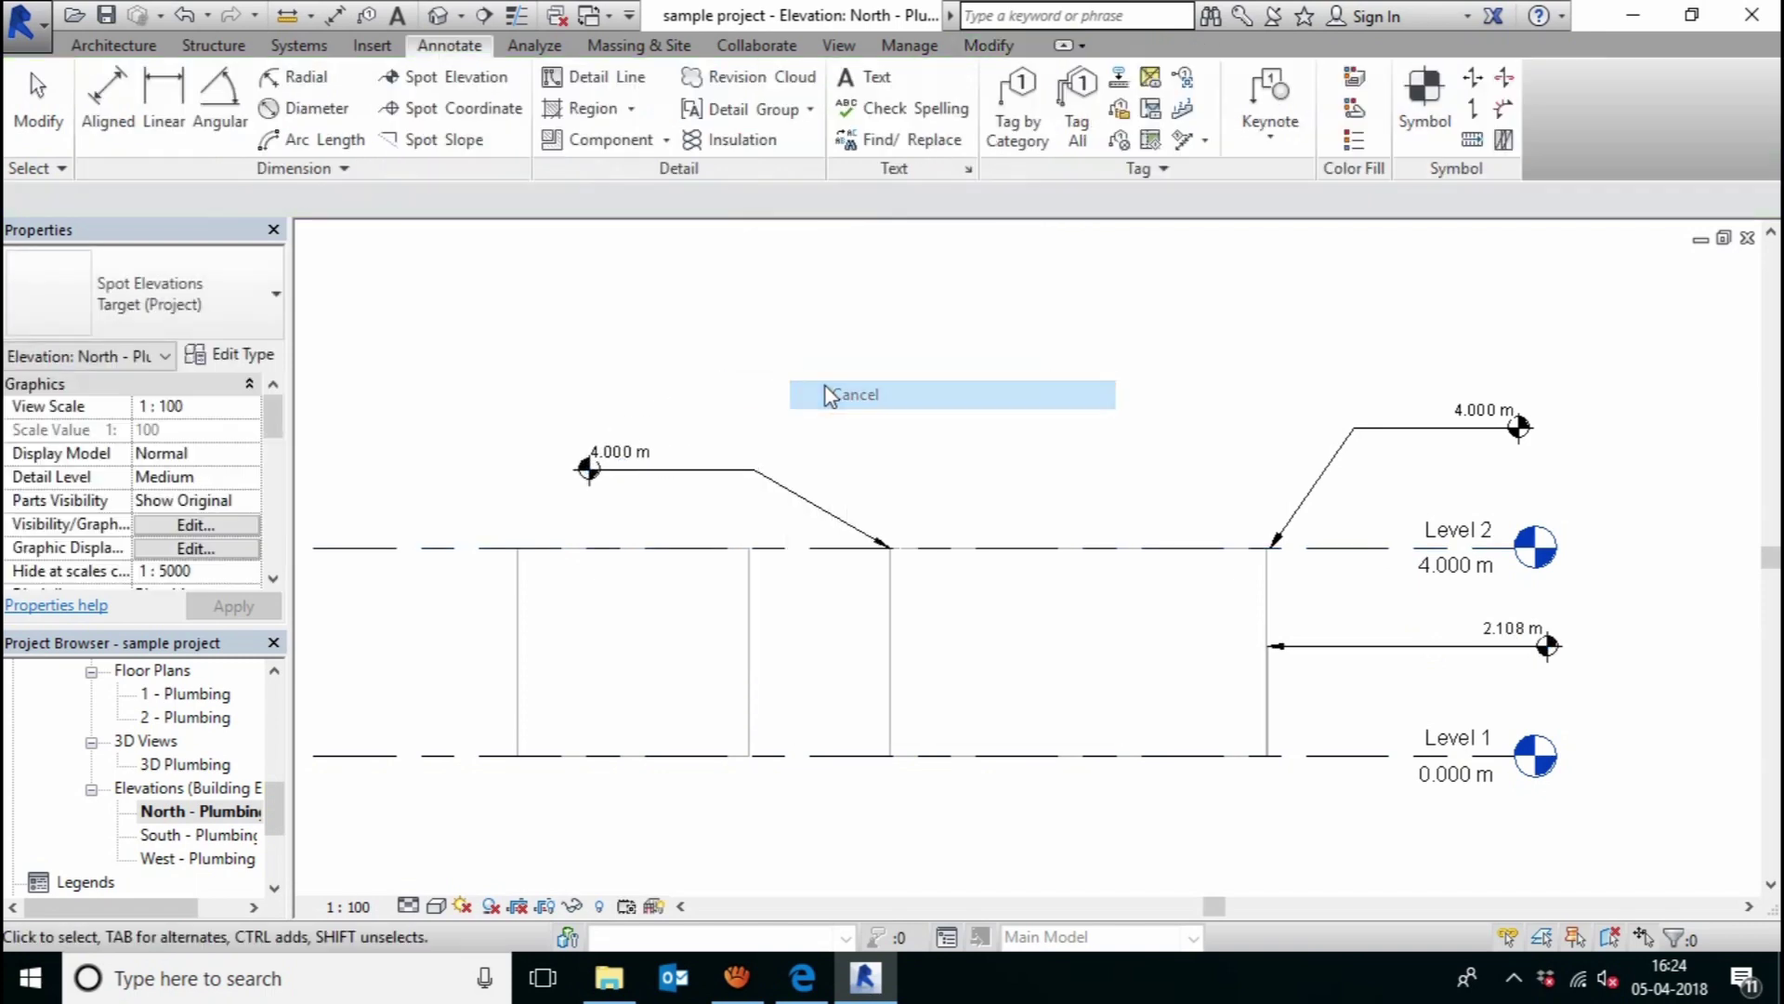
scroll(823, 397, down, 1)
middle_drag(814, 521, 833, 523)
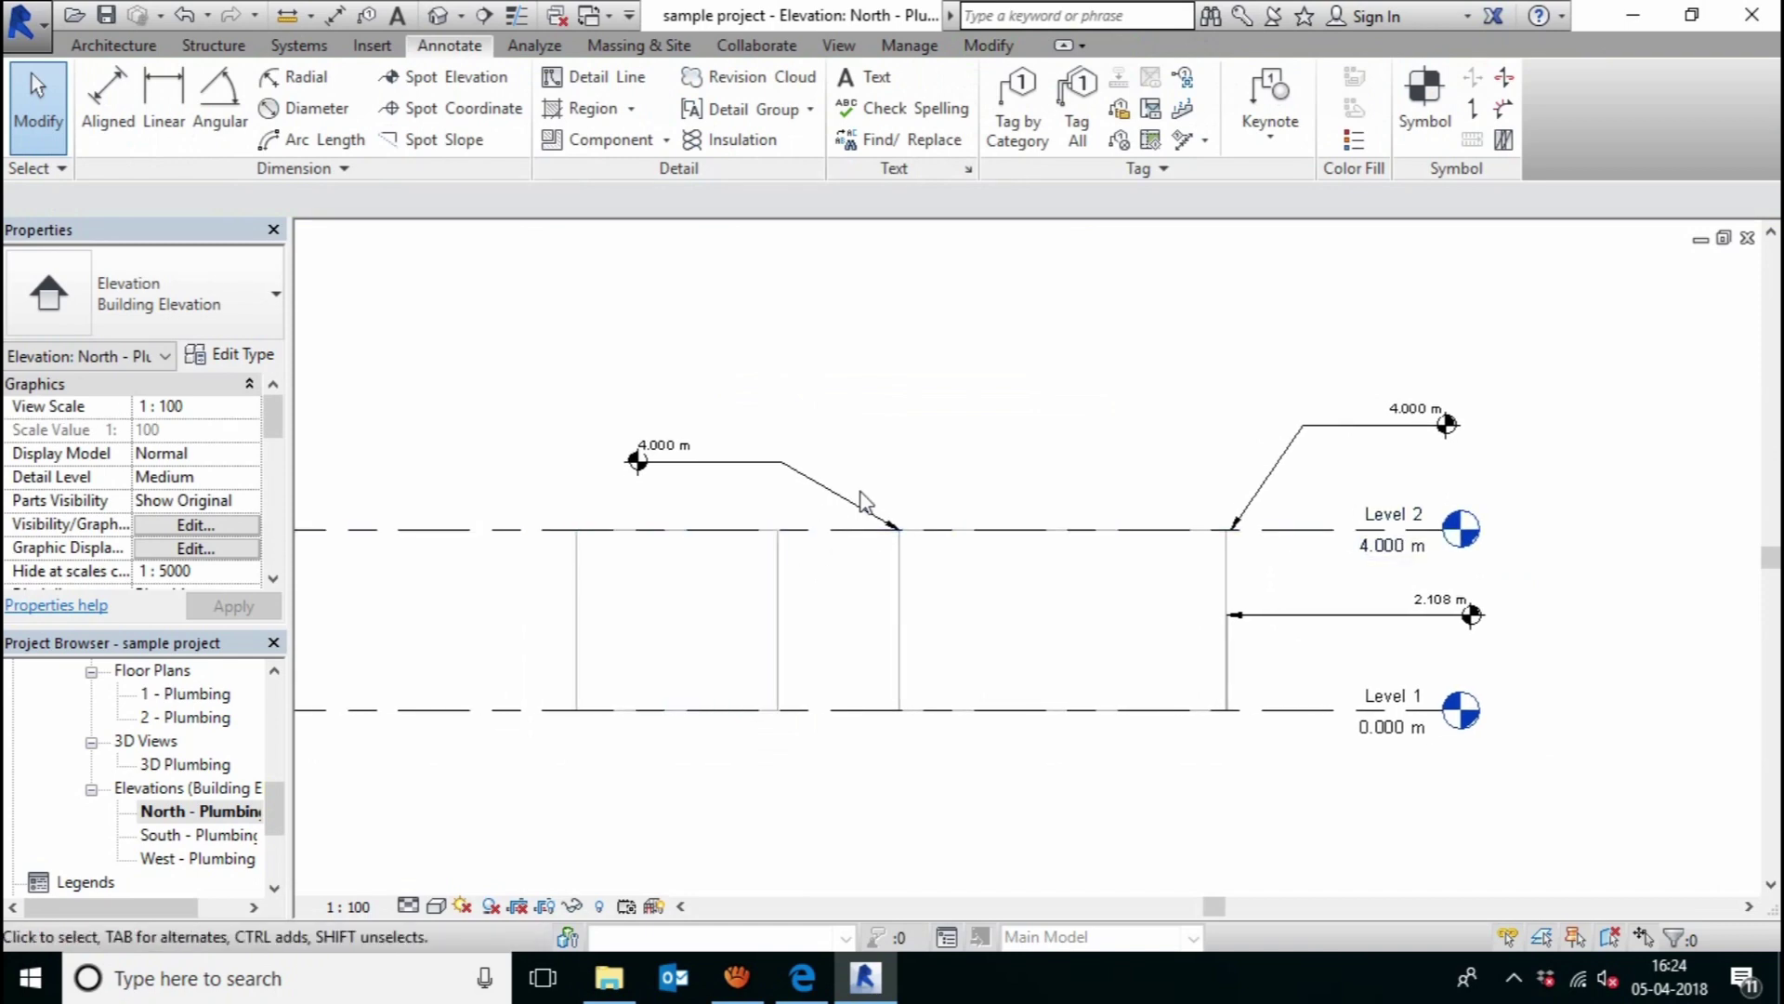
- Place spot coordinates N 10.628/E 5.022 m on the left wall and N 14.532/E -9.324 m on the right
click(457, 108)
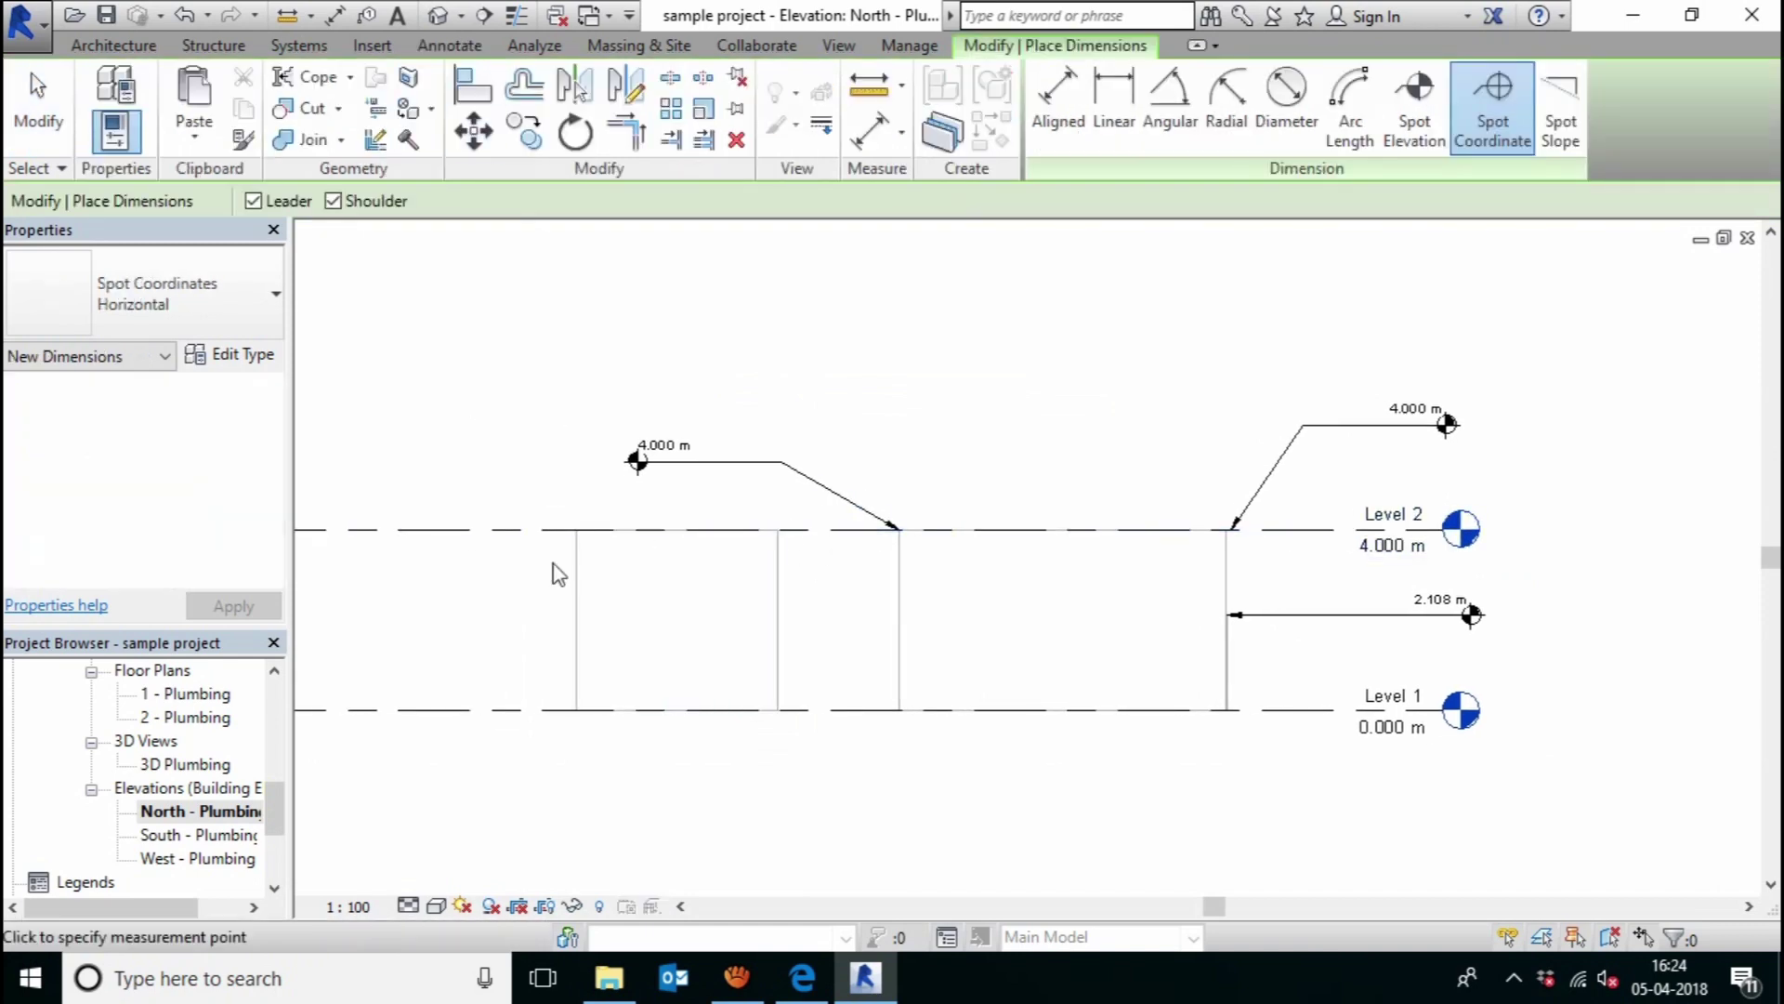
click(577, 607)
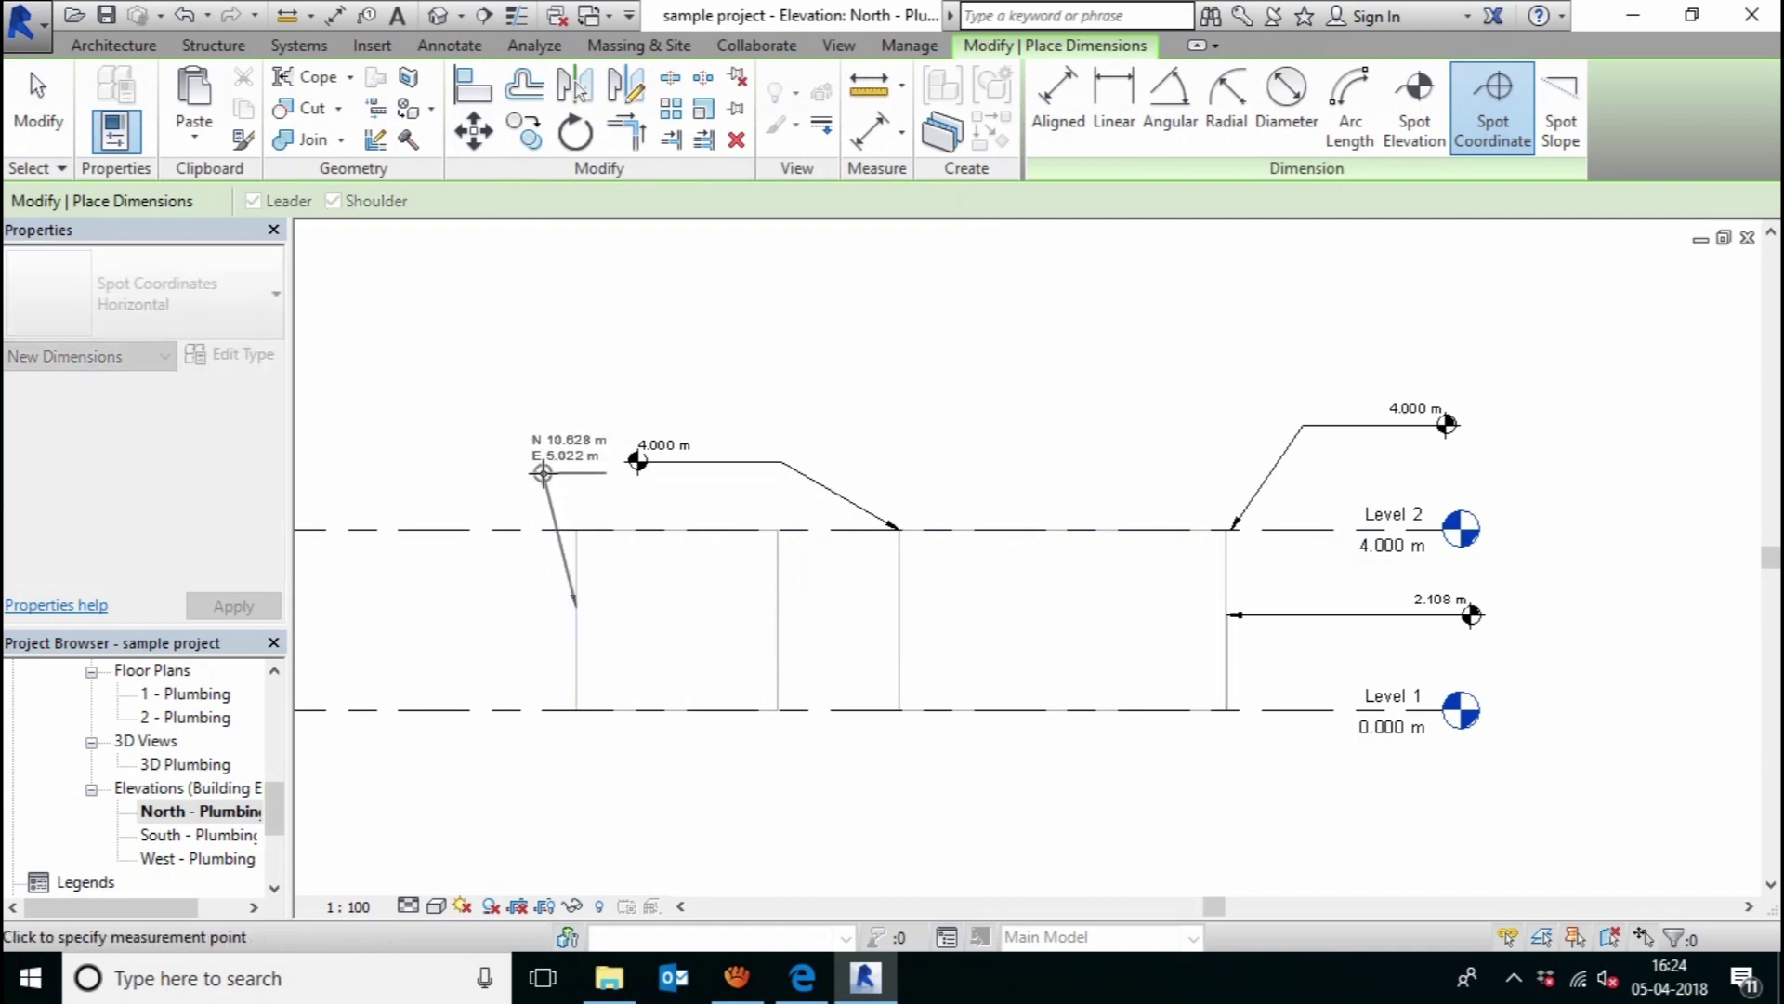
click(434, 473)
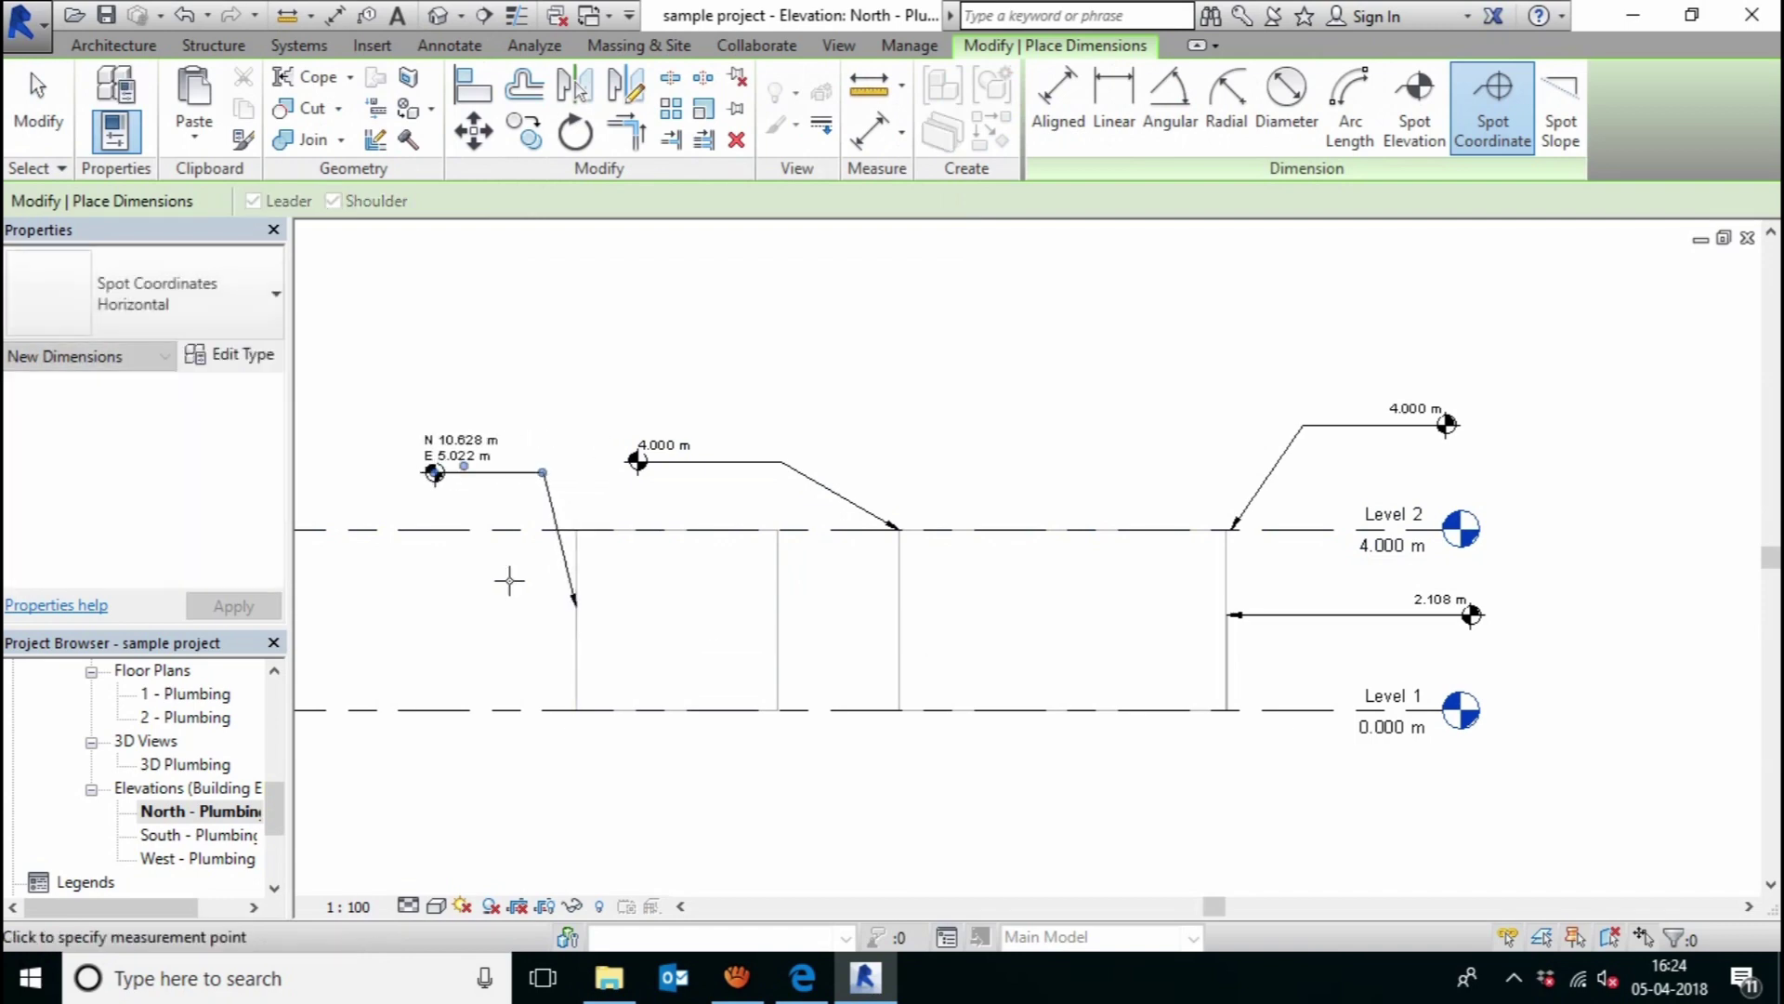
click(1227, 672)
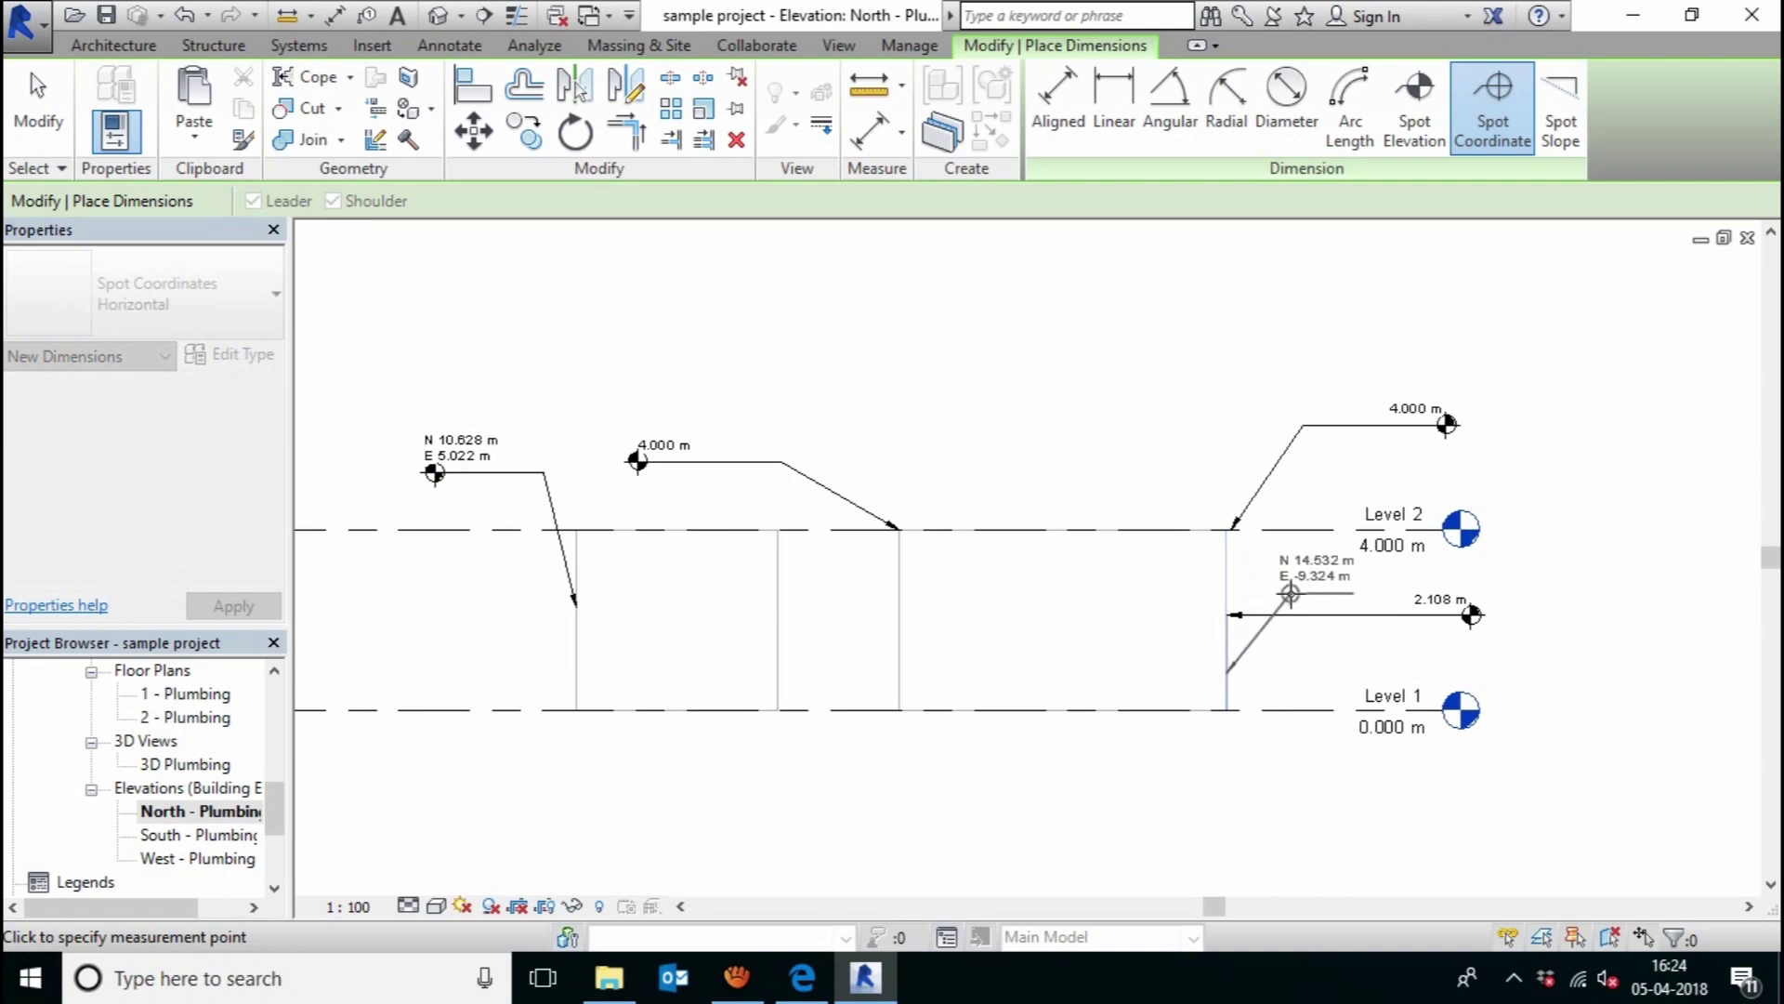
click(1375, 594)
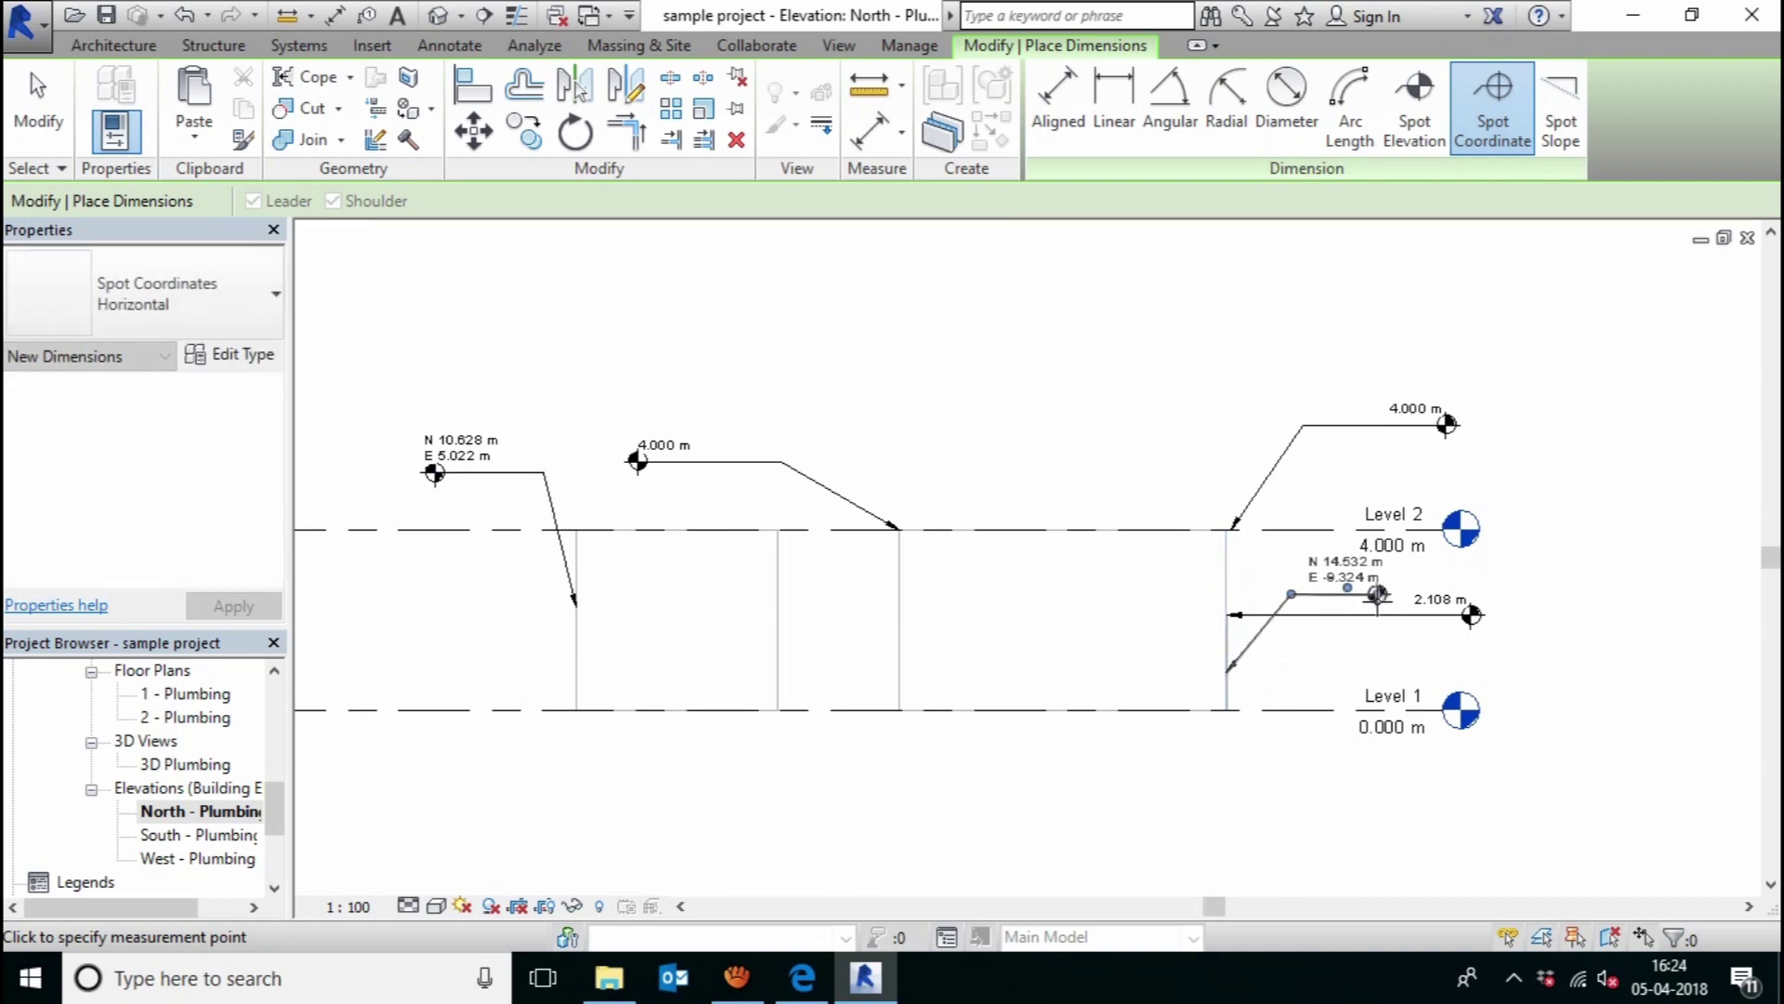
right_click(1020, 413)
click(1076, 430)
right_click(1098, 425)
click(1129, 444)
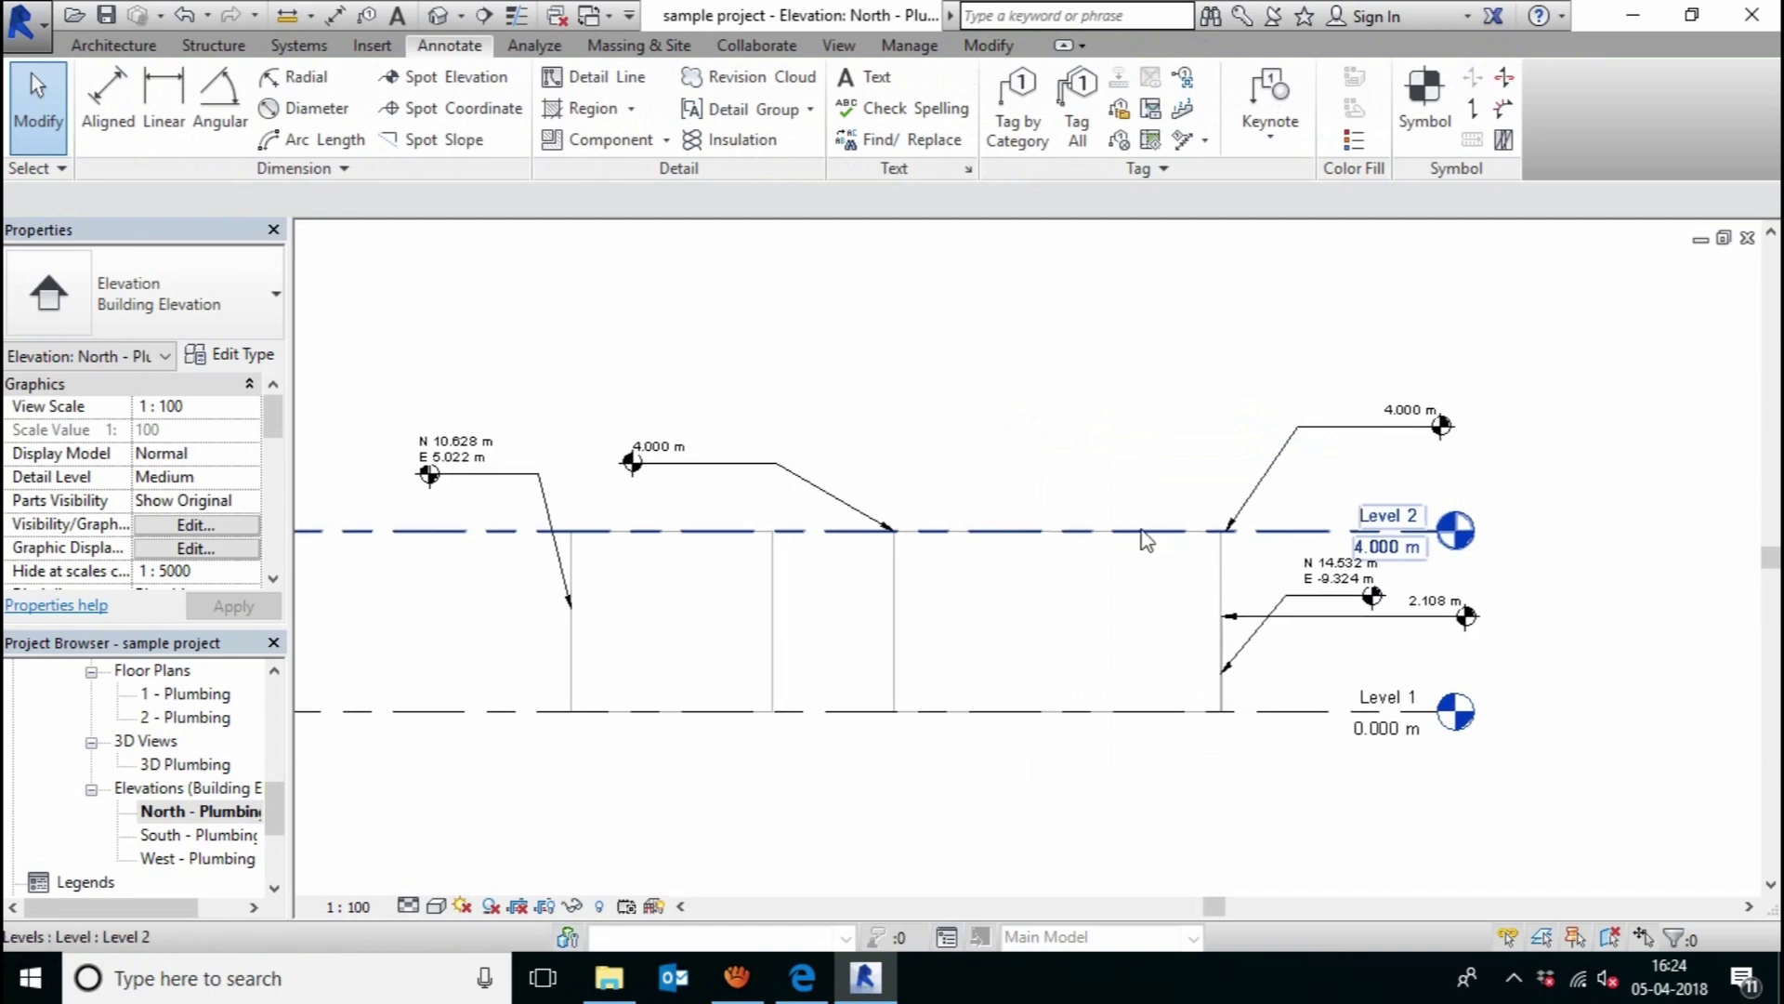
middle_drag(1145, 539, 1180, 507)
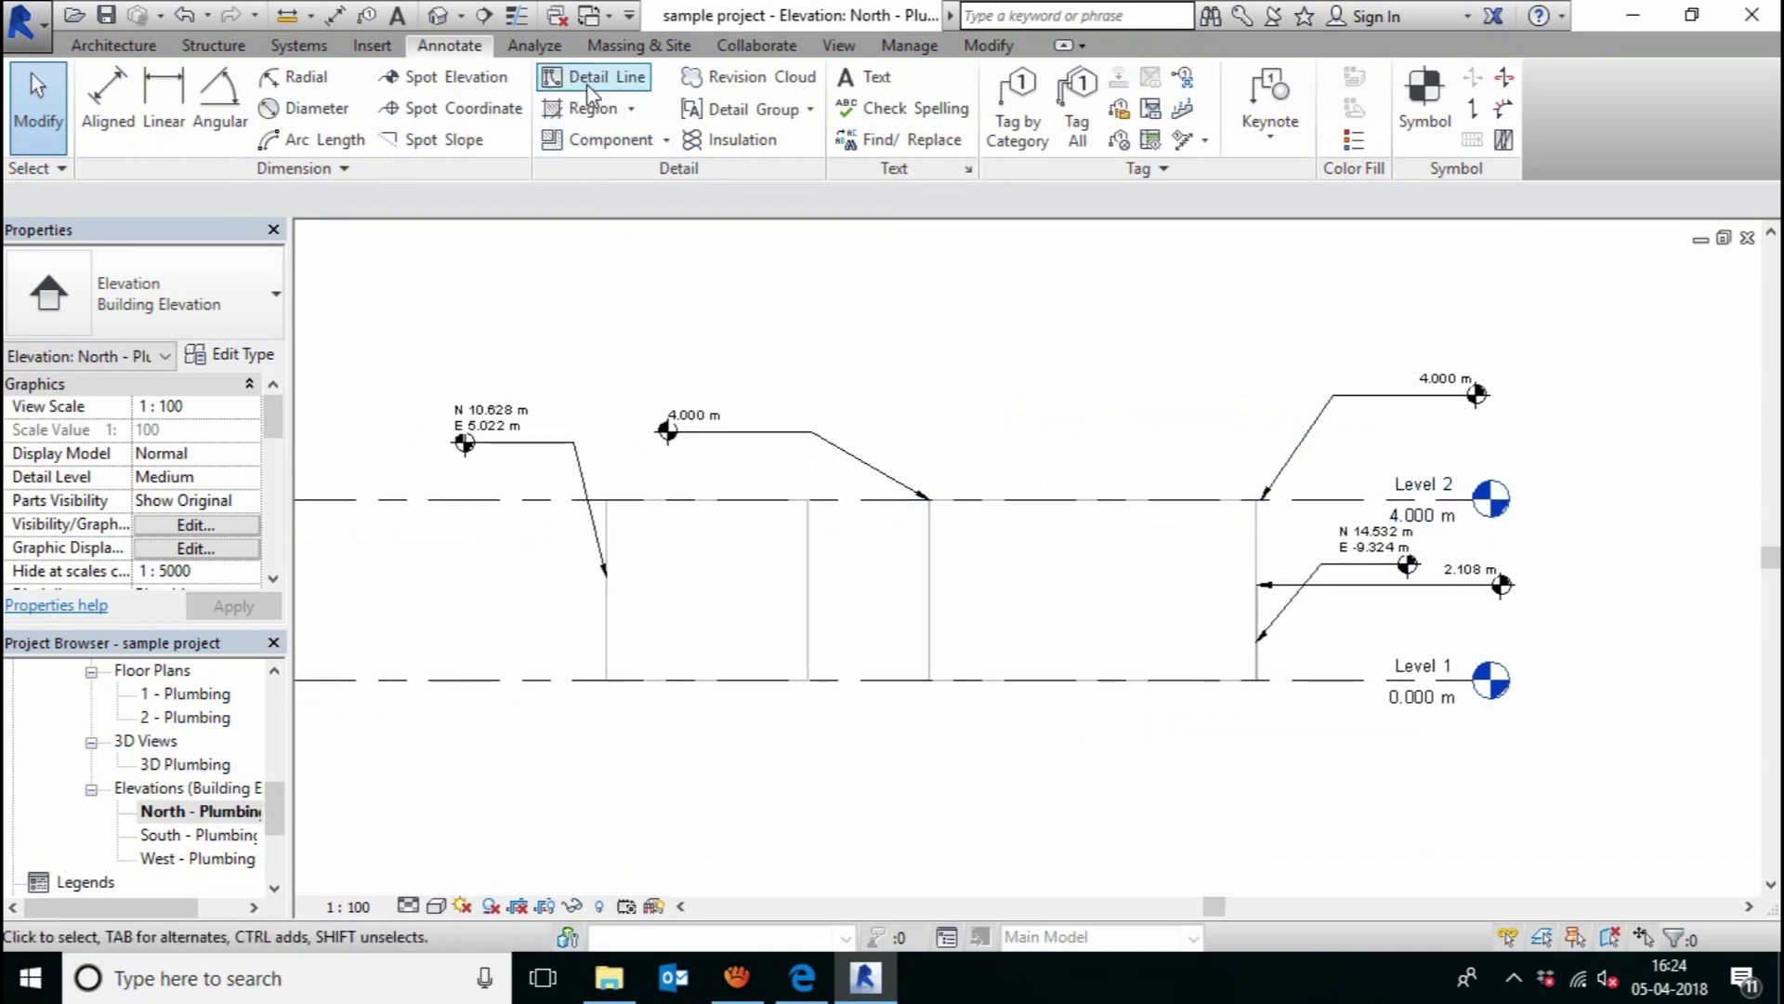
- Draw a 1.3 m by 2.0 m detail-line rectangle below Level 2
middle_drag(774, 389, 780, 386)
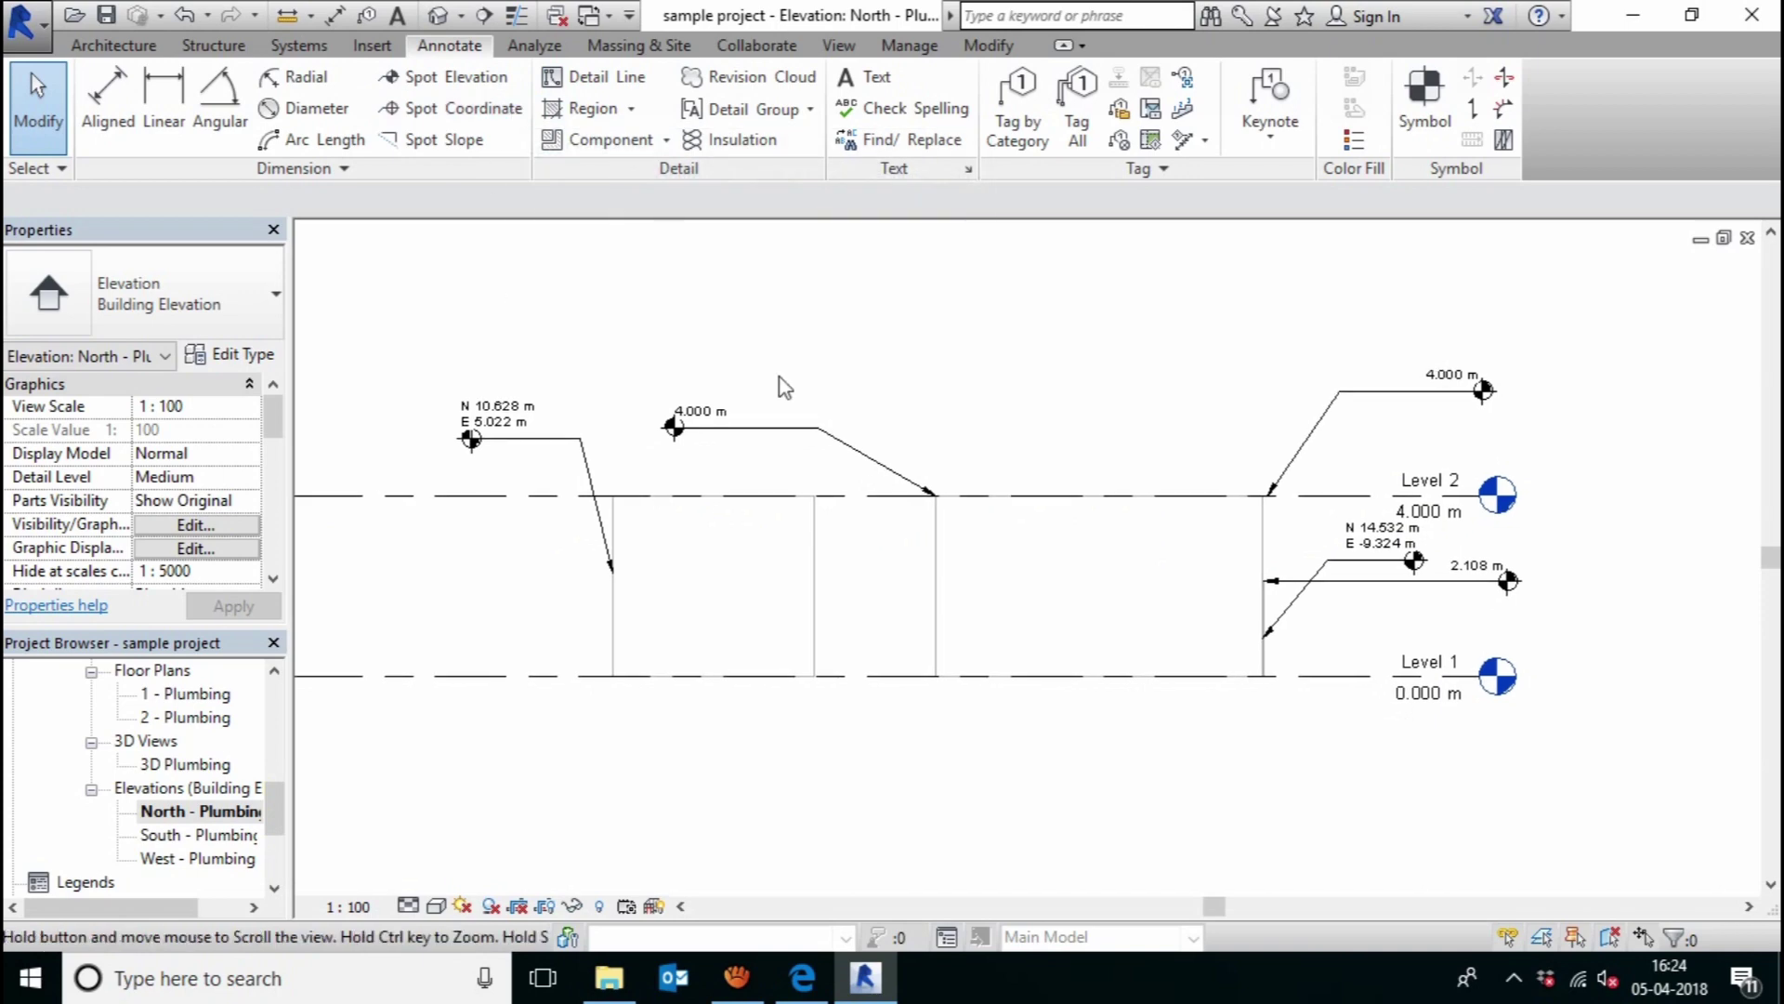
click(594, 76)
click(1070, 80)
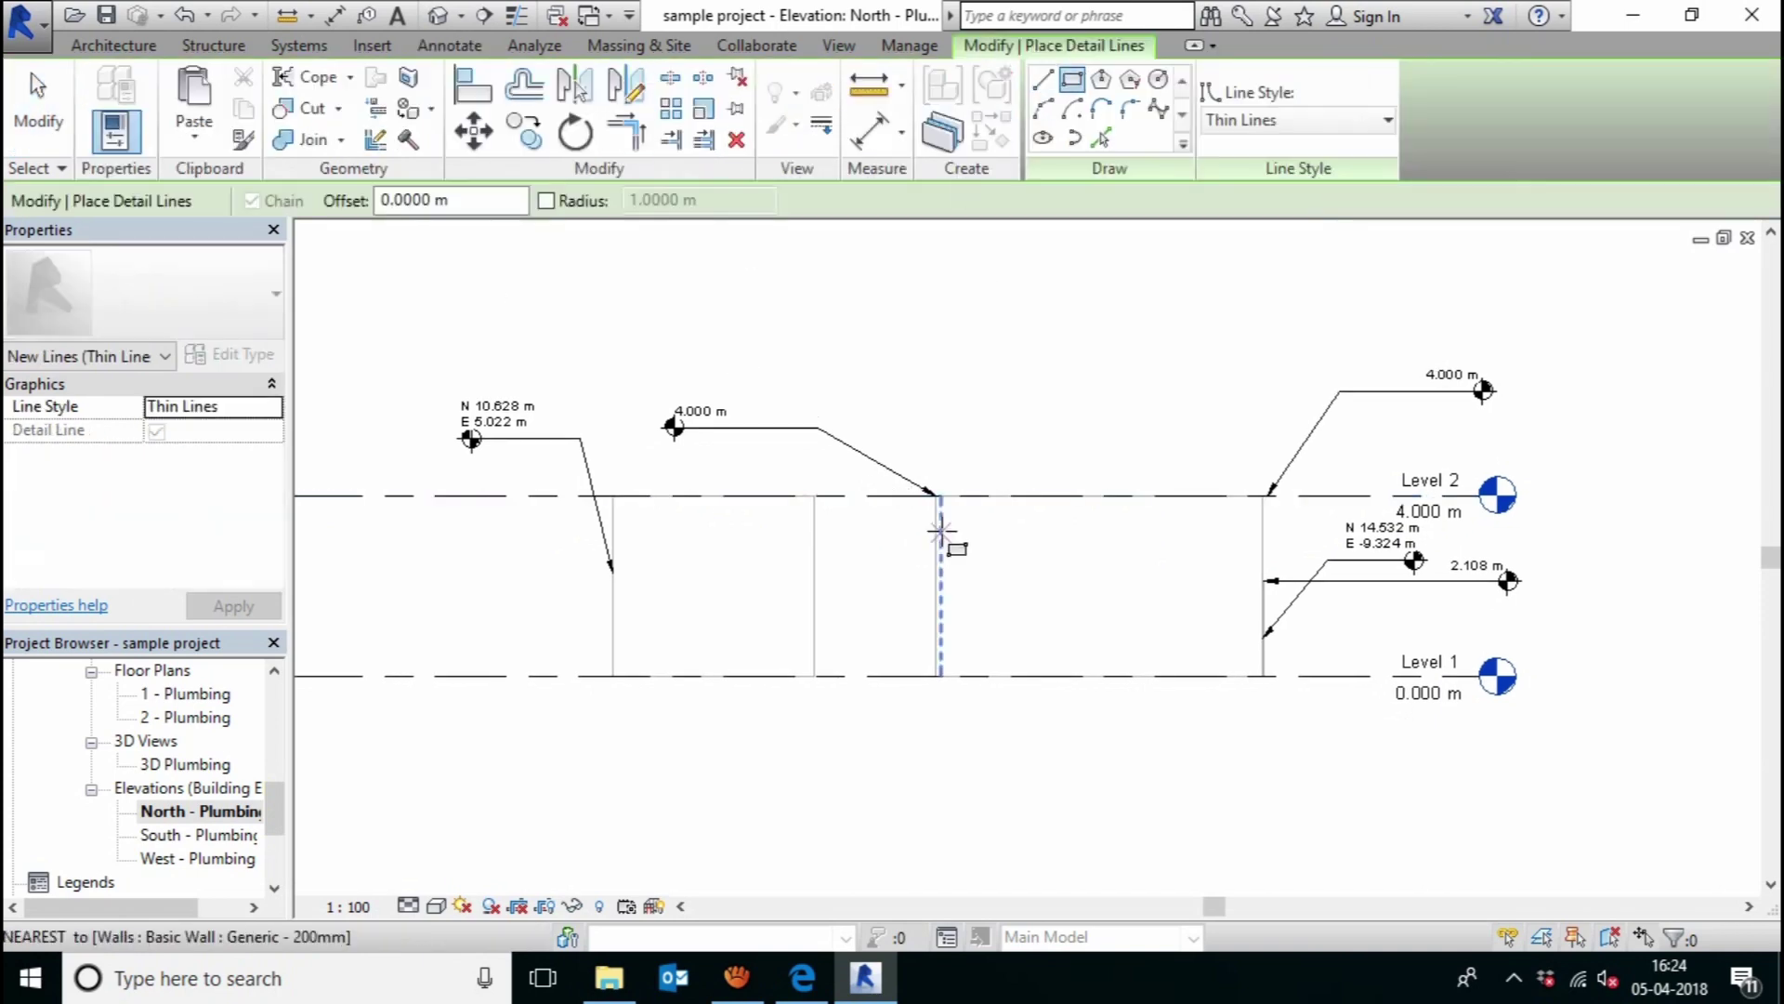
click(1010, 521)
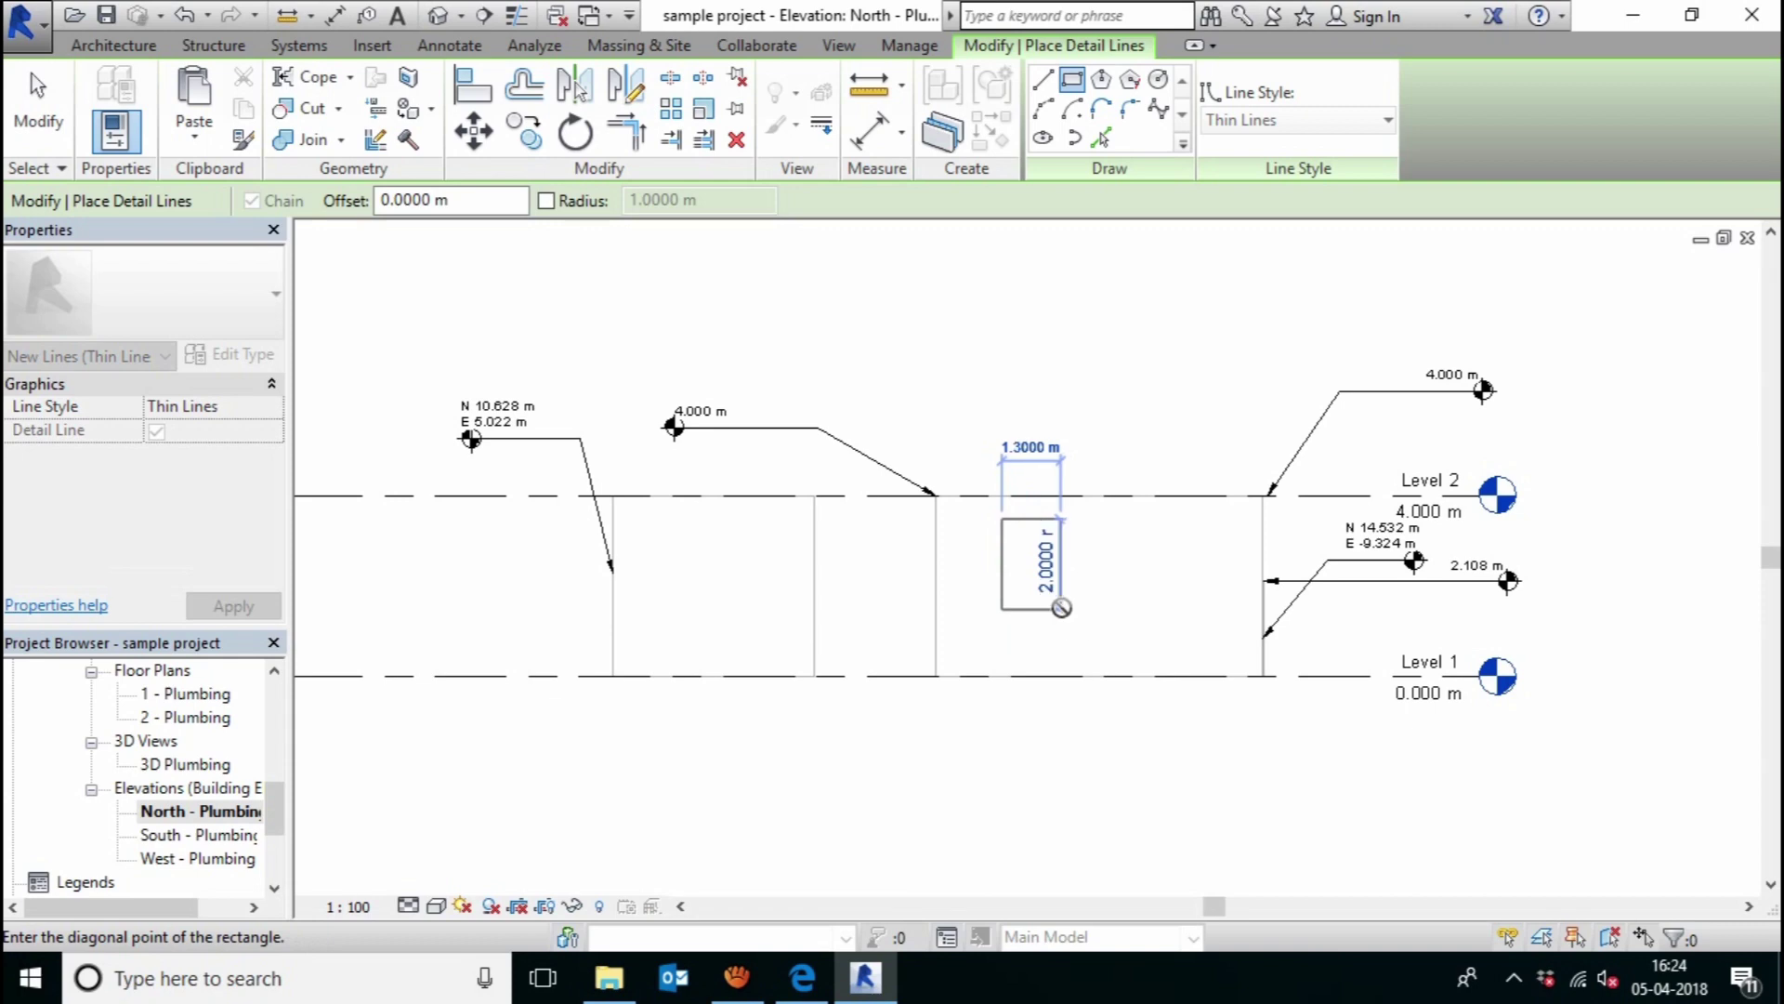
click(952, 611)
scroll(1034, 590, up, 1)
scroll(1034, 590, up, 1)
right_click(1045, 362)
click(1083, 374)
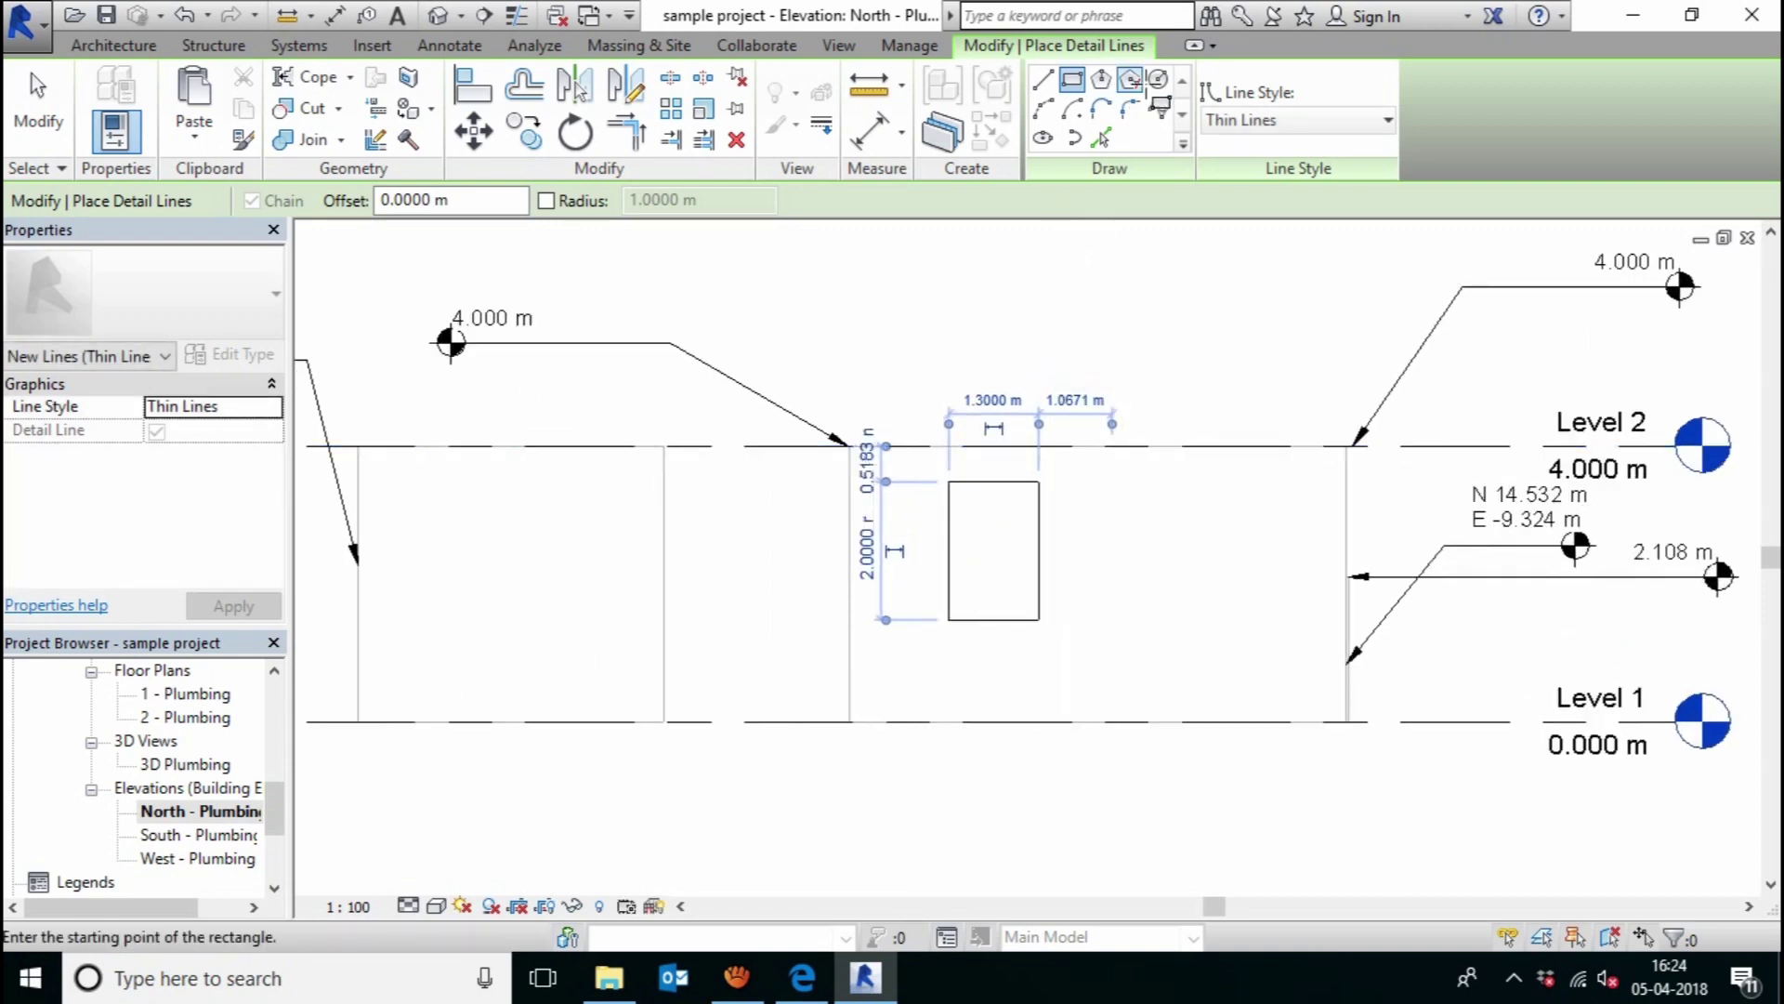
- Draw a 0.2 m radius detail-line circle near Level 2
click(1158, 80)
scroll(1282, 477, up, 1)
scroll(1298, 493, up, 1)
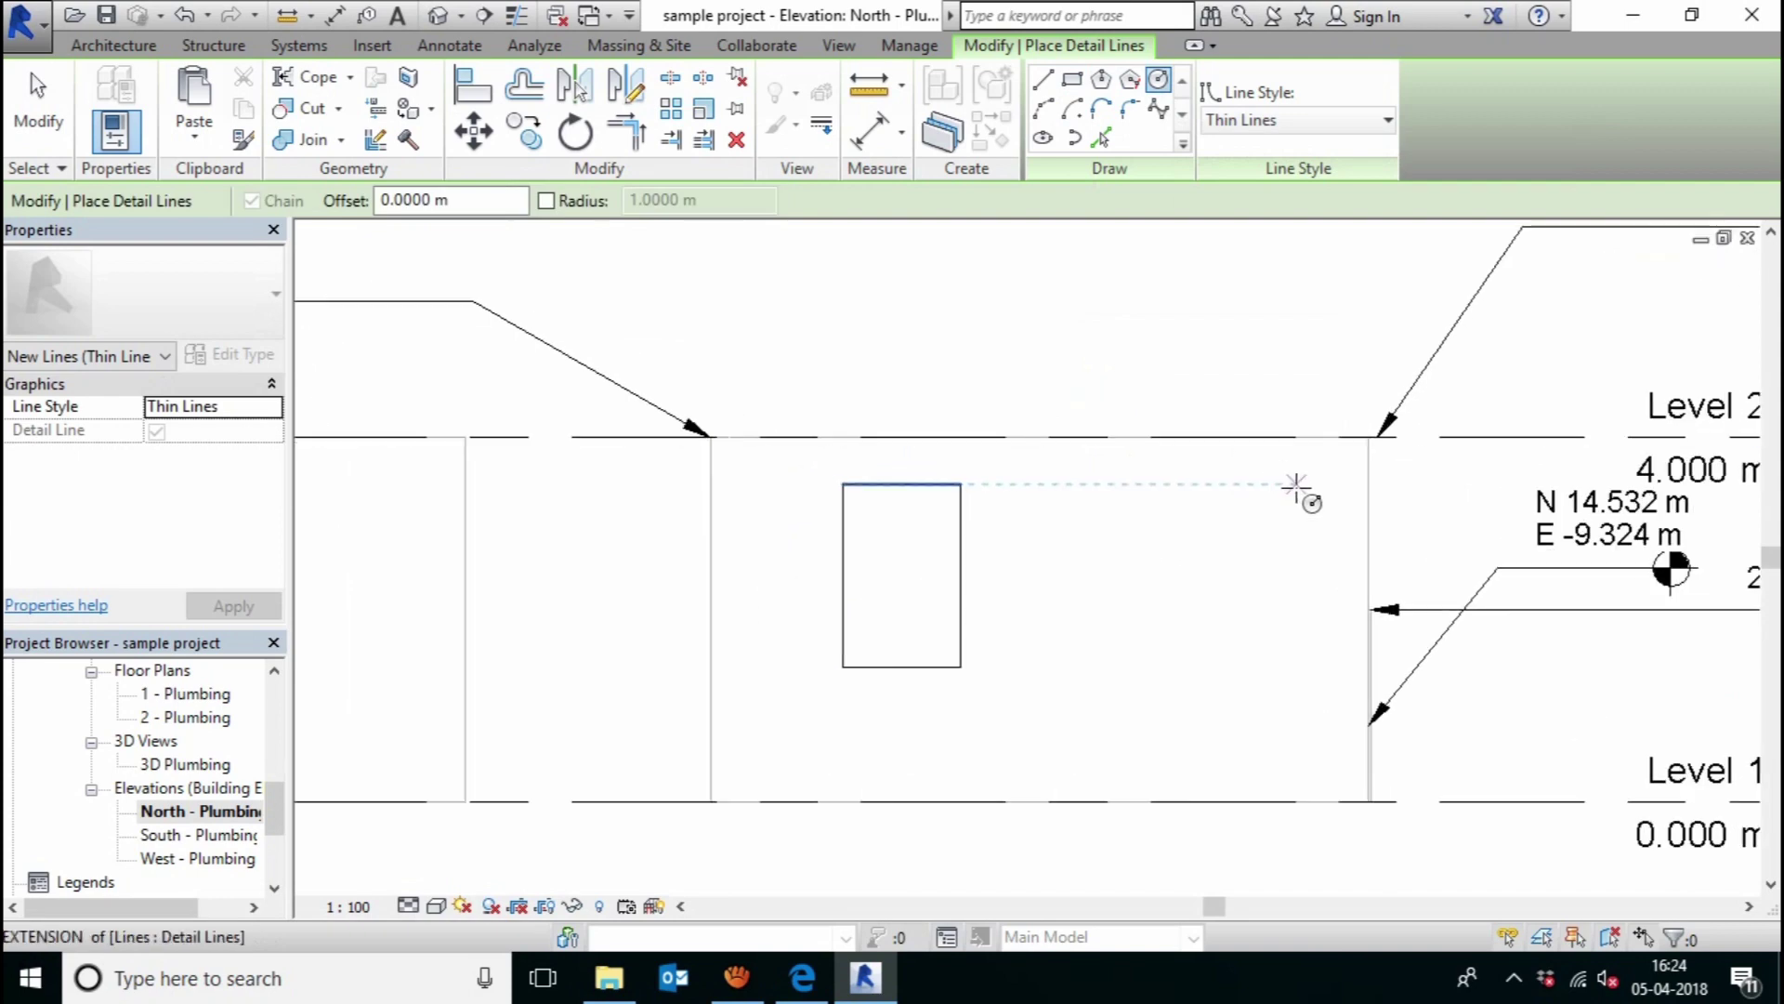
click(1296, 485)
click(1304, 502)
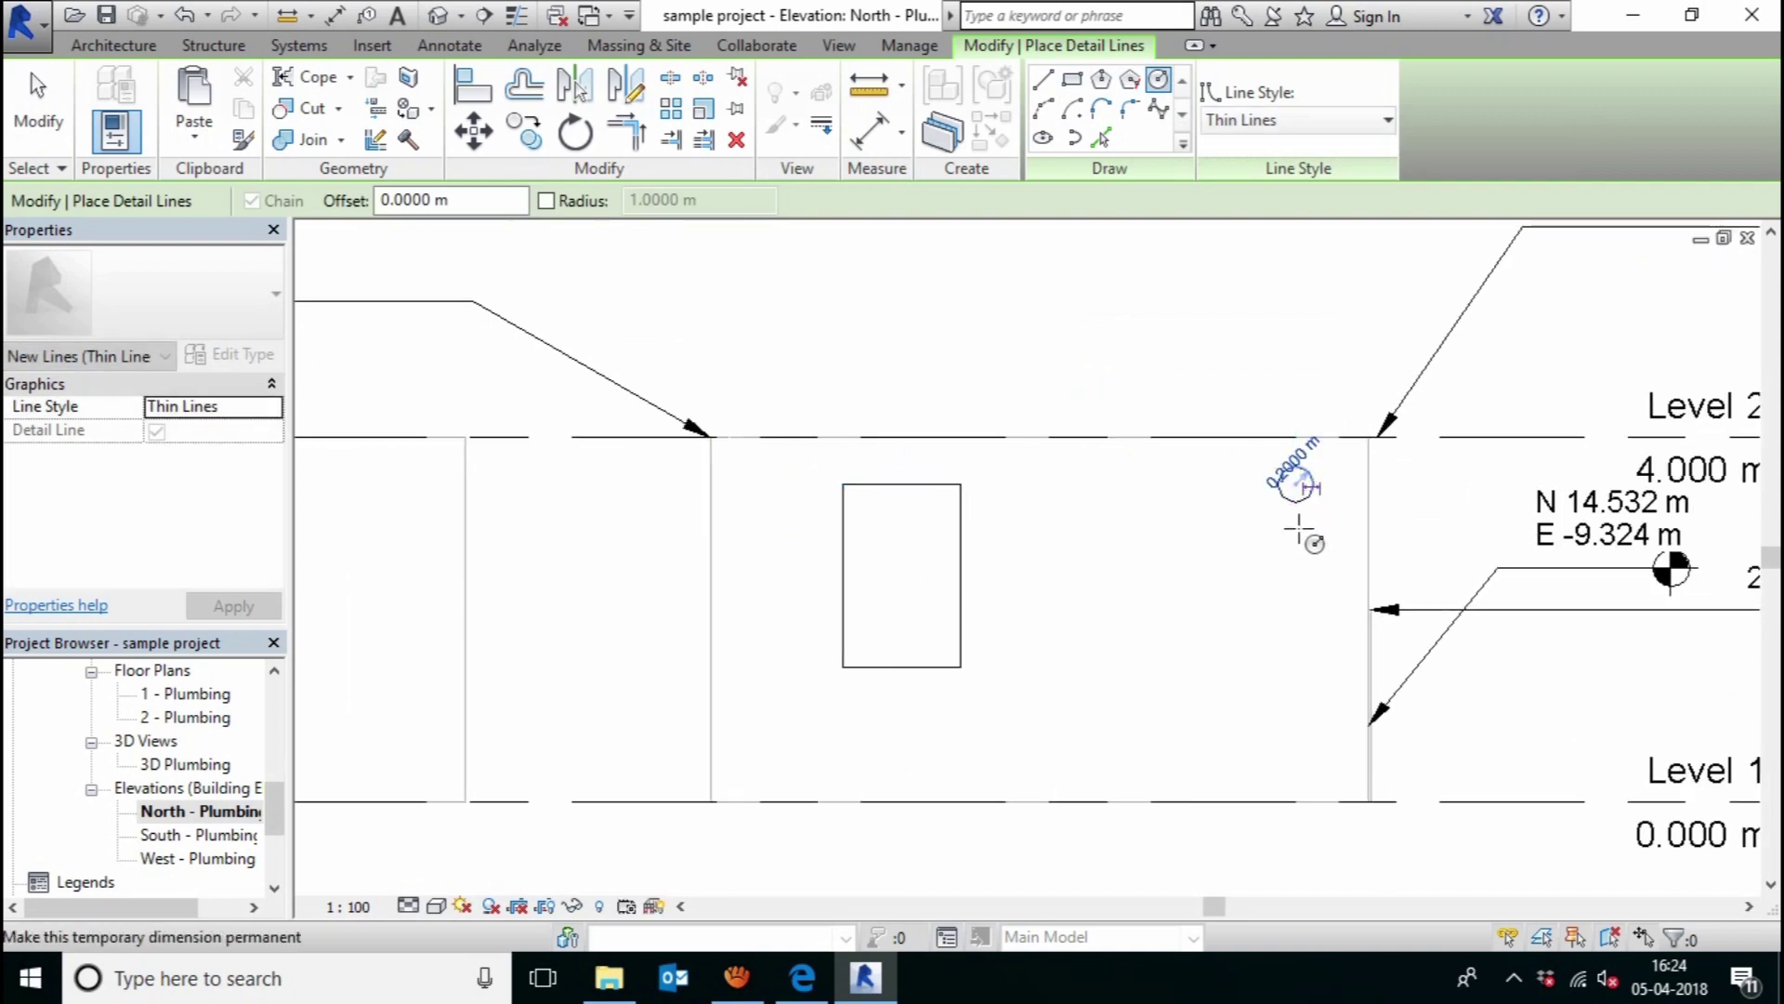
right_click(1083, 327)
click(1157, 336)
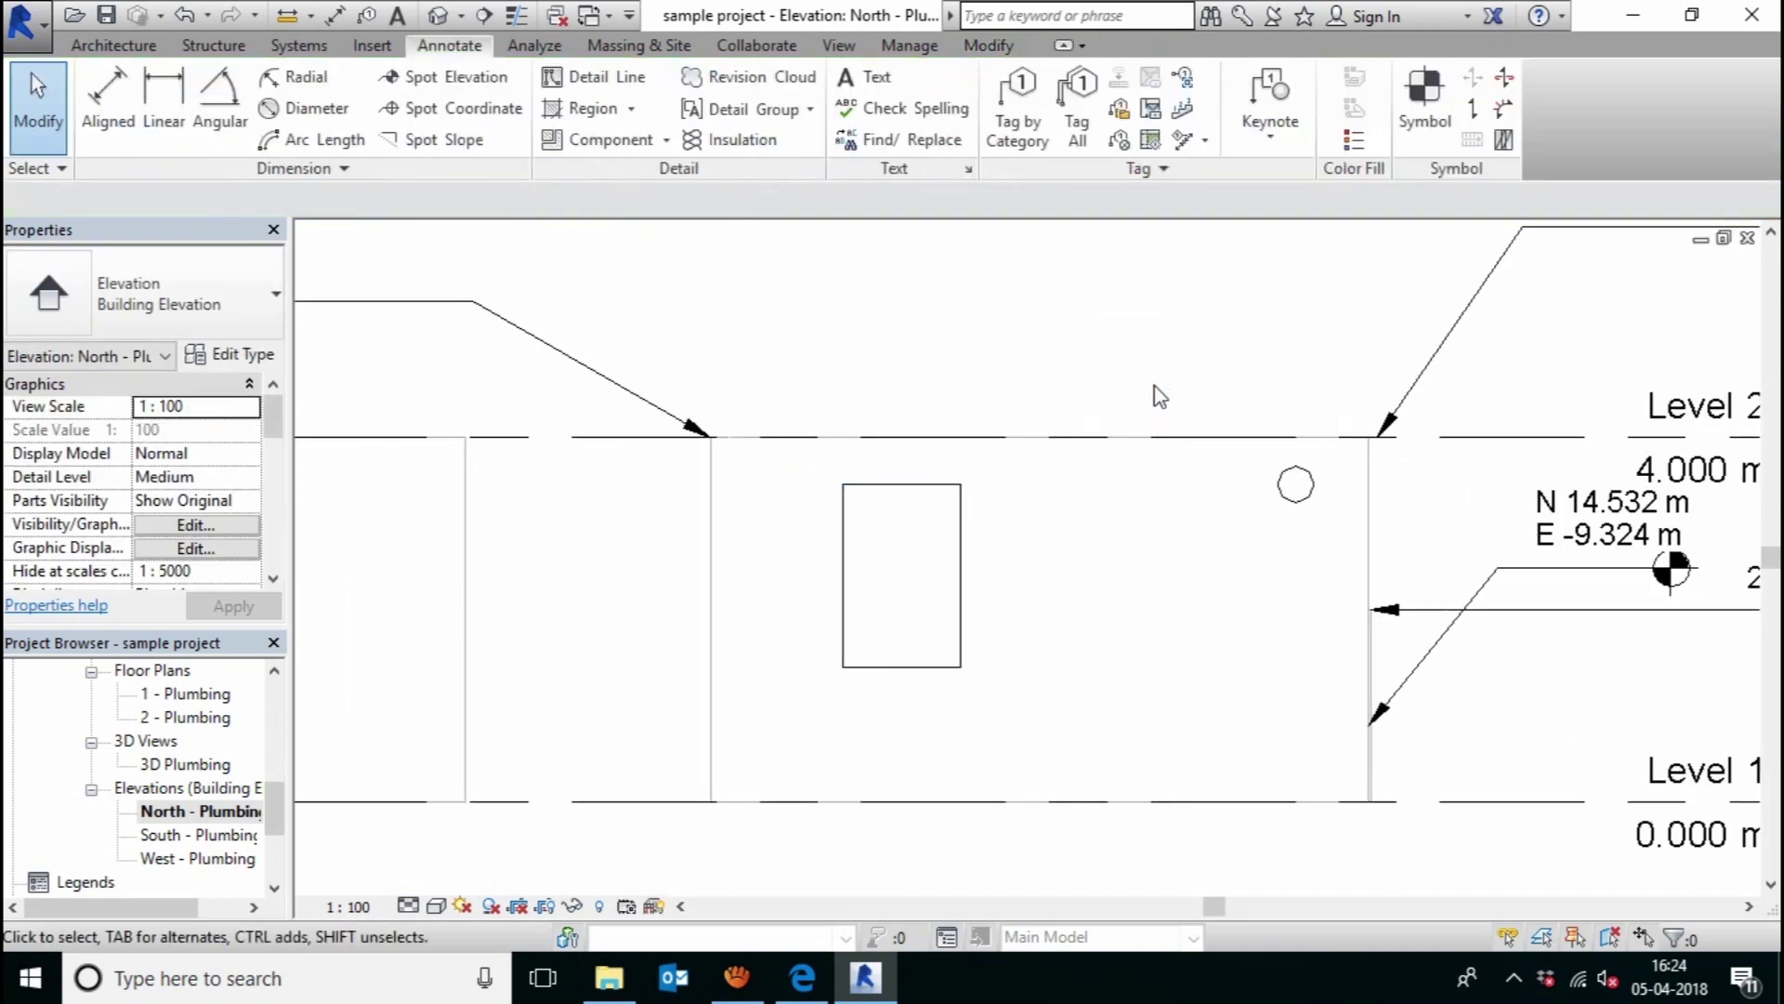
scroll(1153, 418, down, 2)
scroll(1156, 492, up, 1)
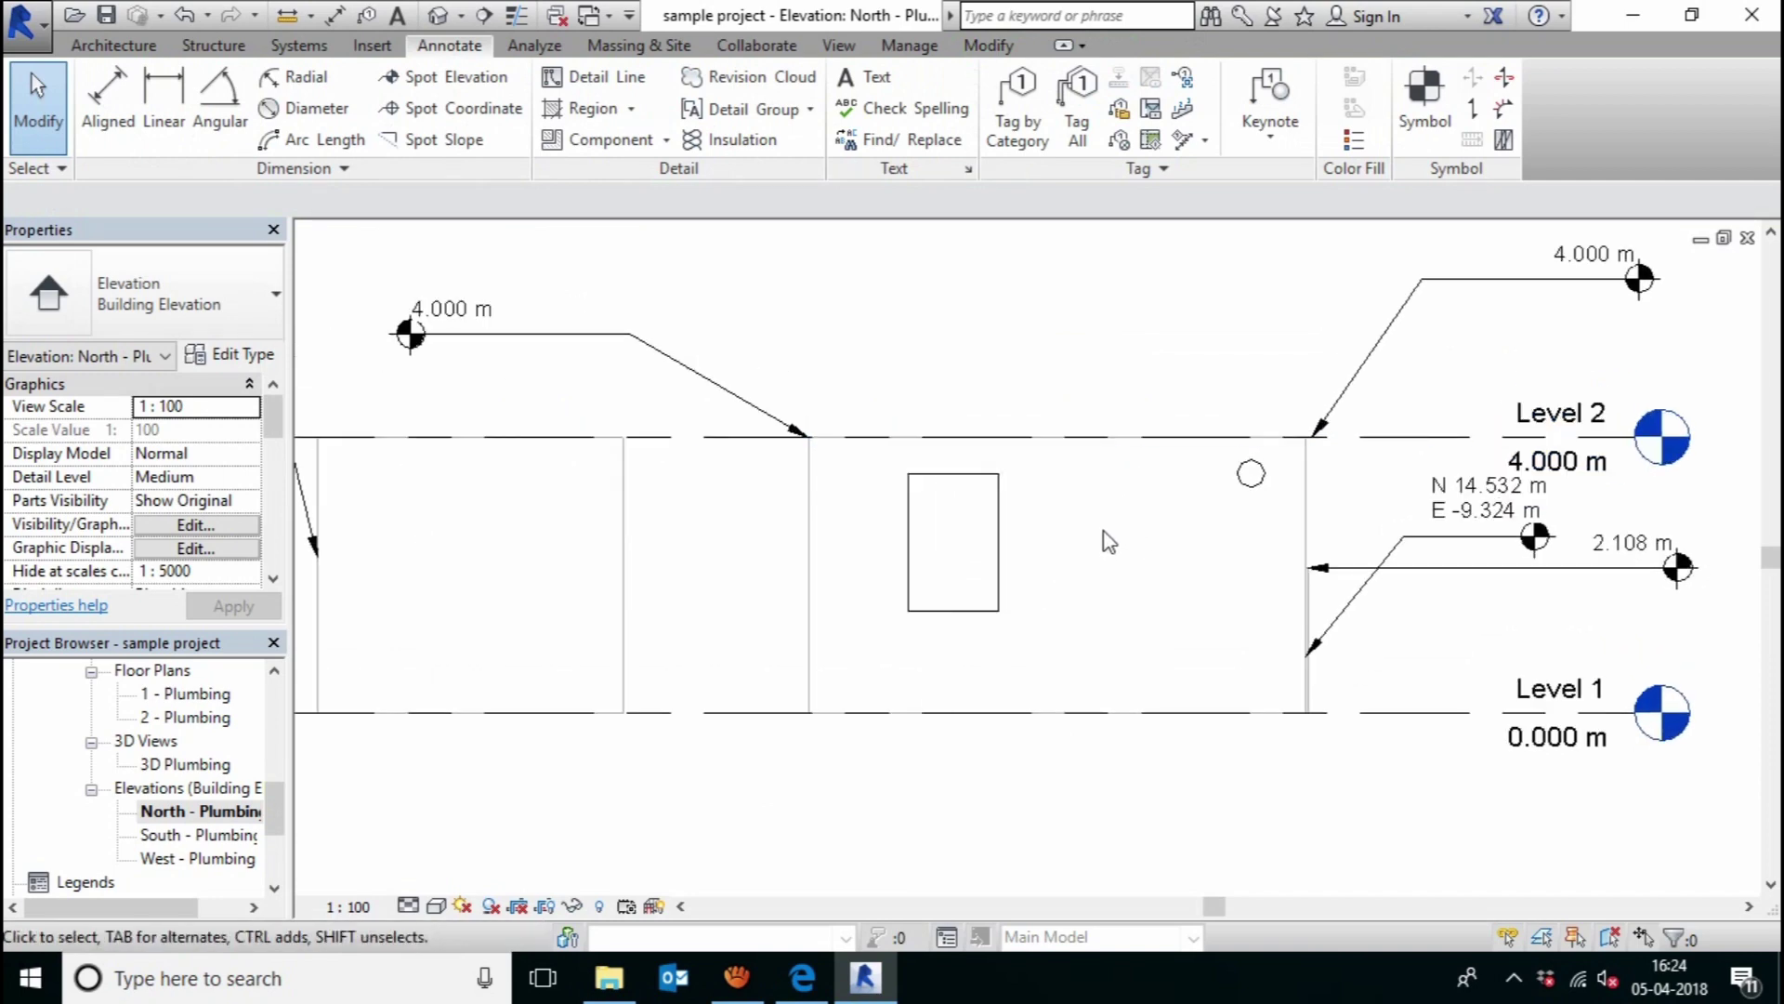
middle_drag(978, 541, 989, 516)
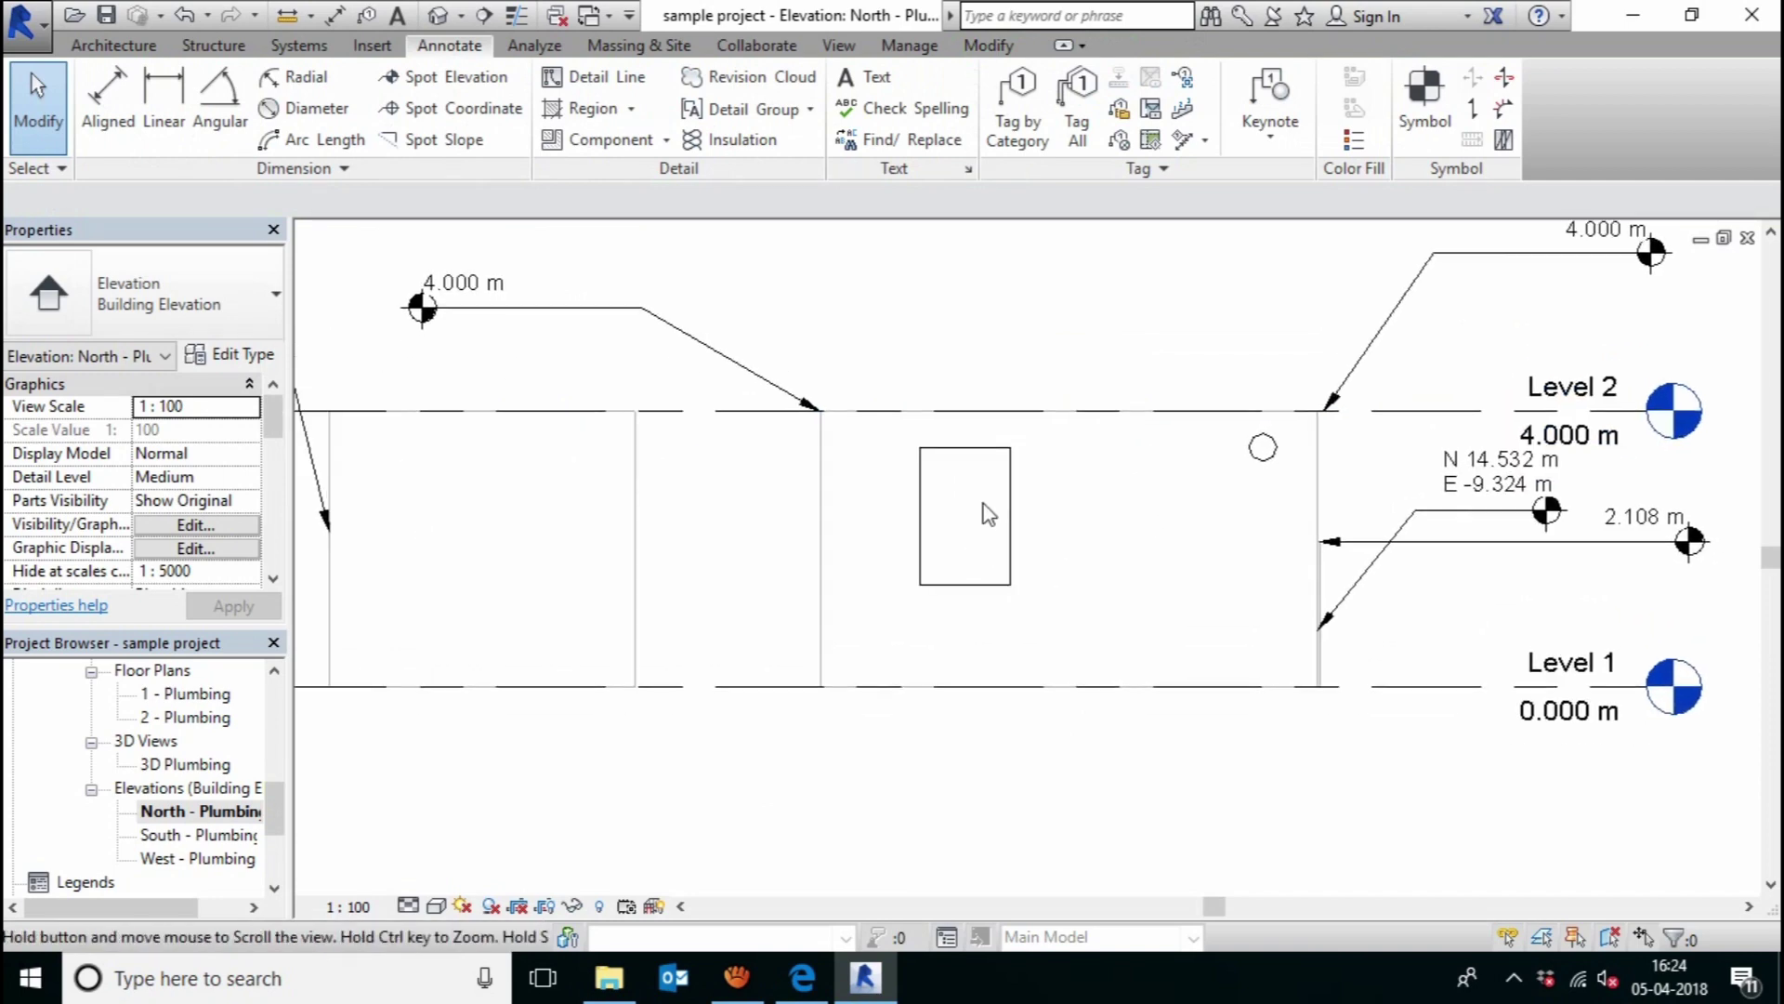
- Sketch a rectangular filled region over the detail rectangle
click(633, 109)
click(633, 163)
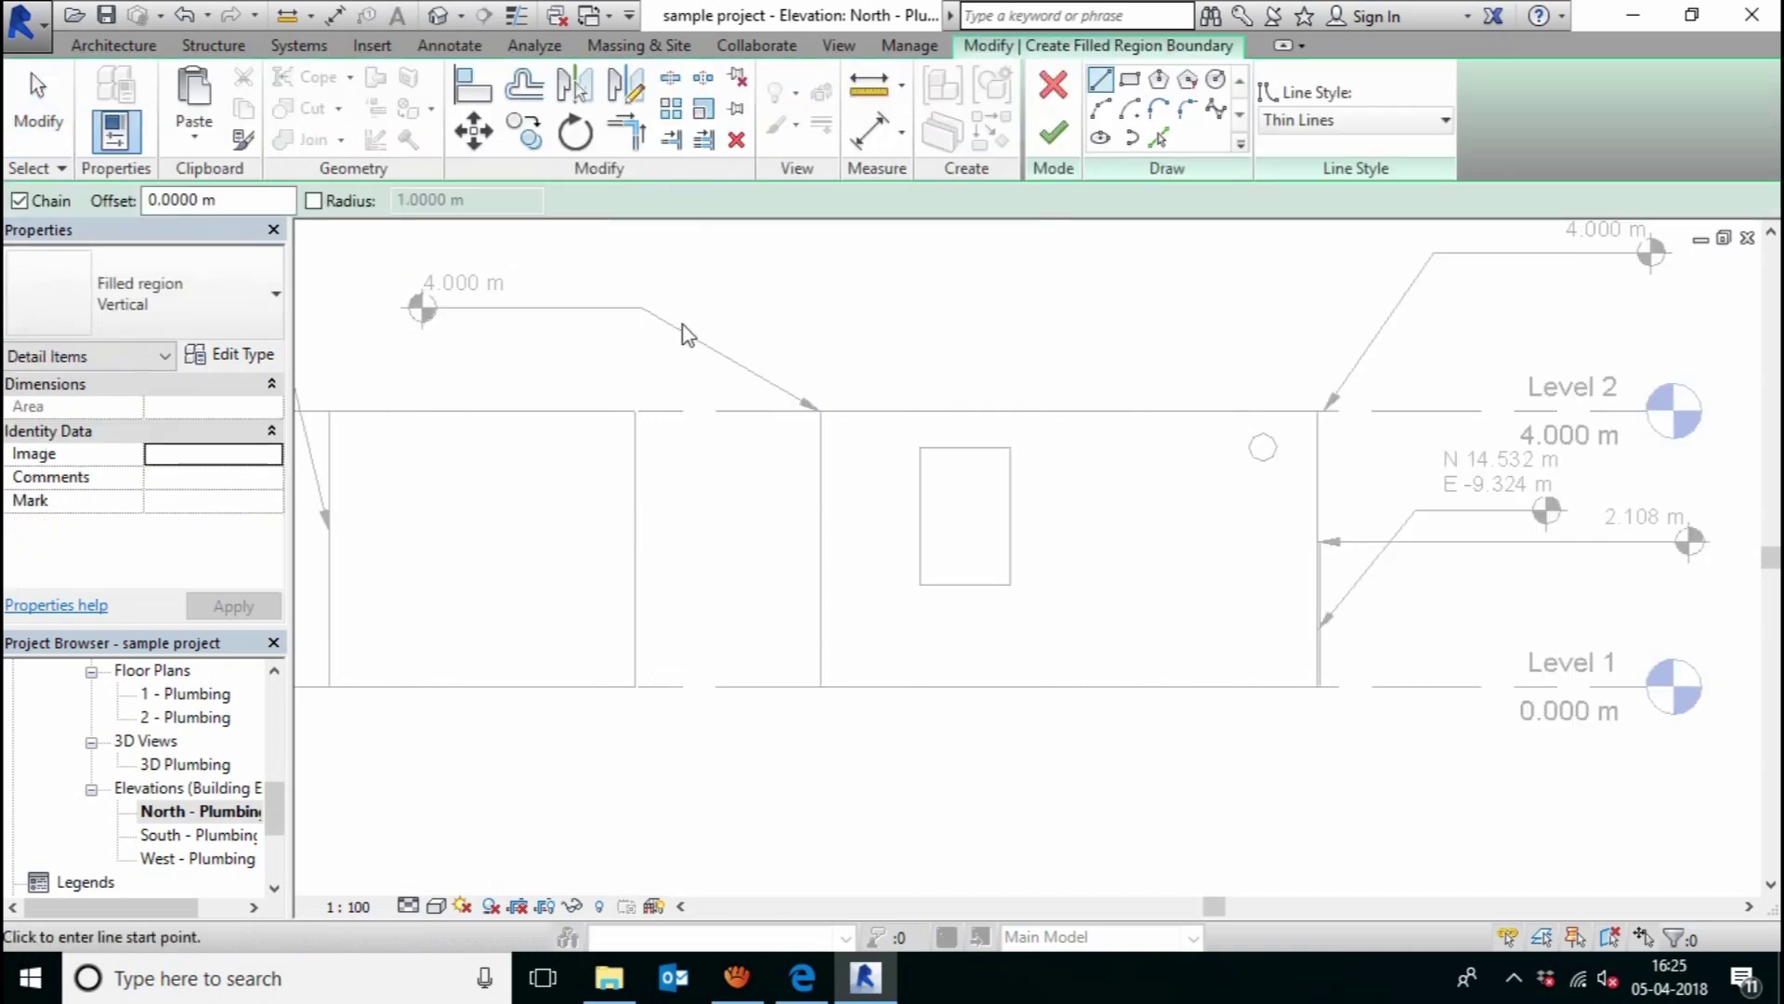
click(1129, 79)
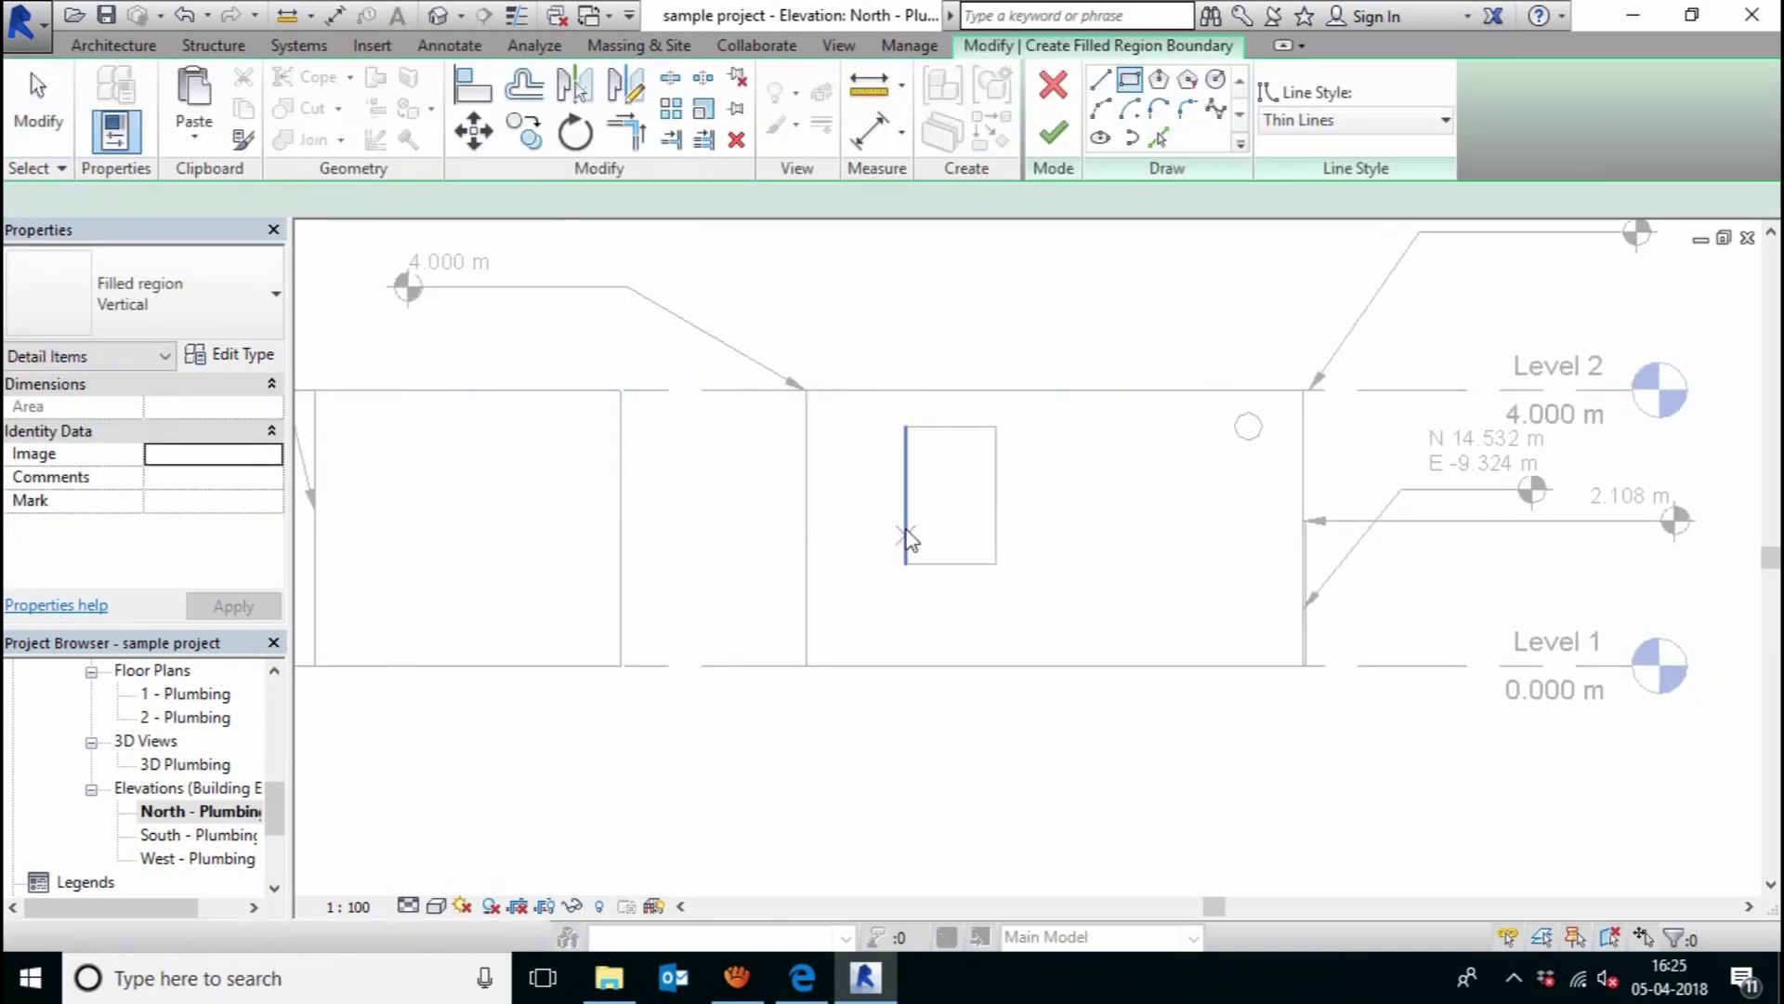
click(905, 426)
click(995, 563)
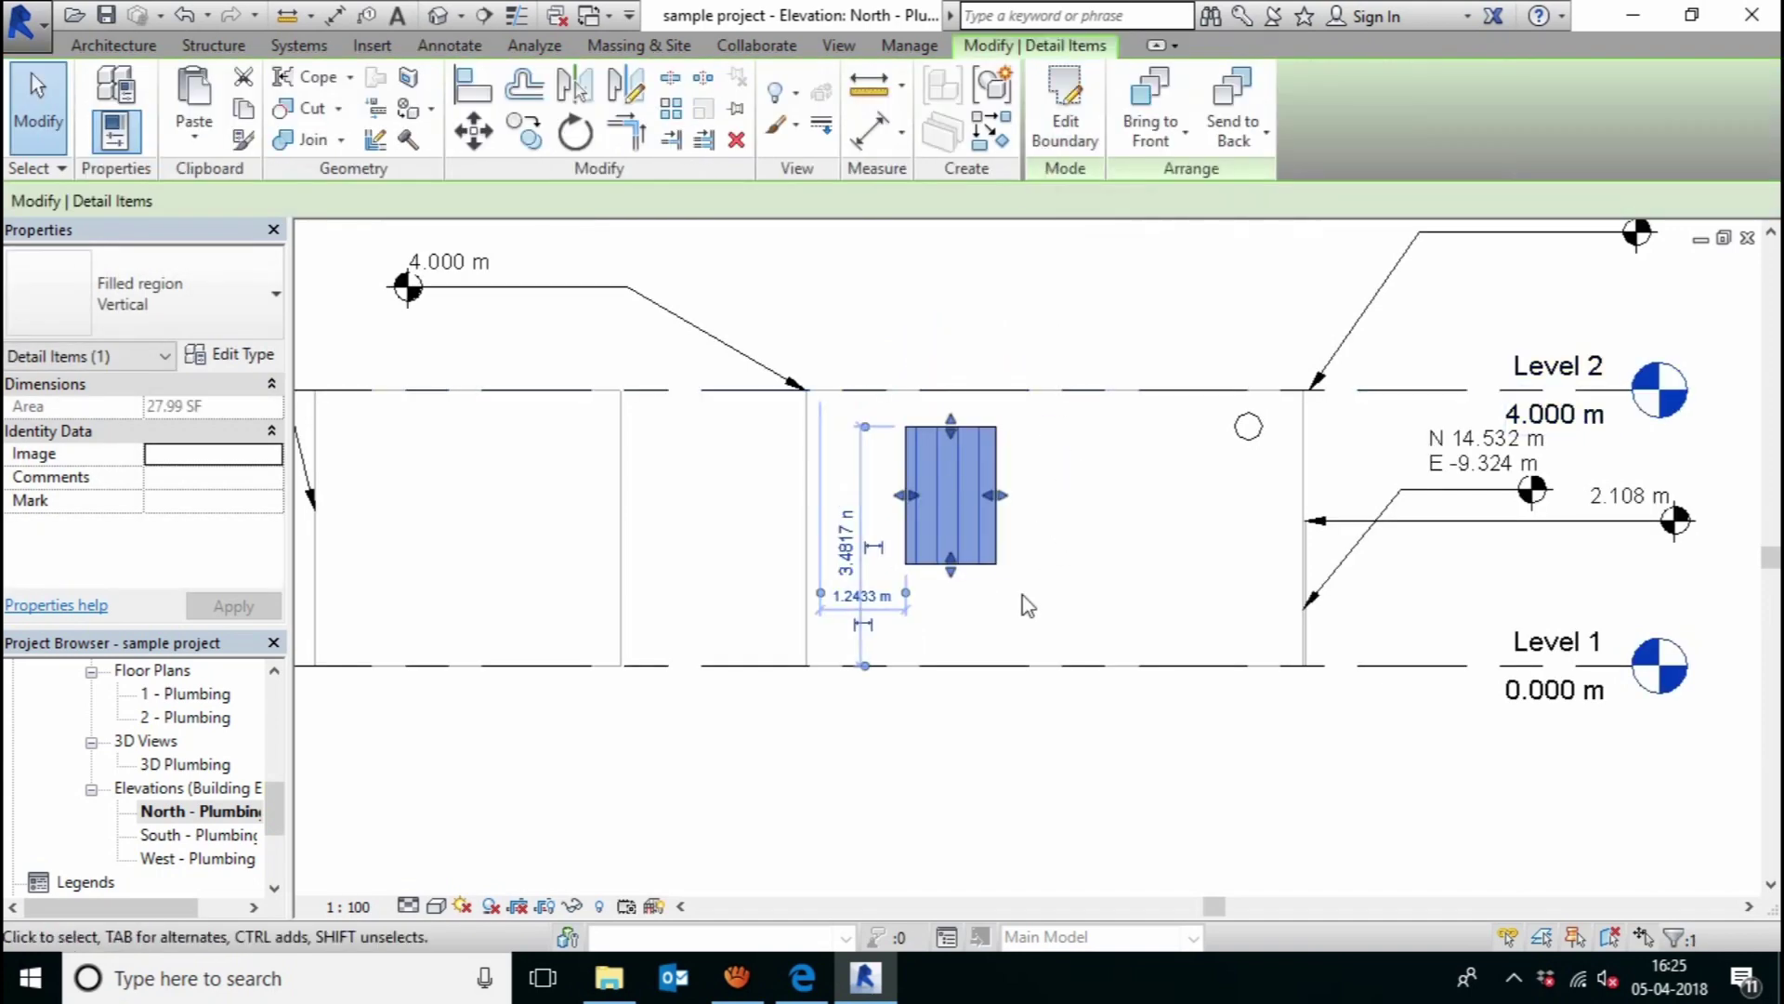
- Set the filled region type's fill pattern to Diagonal crosshatch 1.5mm
click(244, 357)
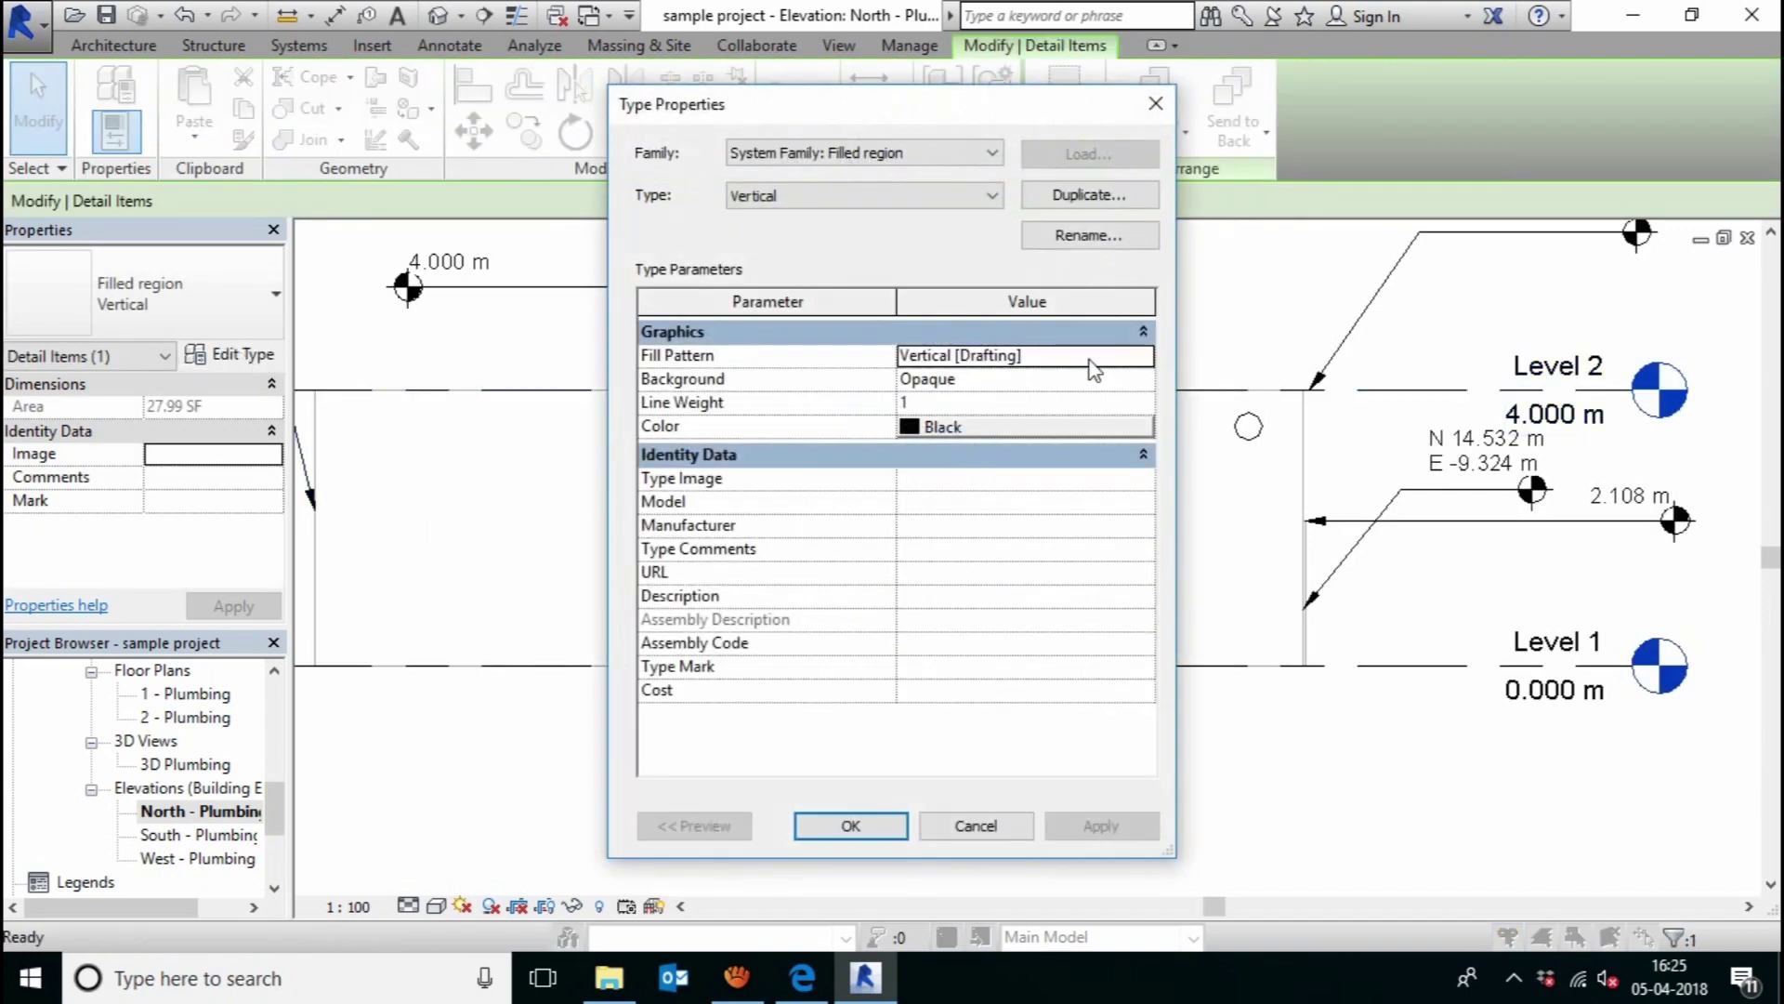
click(1145, 355)
scroll(943, 493, down, 1)
scroll(967, 502, up, 3)
scroll(990, 509, up, 2)
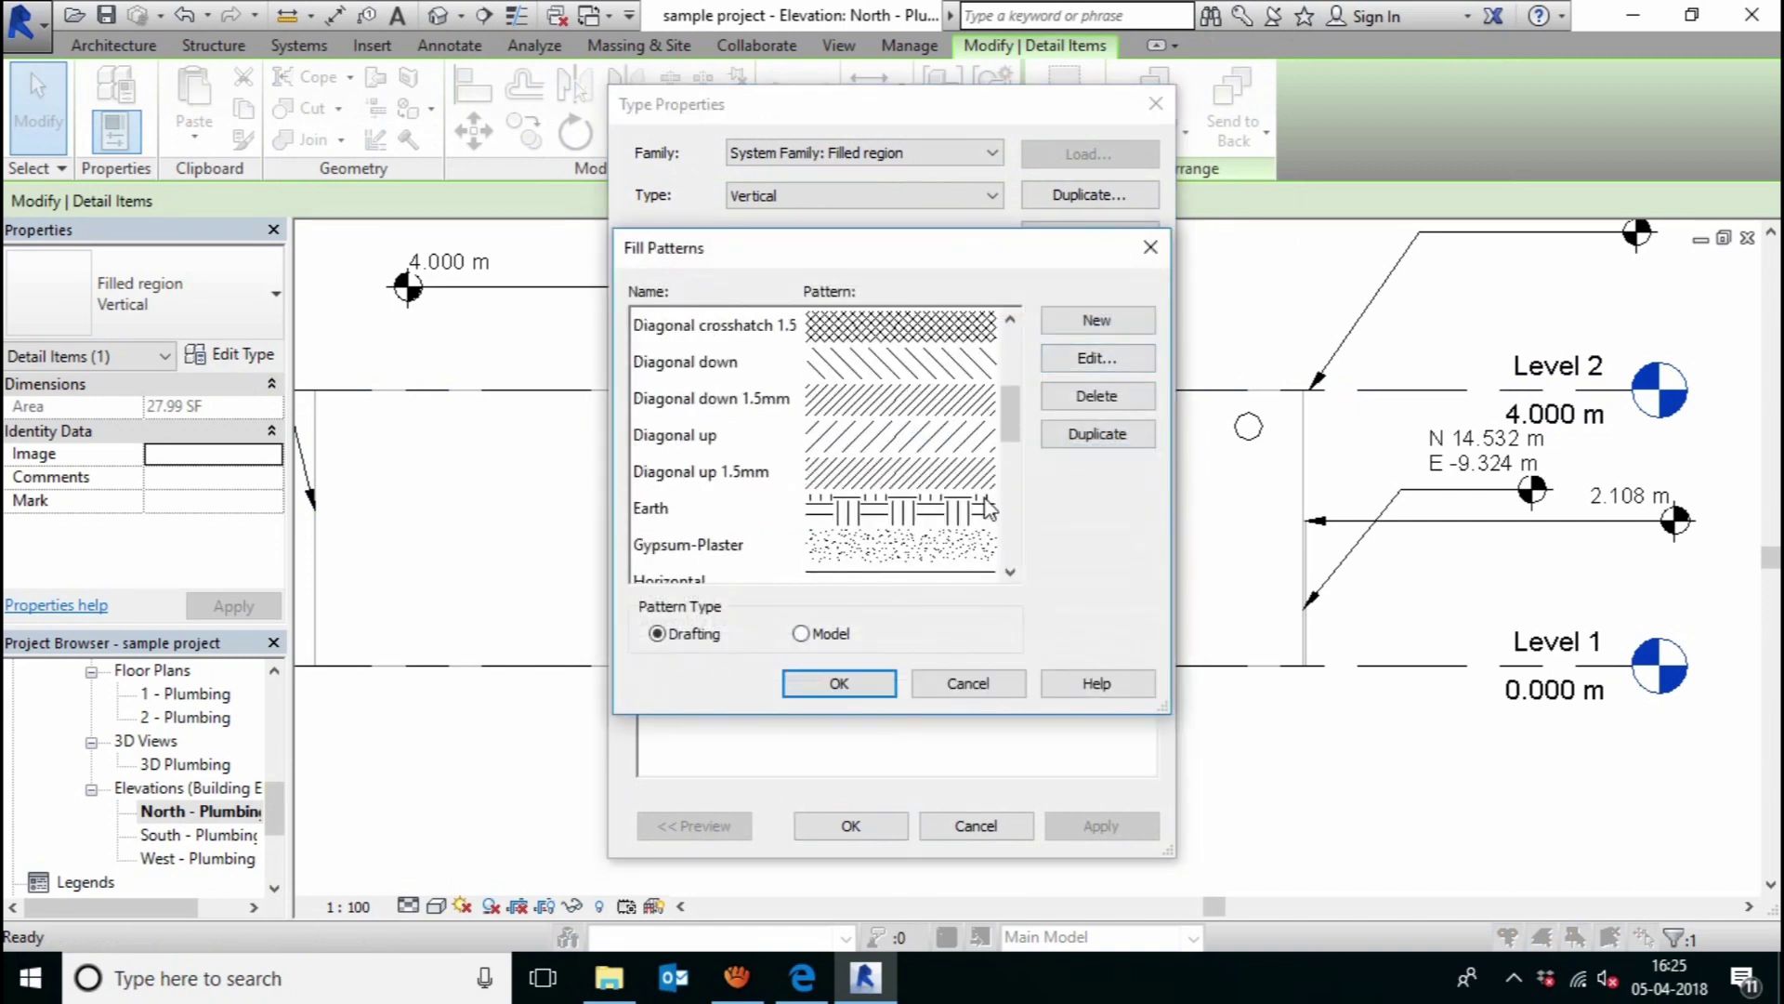
click(926, 343)
click(841, 683)
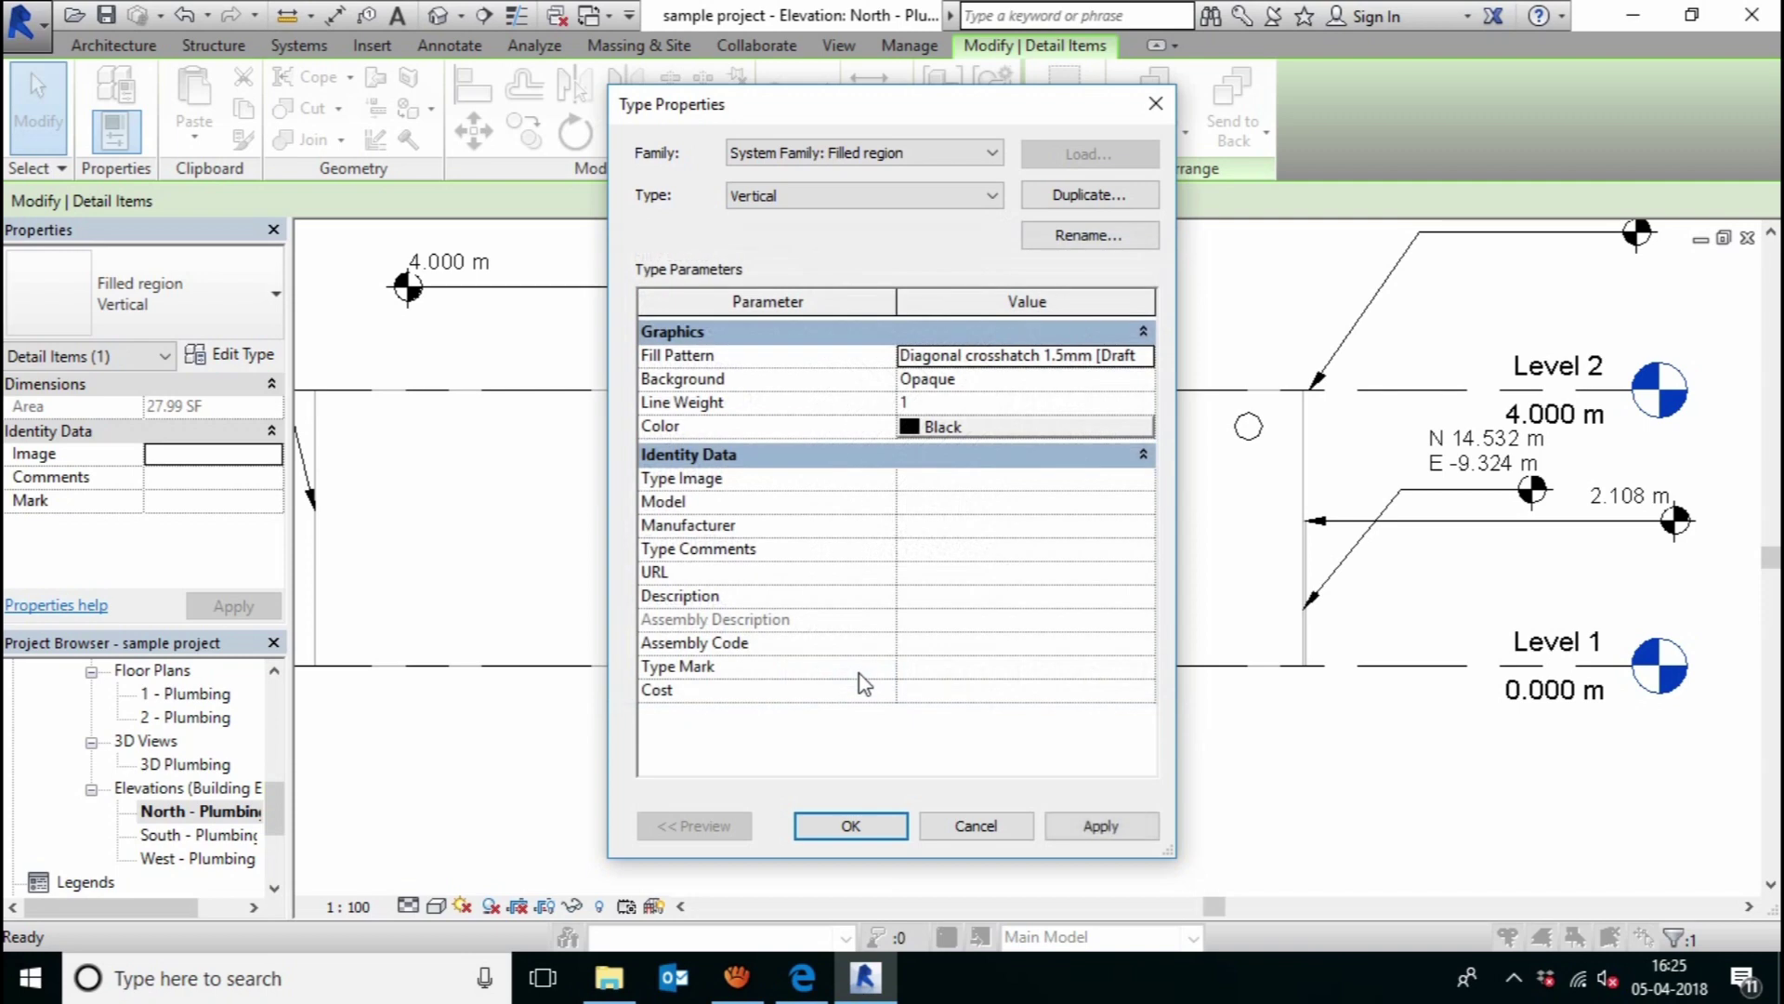
click(1100, 826)
click(851, 825)
click(1033, 518)
scroll(1040, 502, up, 1)
scroll(1031, 507, up, 2)
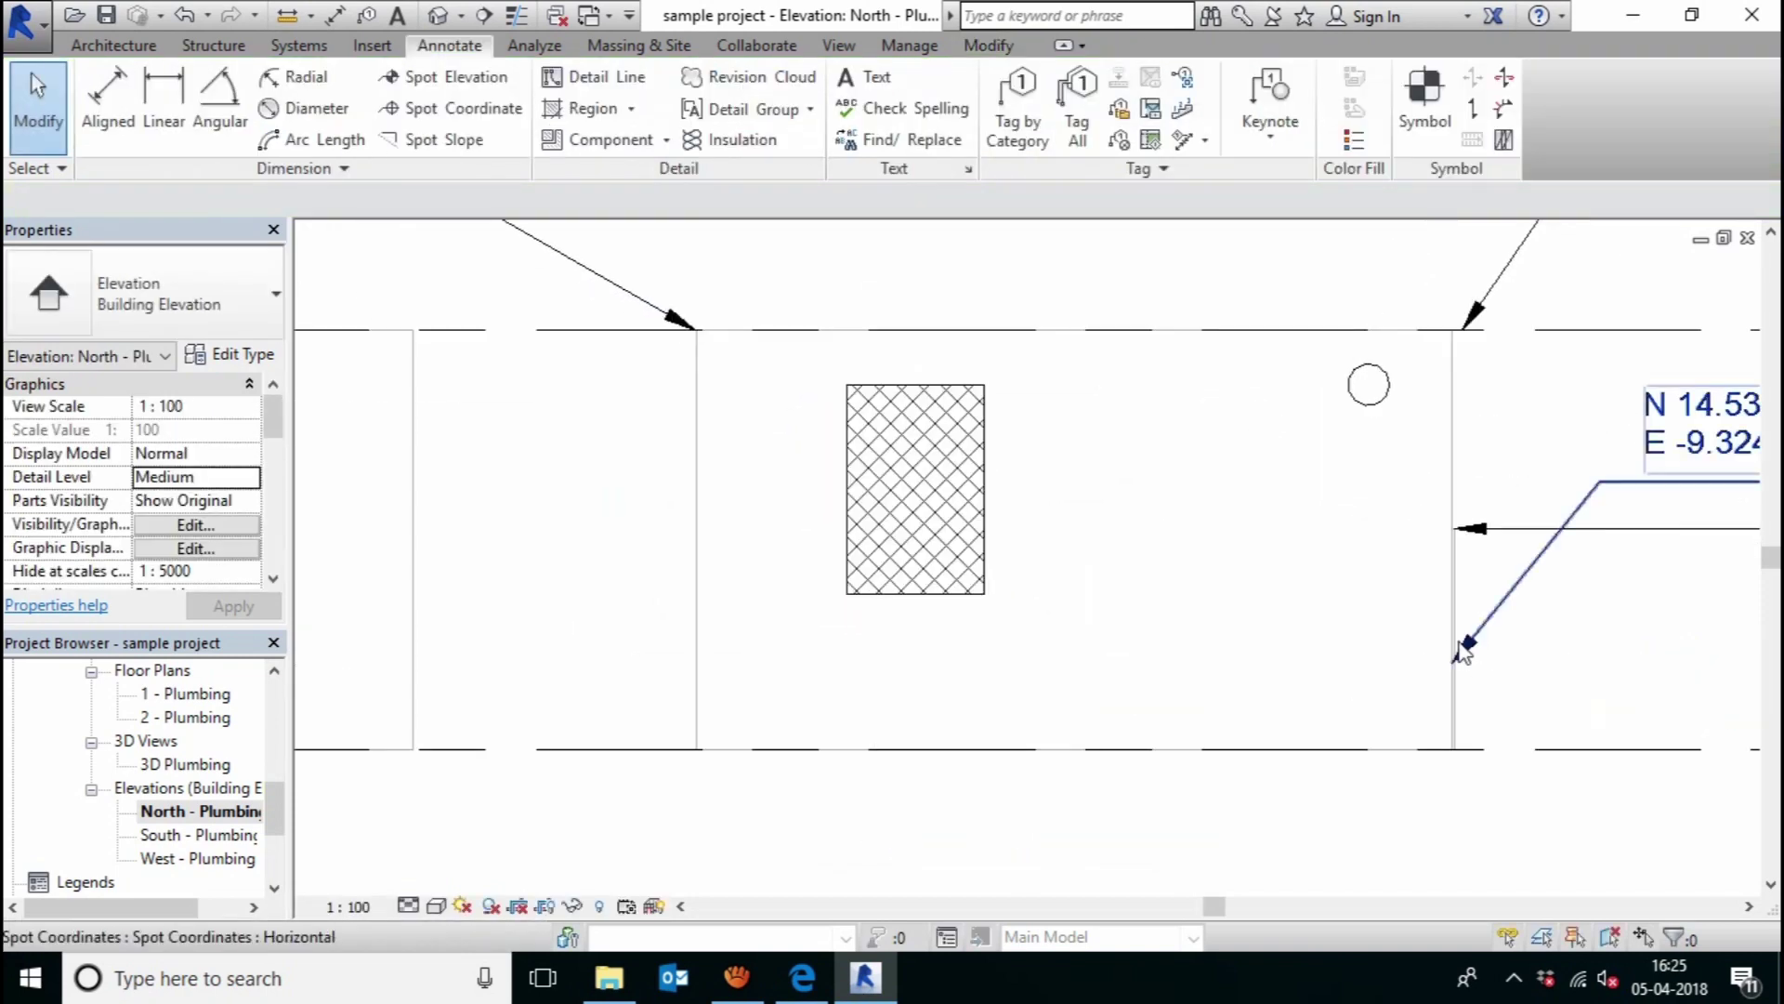
middle_drag(1402, 657, 1367, 703)
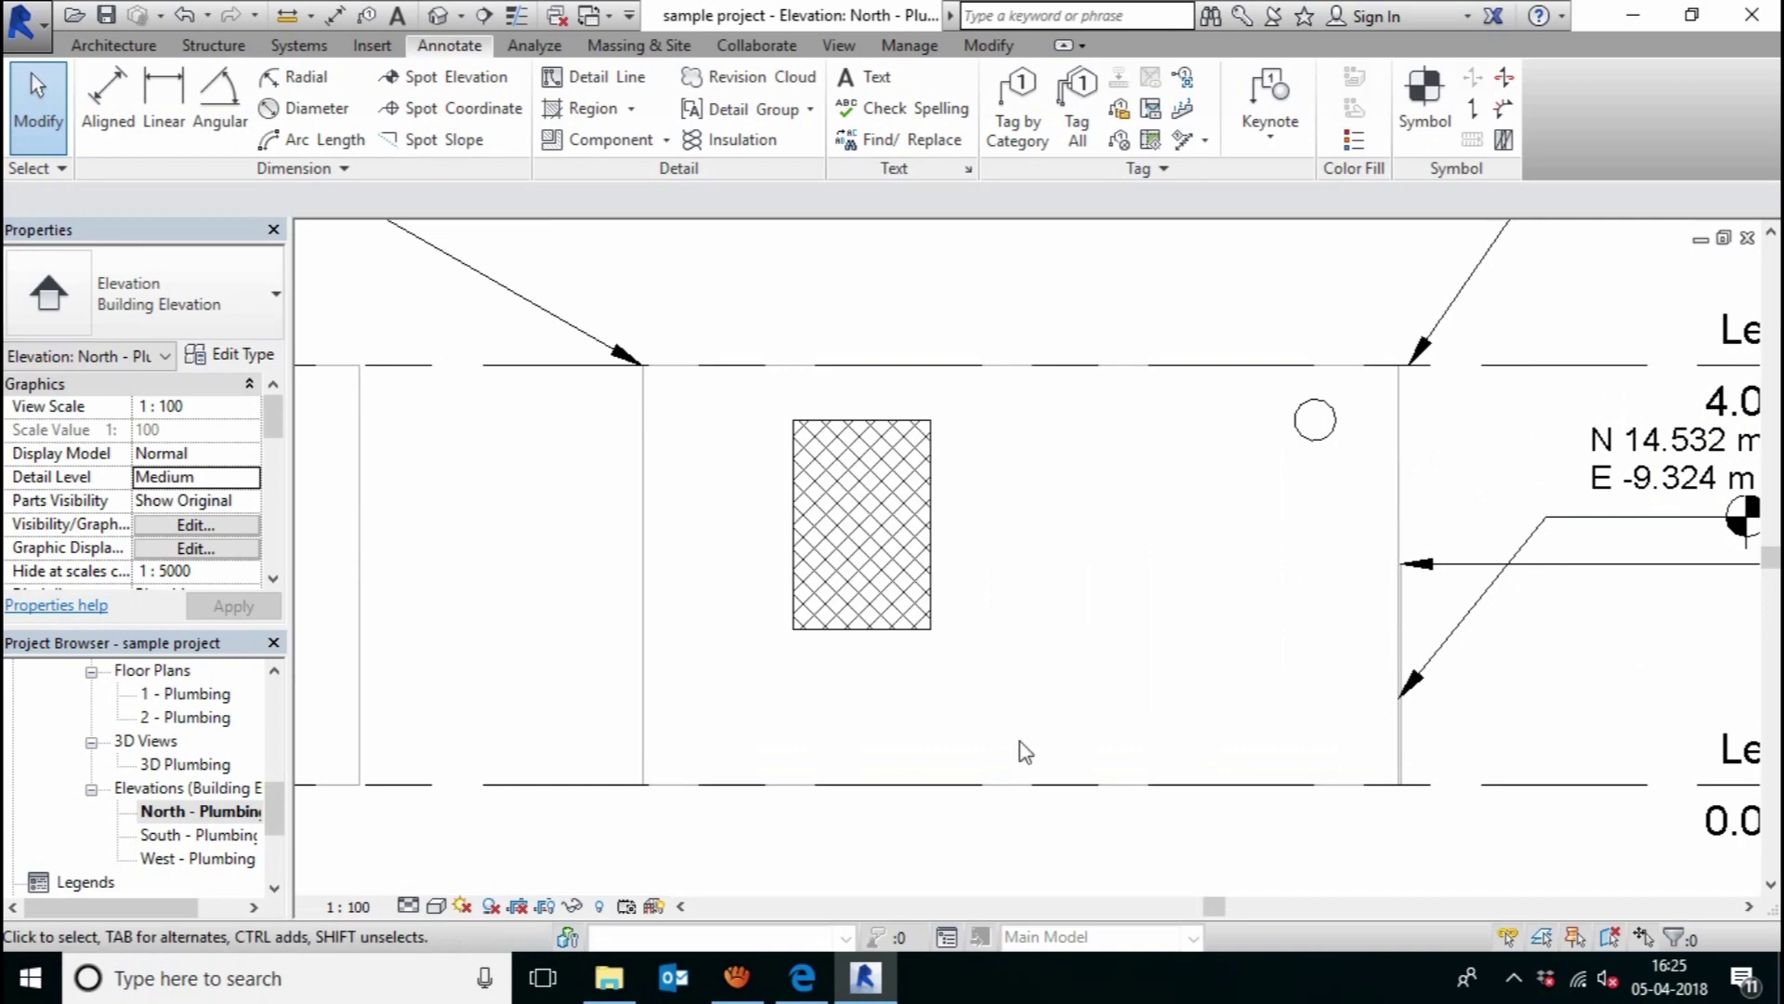
middle_drag(784, 361, 775, 332)
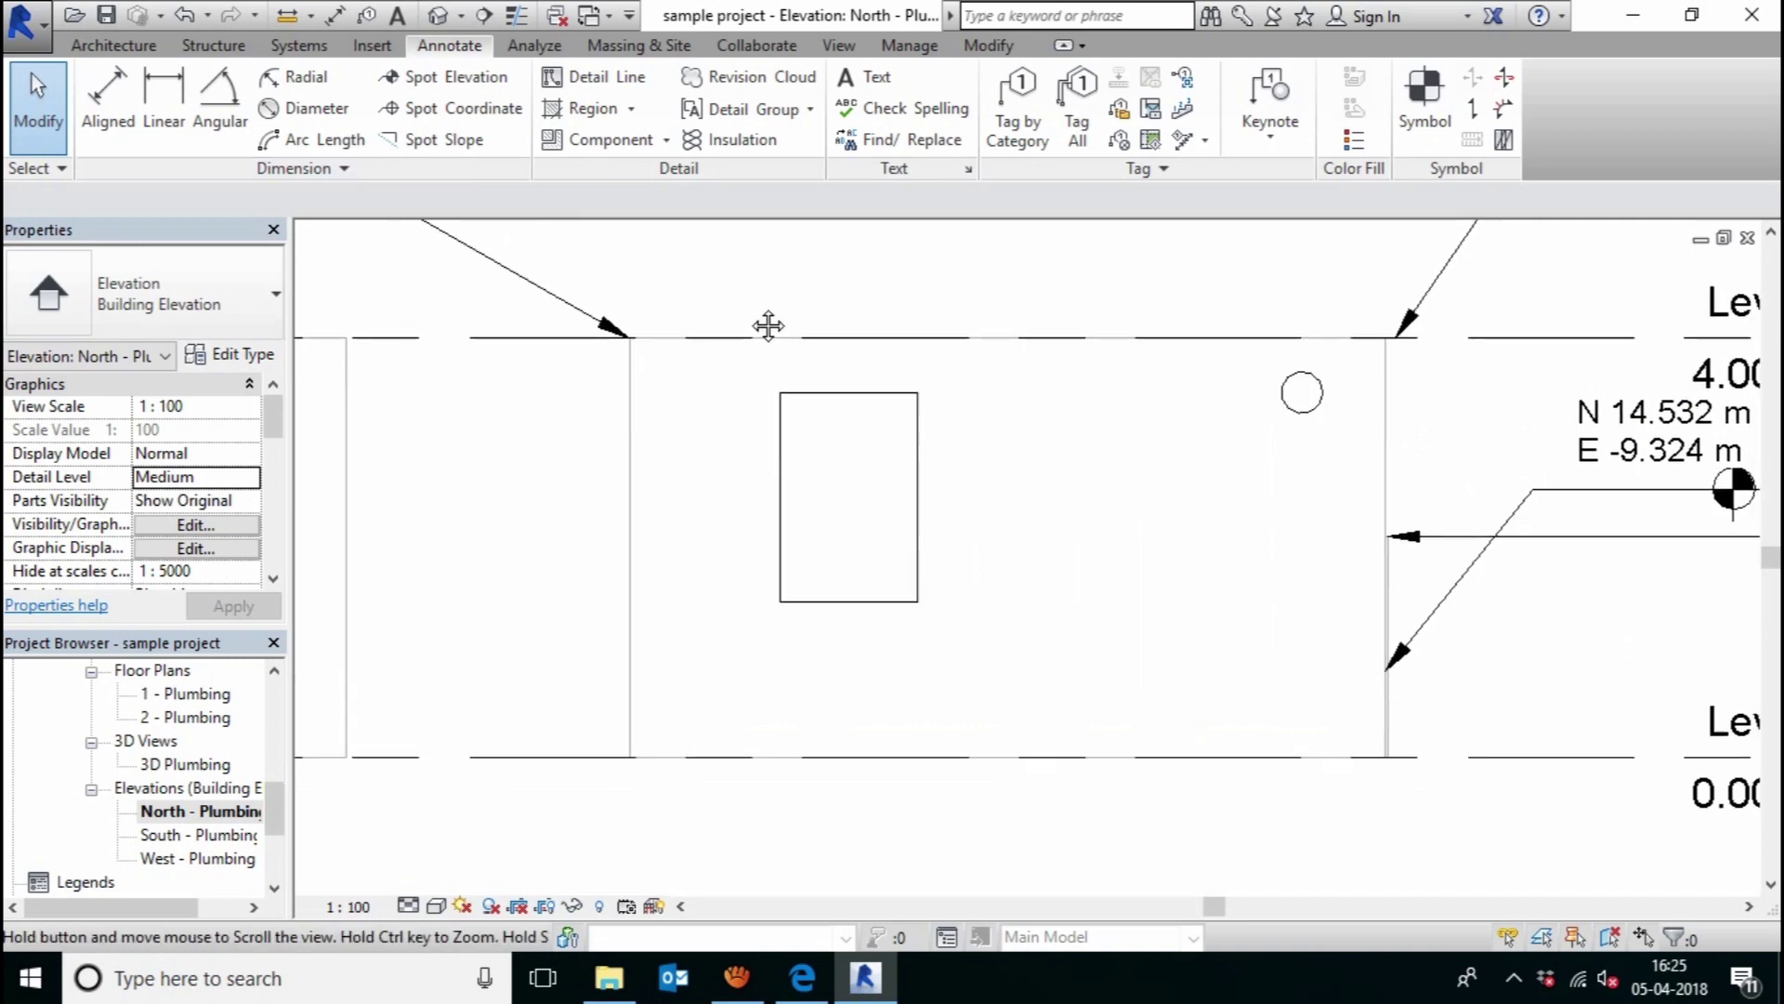
- Sketch a rectangular revision cloud over the hatched rectangle's upper right corner and finish it
click(717, 86)
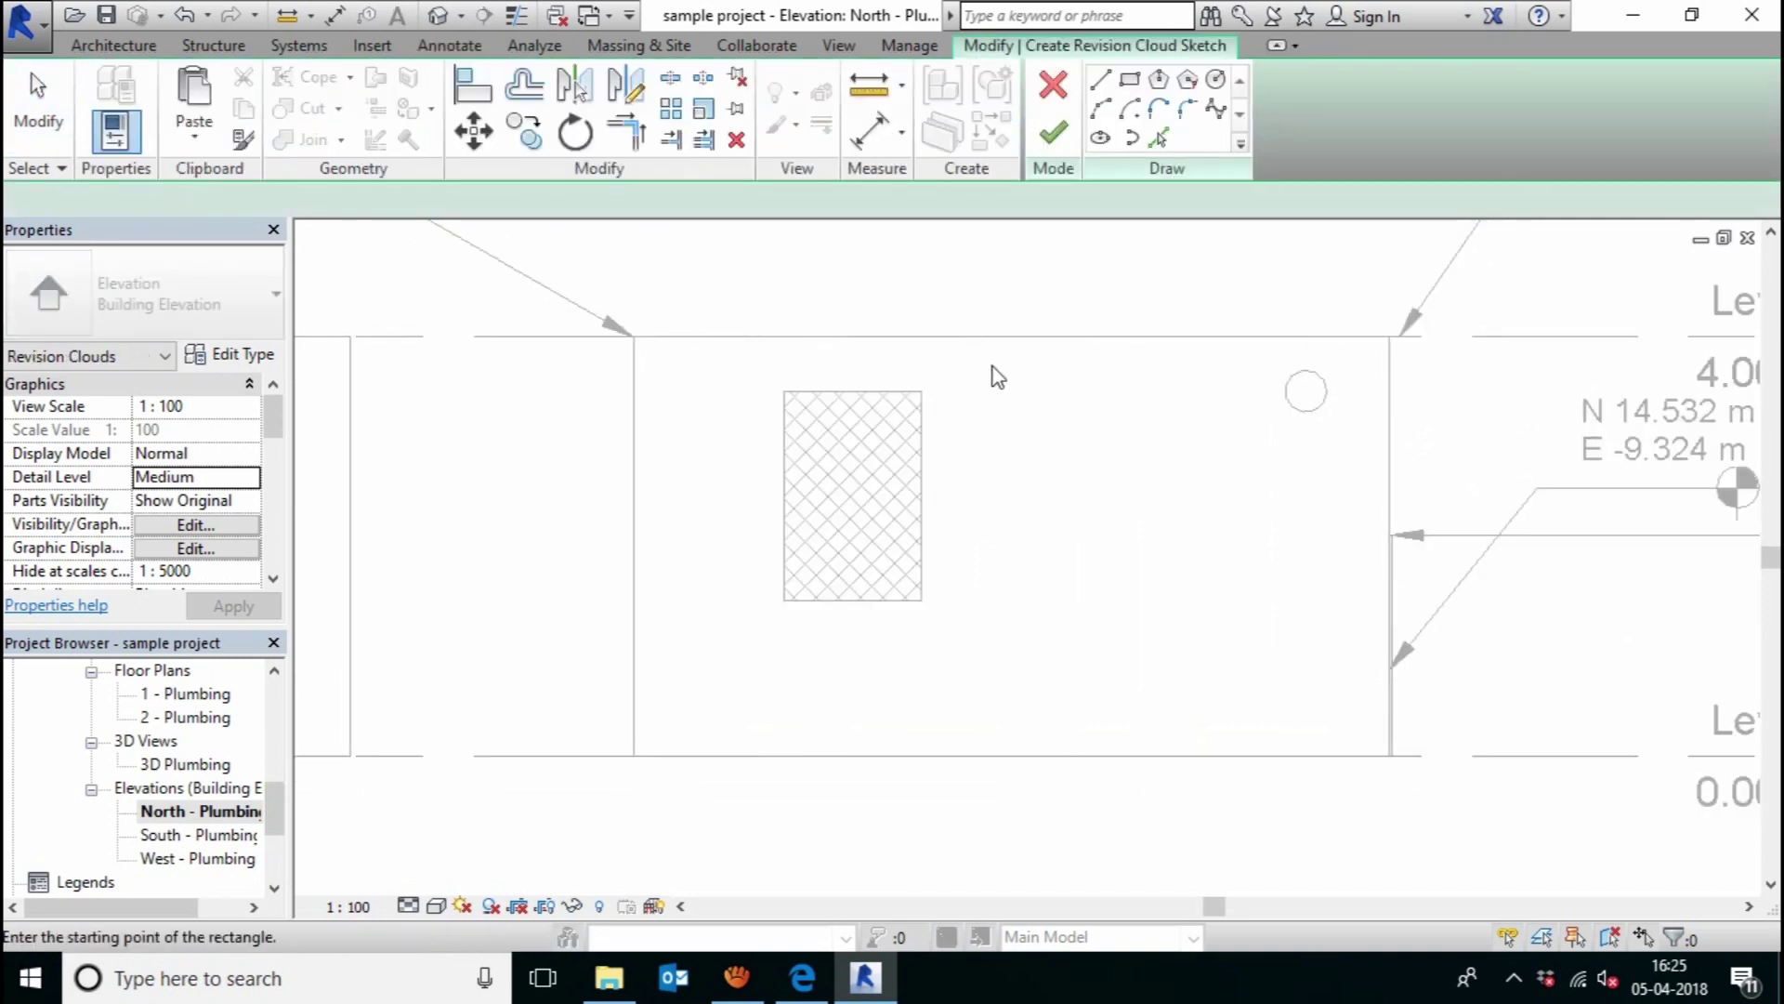
click(831, 365)
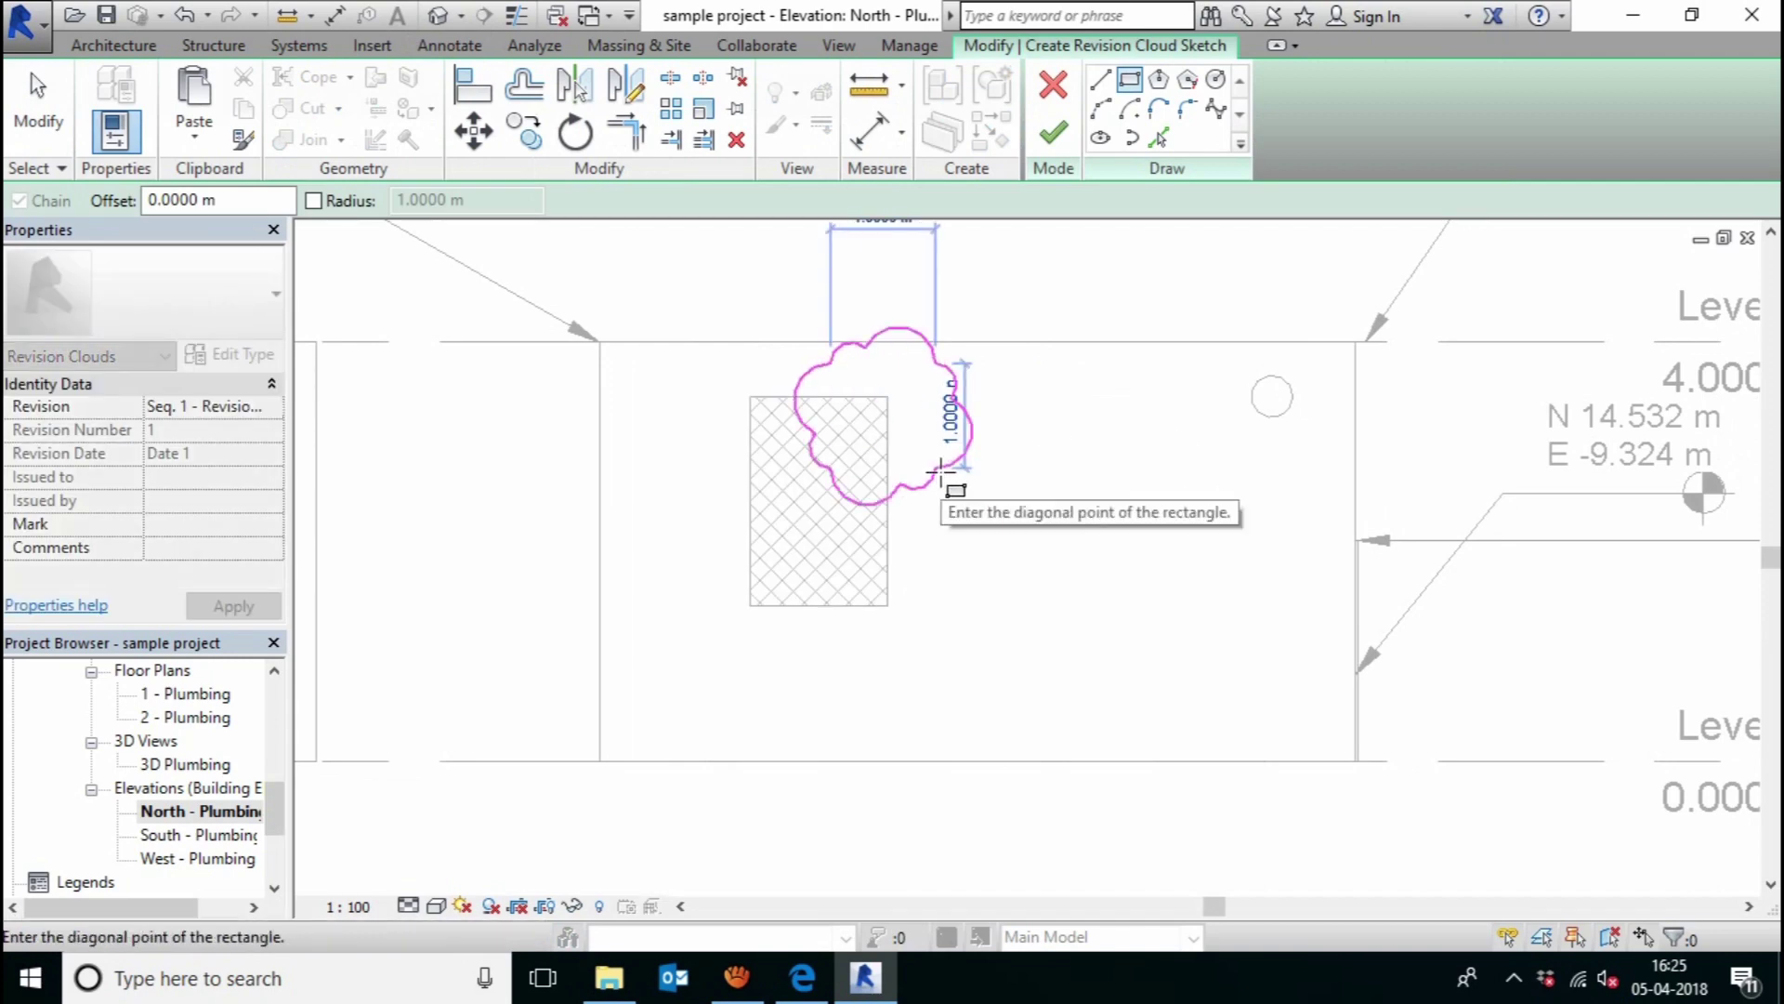
click(946, 484)
middle_drag(1124, 251, 1099, 263)
click(1053, 132)
- Deselect the cloud and zoom out to show the whole North - Plumbing elevation
scroll(1031, 432, down, 2)
scroll(1041, 452, down, 2)
middle_drag(1126, 528, 1134, 567)
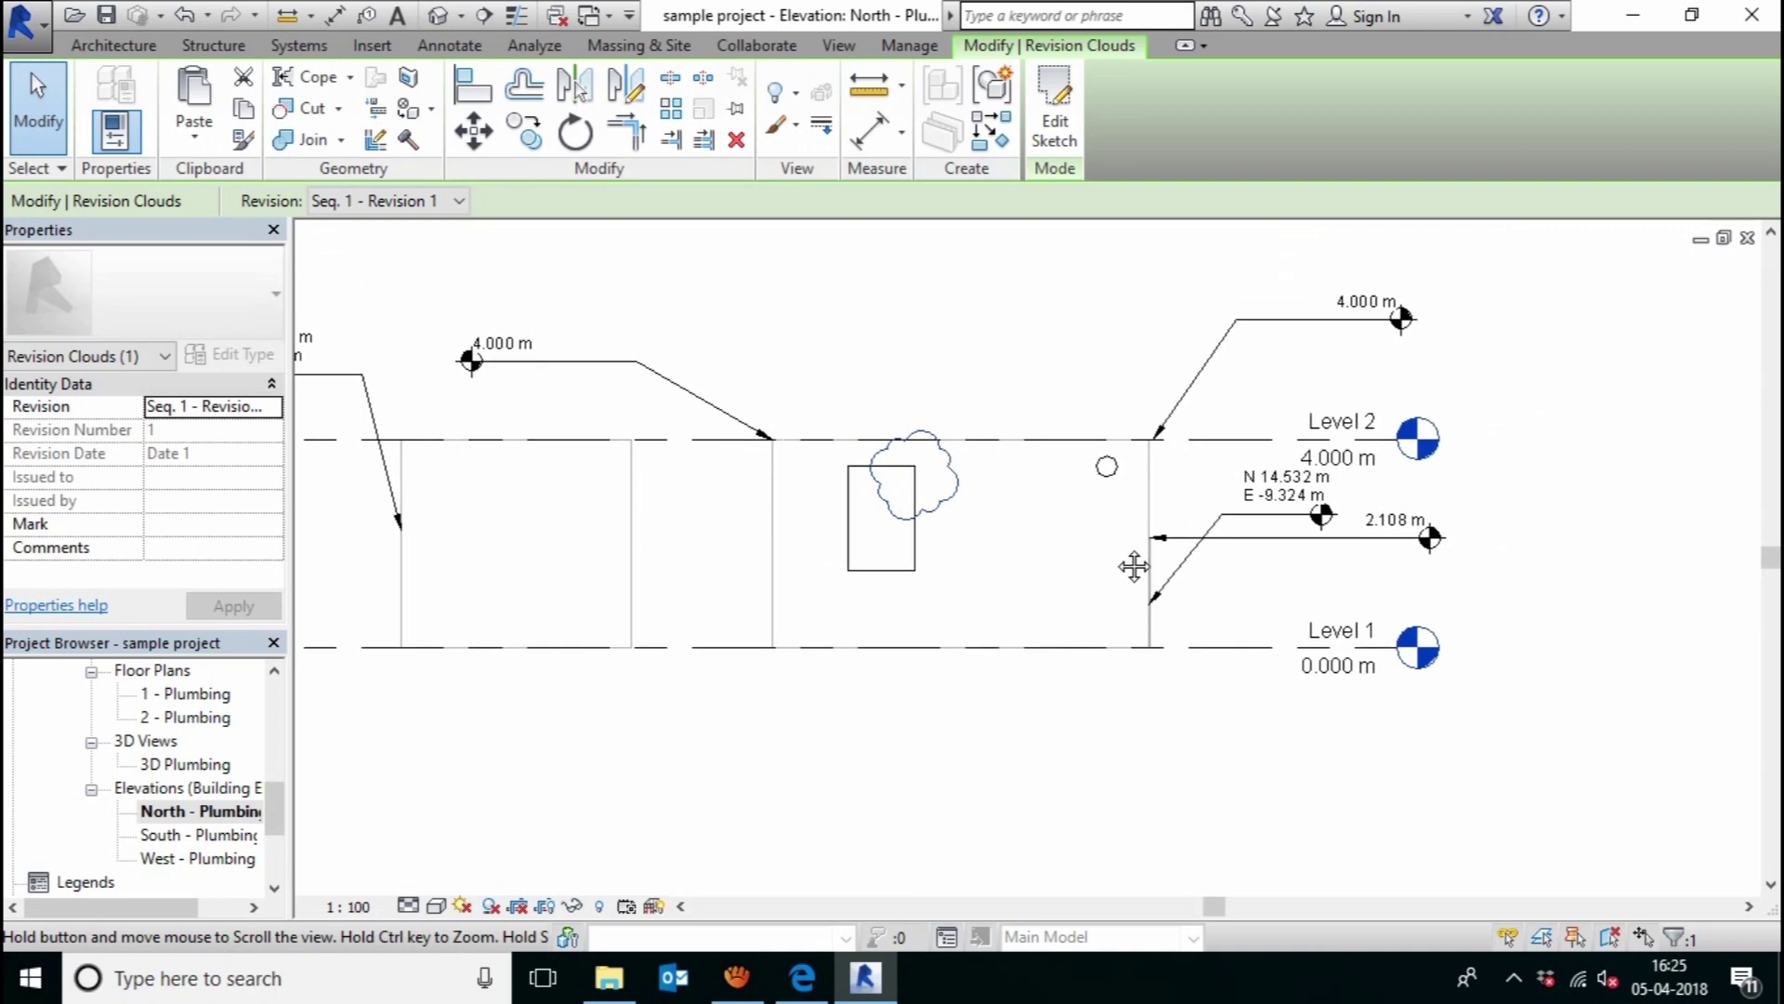
scroll(1121, 557, down, 1)
click(956, 335)
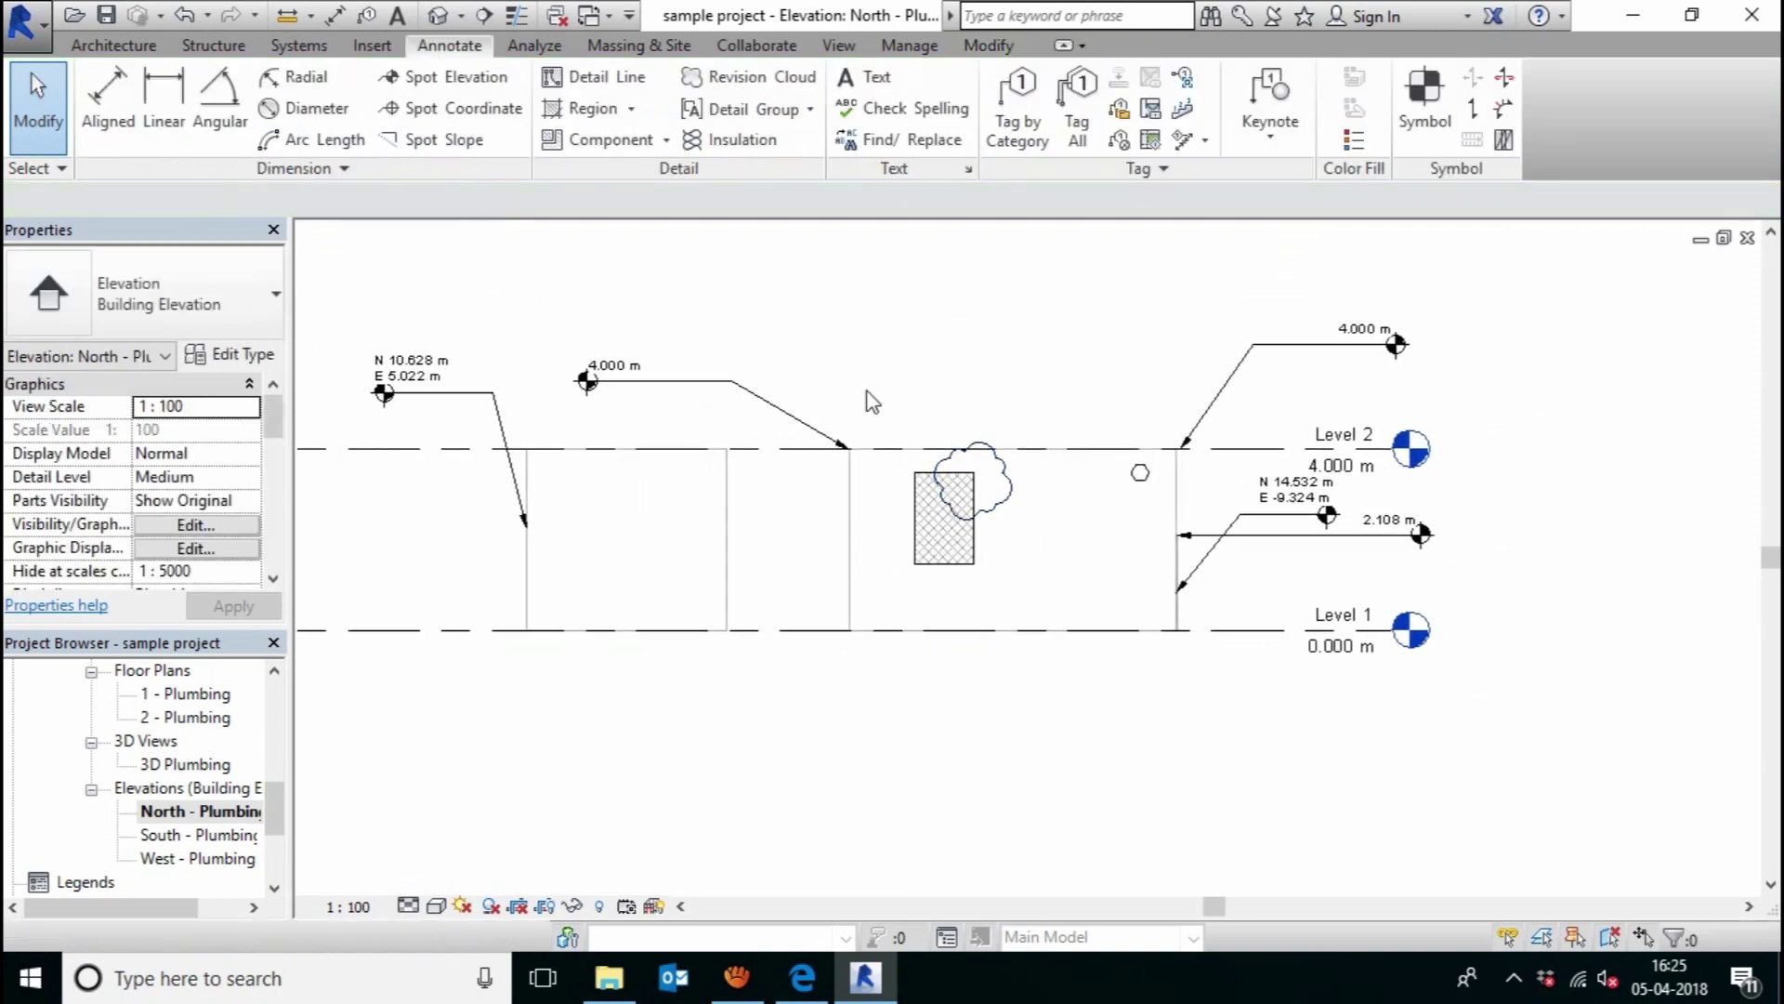
middle_drag(868, 398, 934, 402)
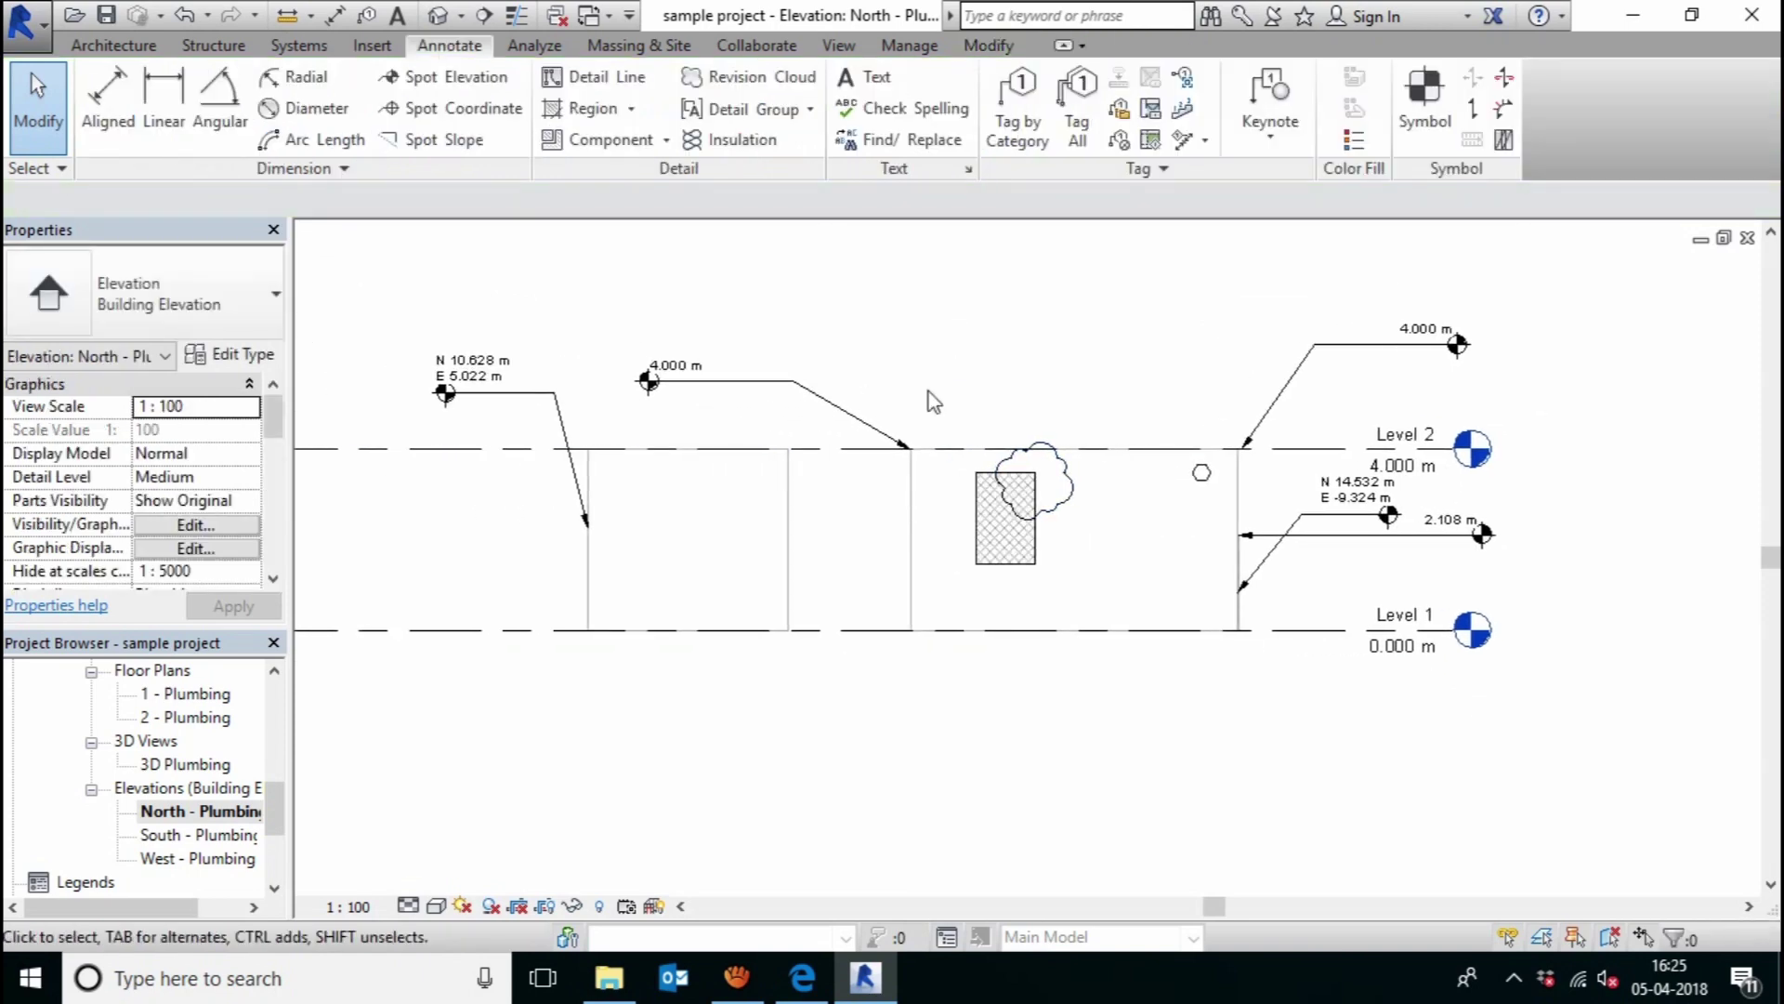
scroll(934, 401, down, 1)
middle_drag(932, 399, 976, 407)
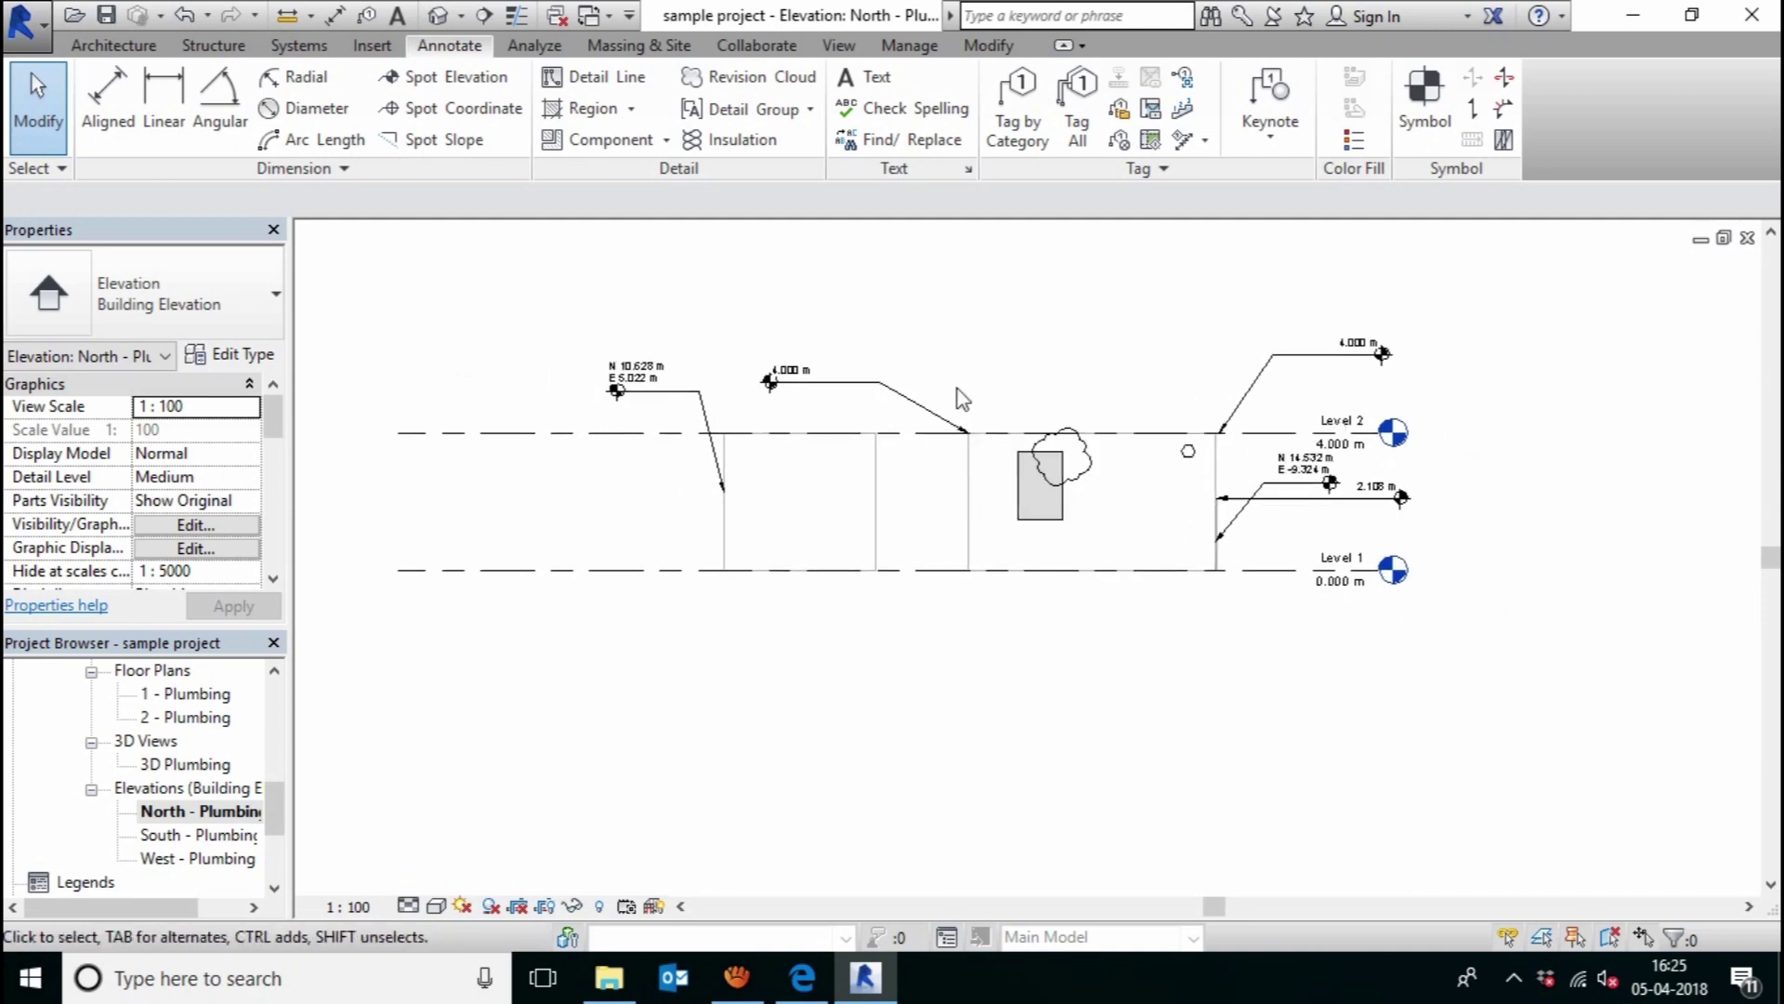
- Bring the aTube Catcher Screen Record window up over Revit from the taskbar
click(737, 976)
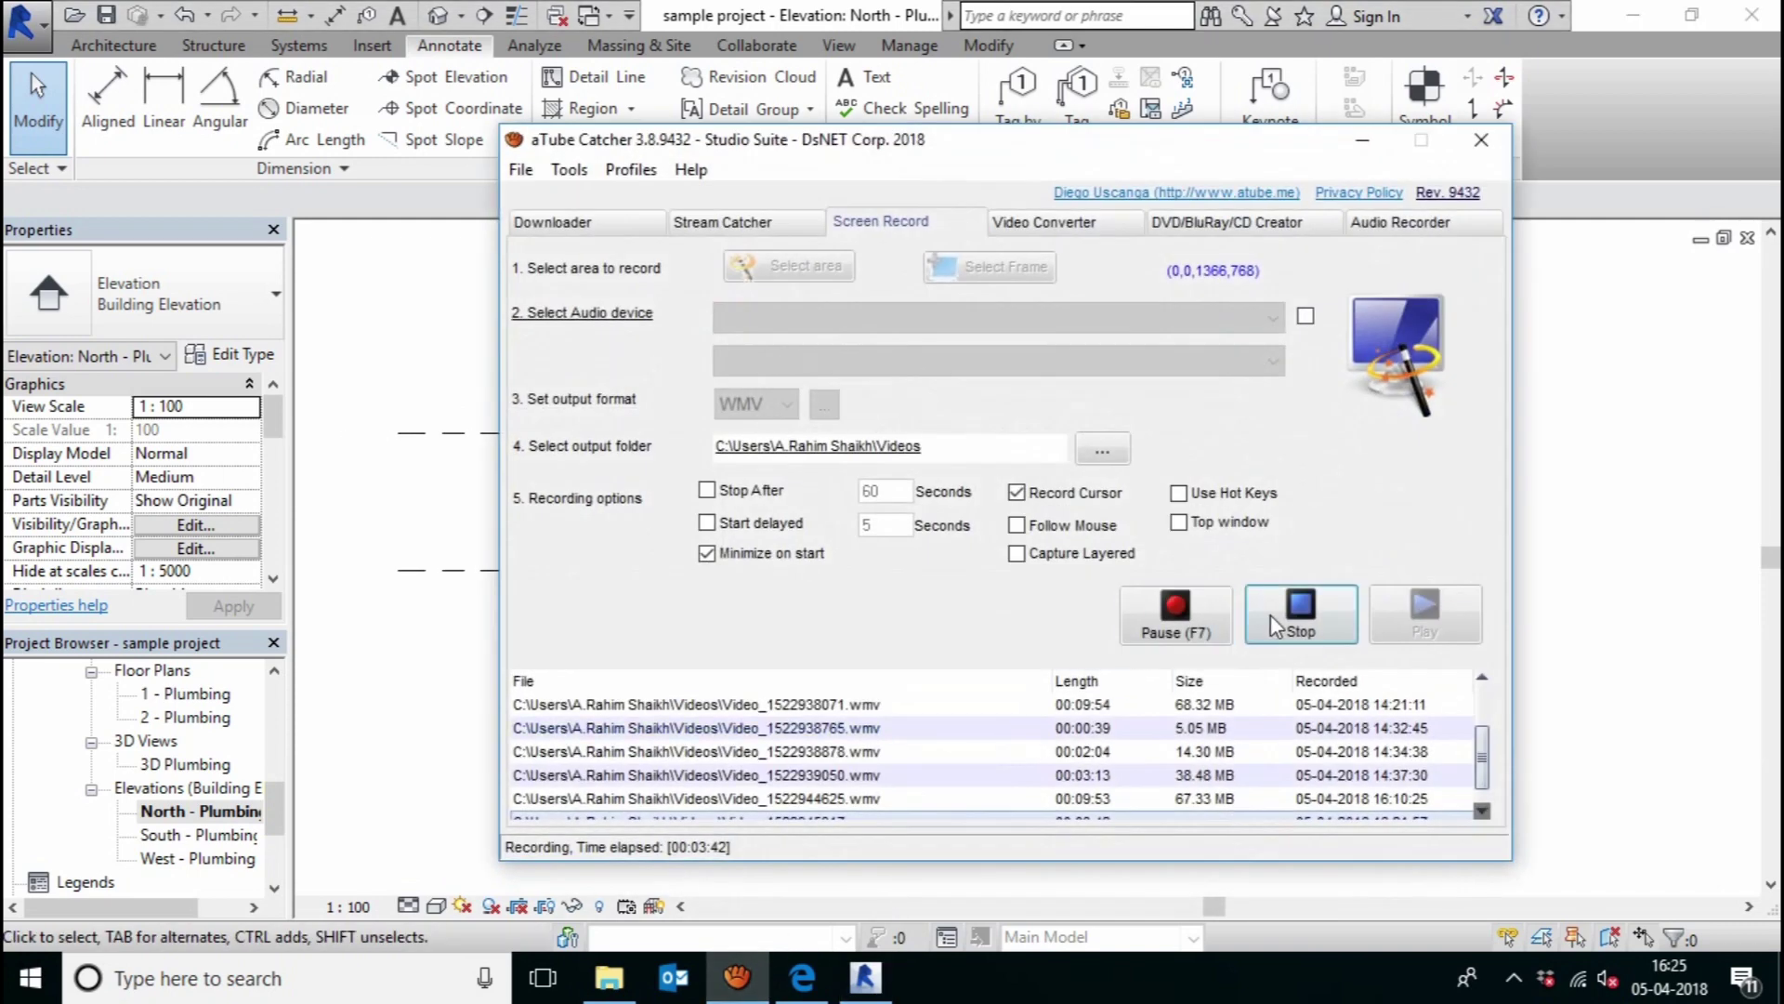